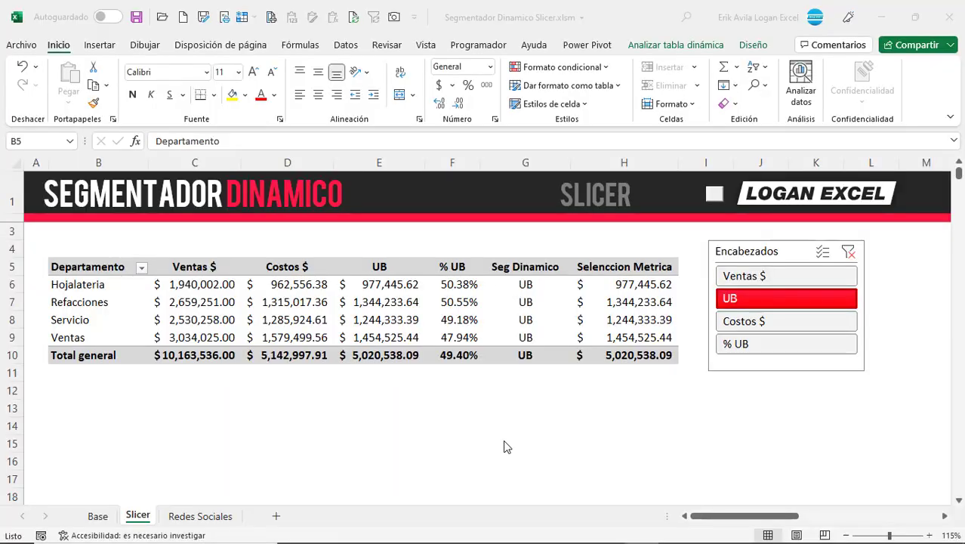
# Cycle the Encabezados slicer through Ventas $, Costos $, % UB and UB, then inspect the metric columns.
pyautogui.click(287, 355)
pyautogui.click(755, 275)
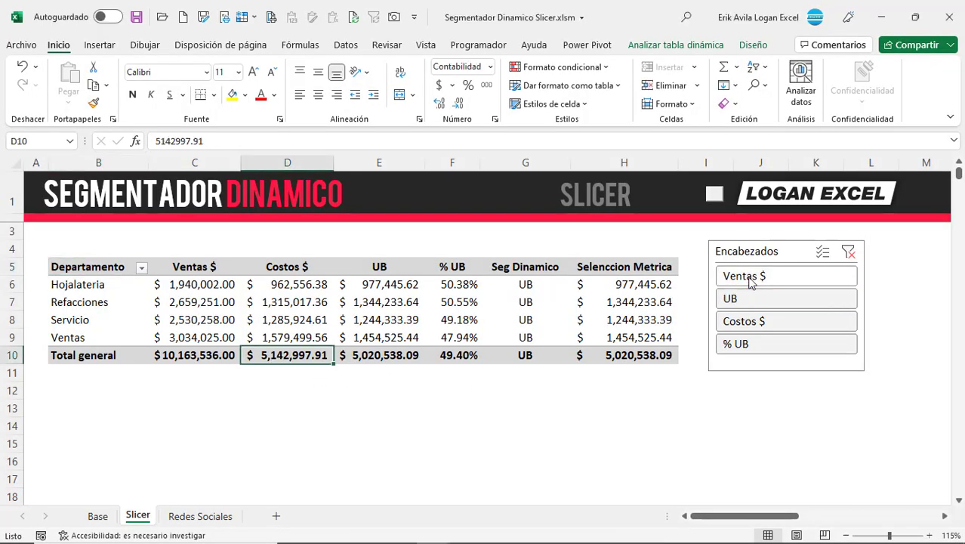
pyautogui.click(758, 320)
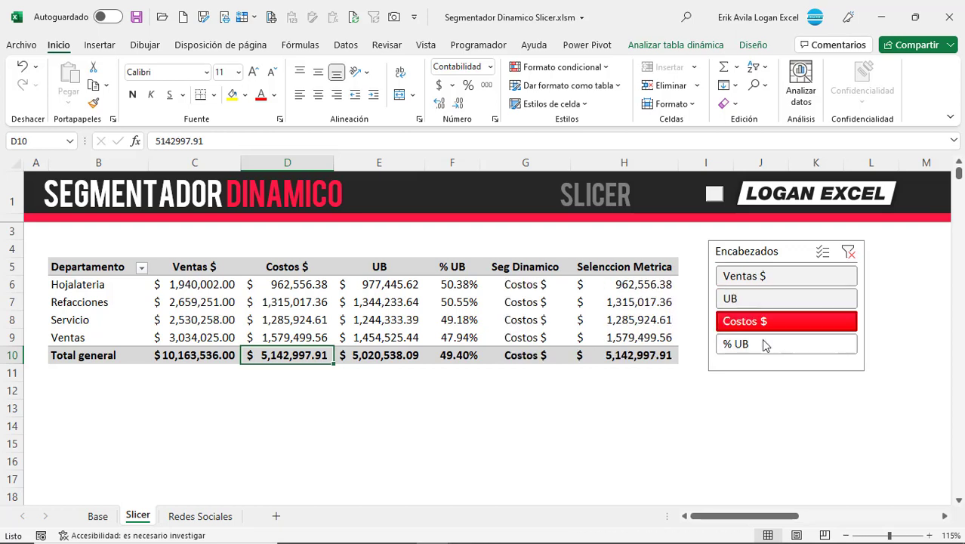
pyautogui.click(764, 346)
pyautogui.click(757, 301)
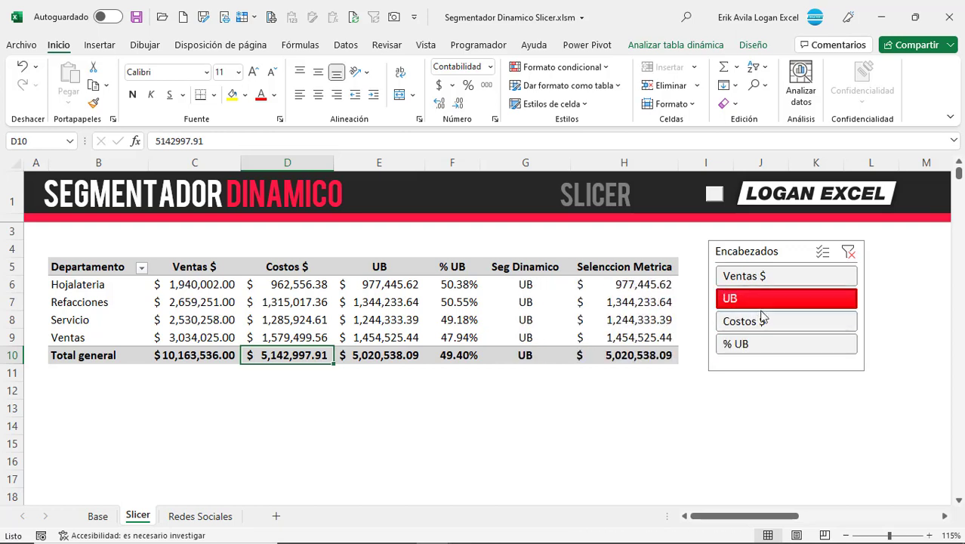
pyautogui.click(763, 277)
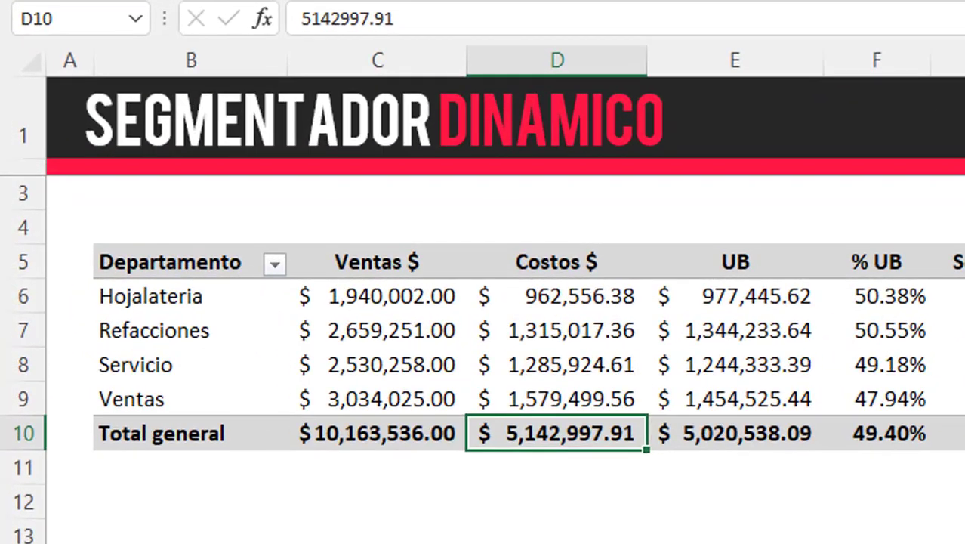
pyautogui.moveTo(405, 273); pyautogui.dragTo(962, 434)
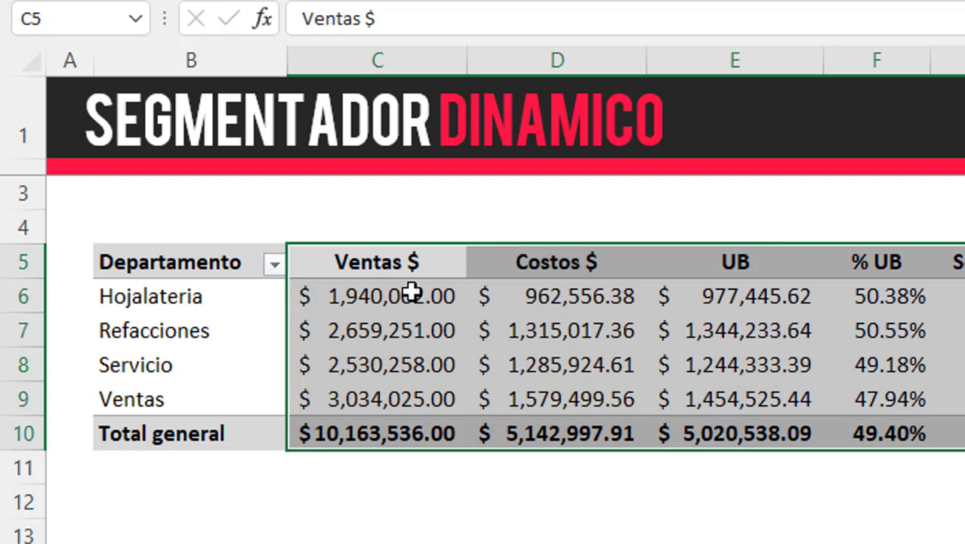
pyautogui.click(411, 292)
pyautogui.click(608, 273)
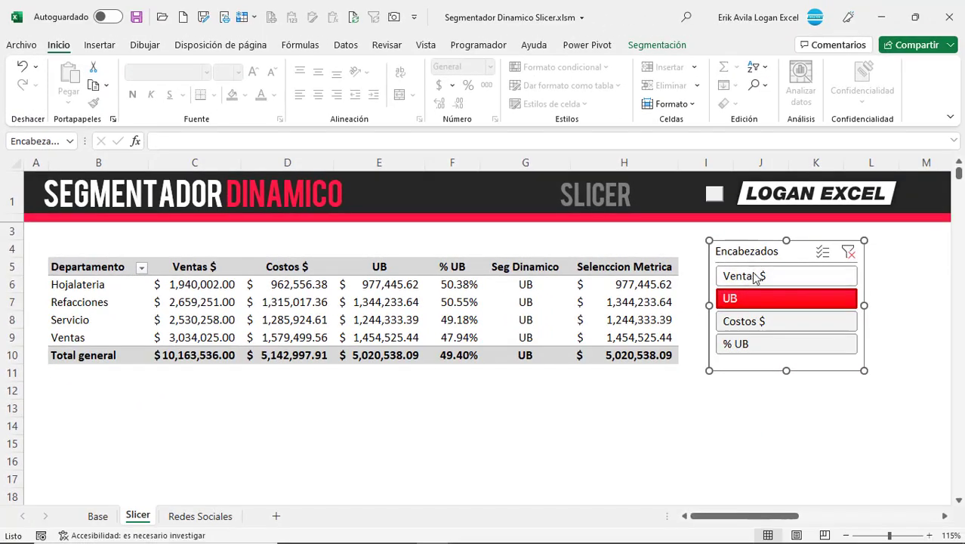
# Switch the Selección Métrica column again between Ventas $, UB, Costos $ and % UB.
pyautogui.click(754, 275)
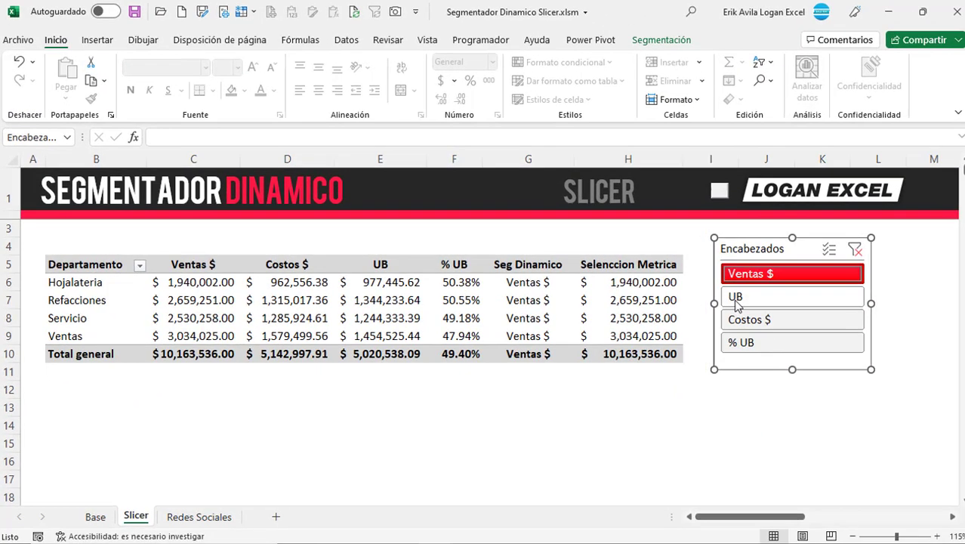
pyautogui.click(755, 299)
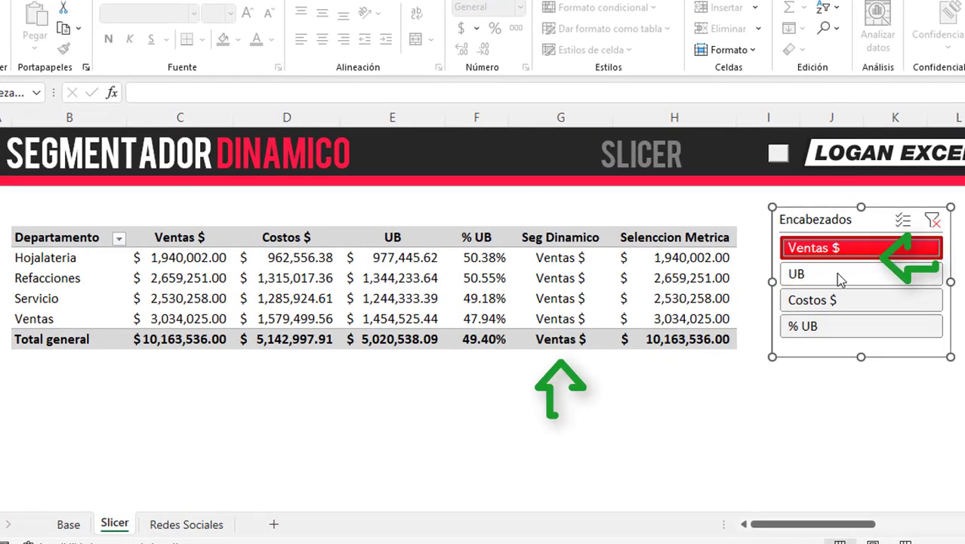
pyautogui.click(829, 273)
pyautogui.click(832, 301)
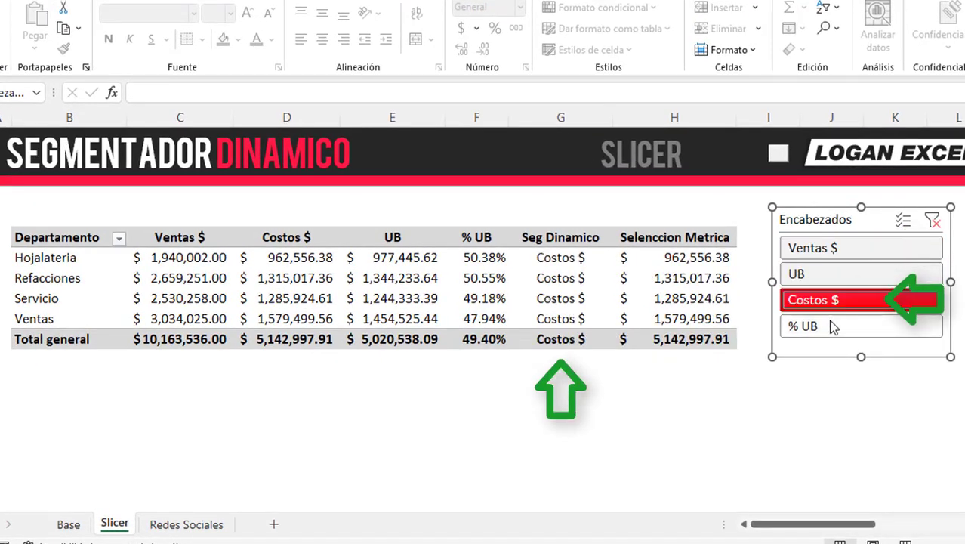
pyautogui.click(803, 249)
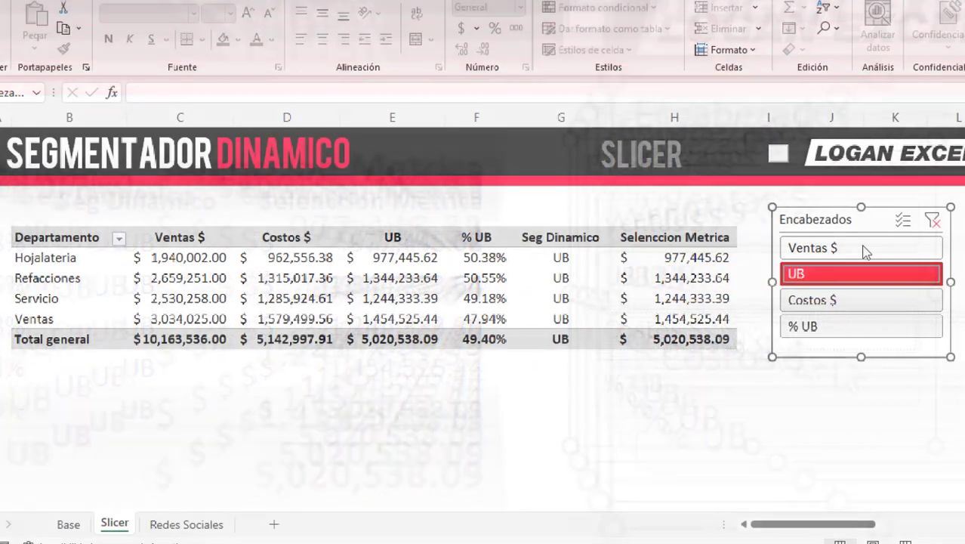
pyautogui.click(803, 250)
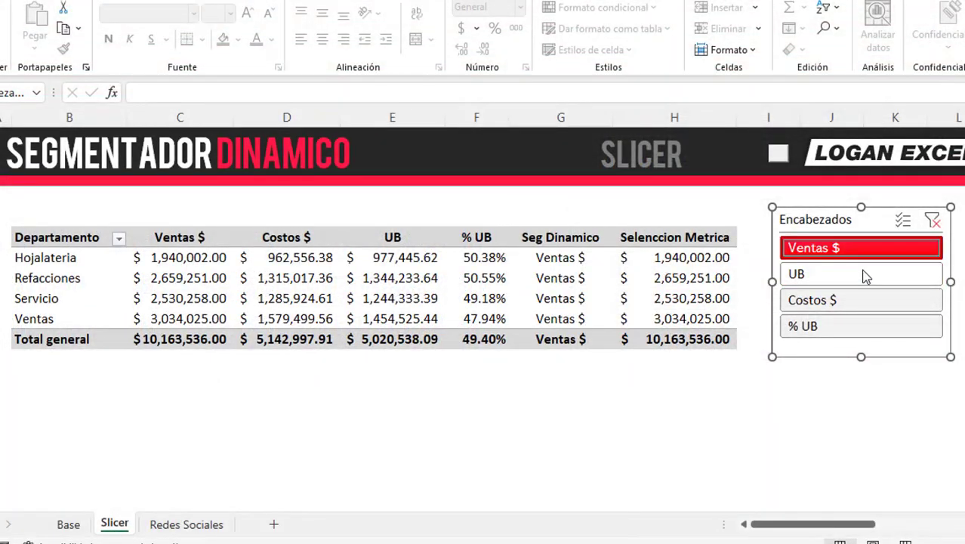
pyautogui.click(866, 276)
pyautogui.click(852, 304)
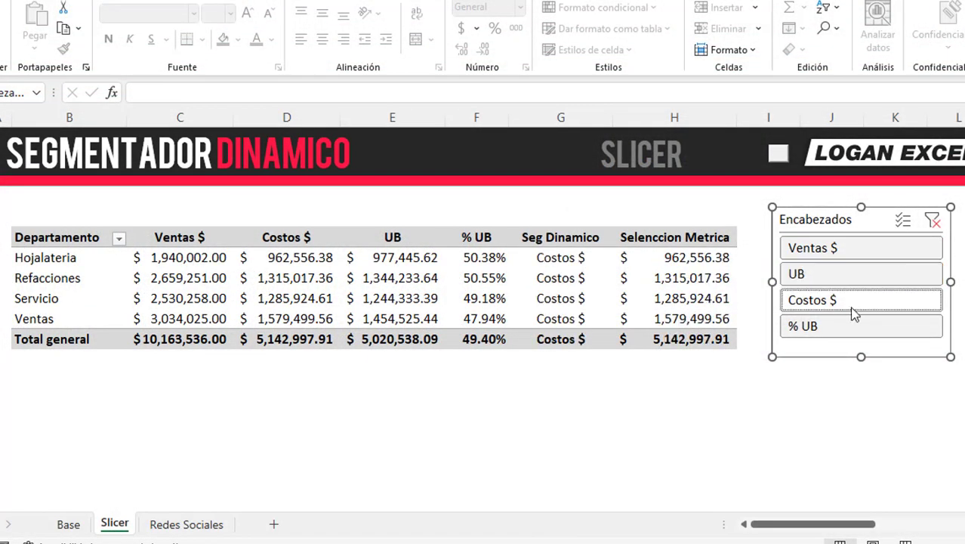
pyautogui.click(850, 326)
pyautogui.click(867, 273)
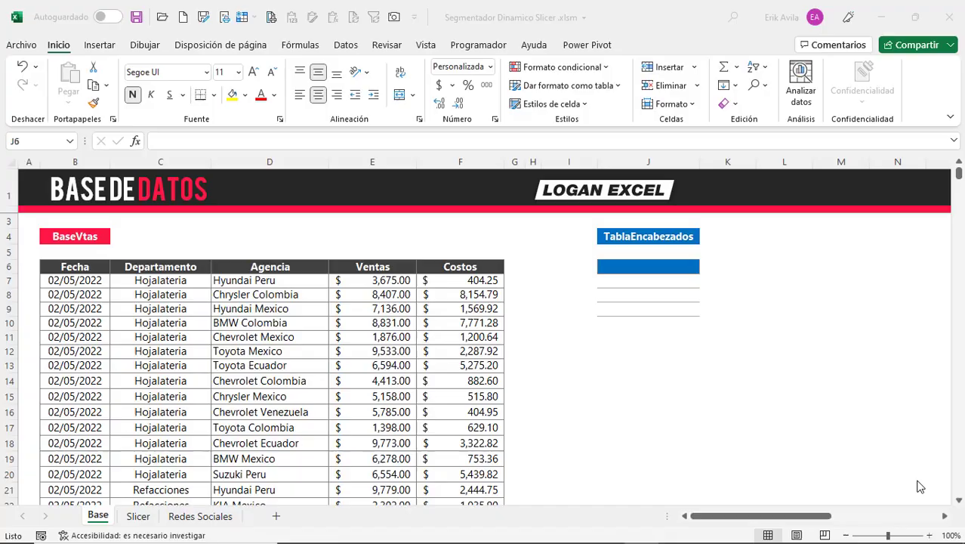
# Select cells in the BaseVtas sales data on the Base sheet.
pyautogui.click(355, 428)
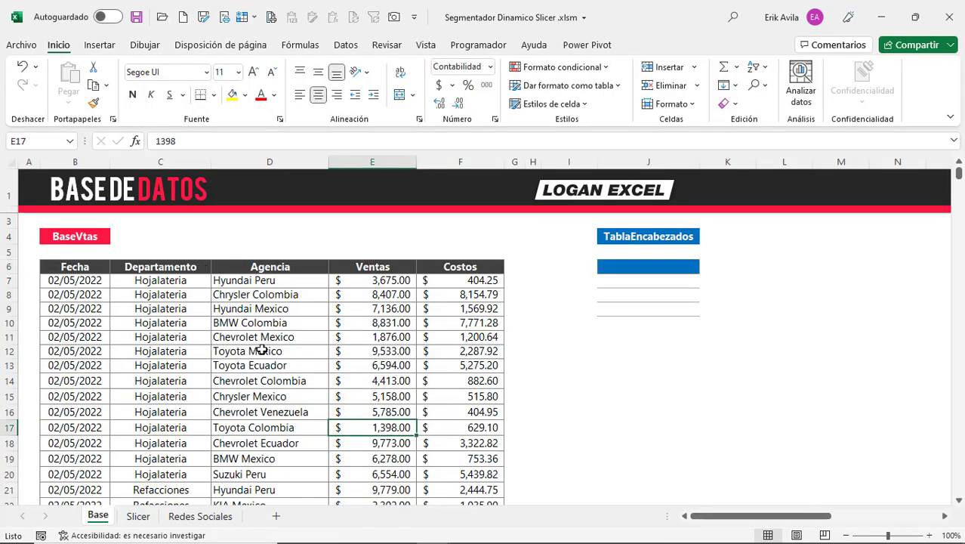
pyautogui.click(258, 350)
pyautogui.click(76, 251)
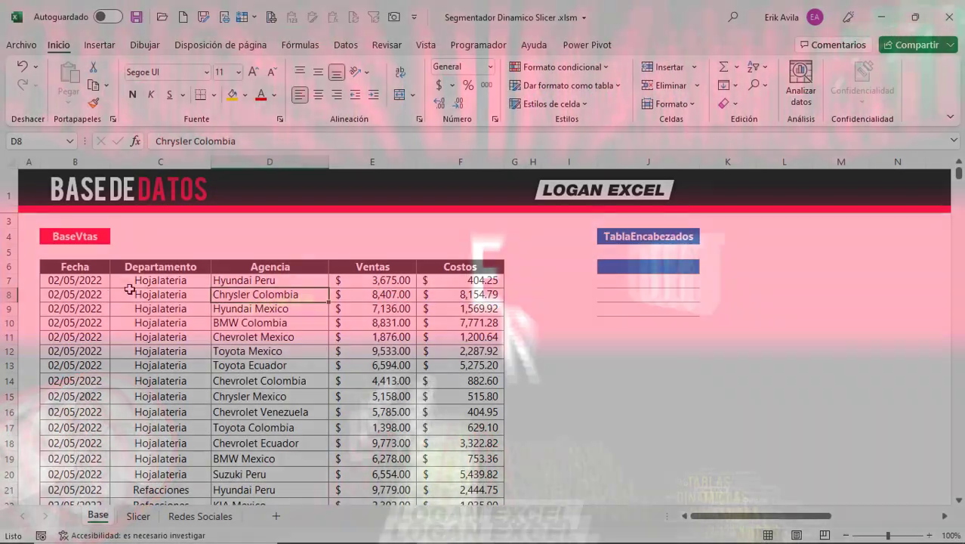
# Browse the Fecha, Departamento, Agencia, Ventas and Costos columns of the sales data.
pyautogui.moveTo(75, 266); pyautogui.dragTo(75, 428)
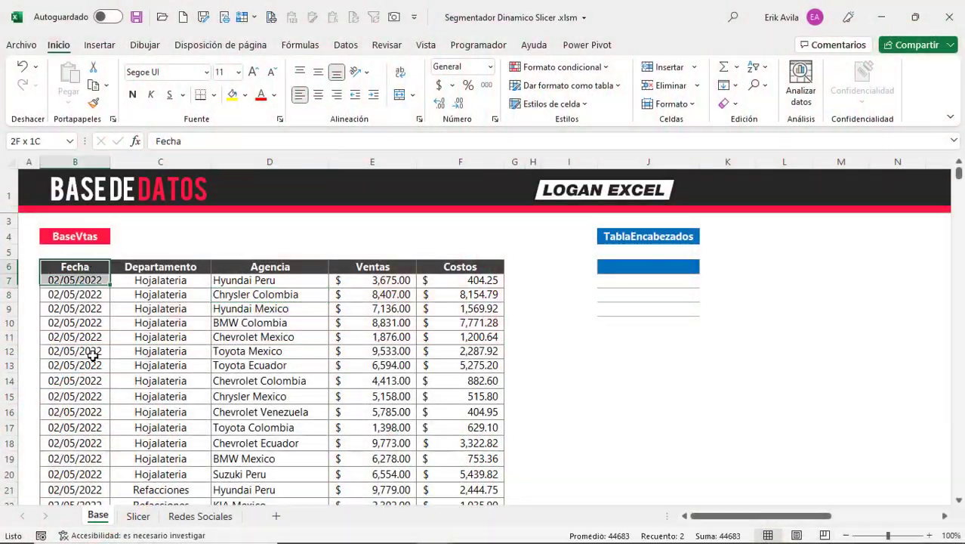
pyautogui.click(196, 311)
pyautogui.click(276, 321)
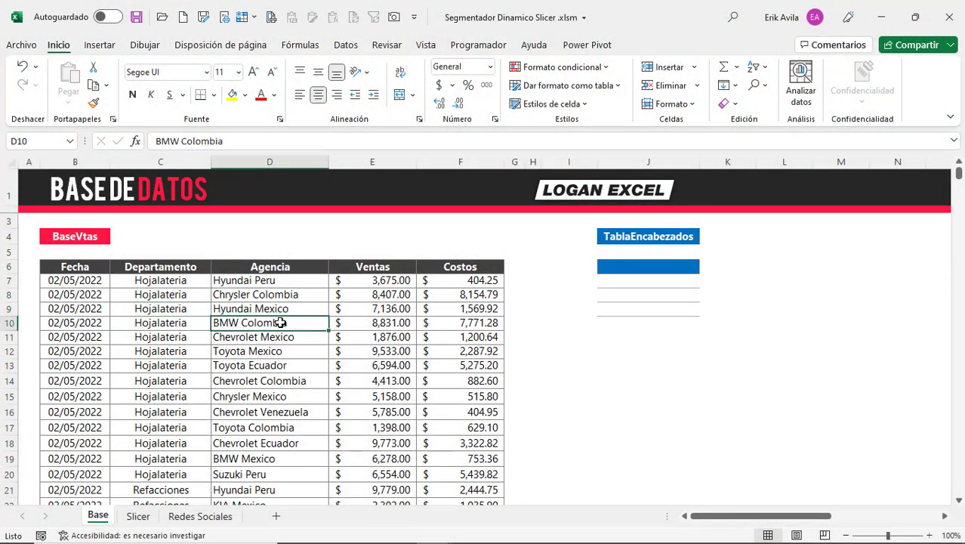
pyautogui.moveTo(287, 266); pyautogui.dragTo(287, 412)
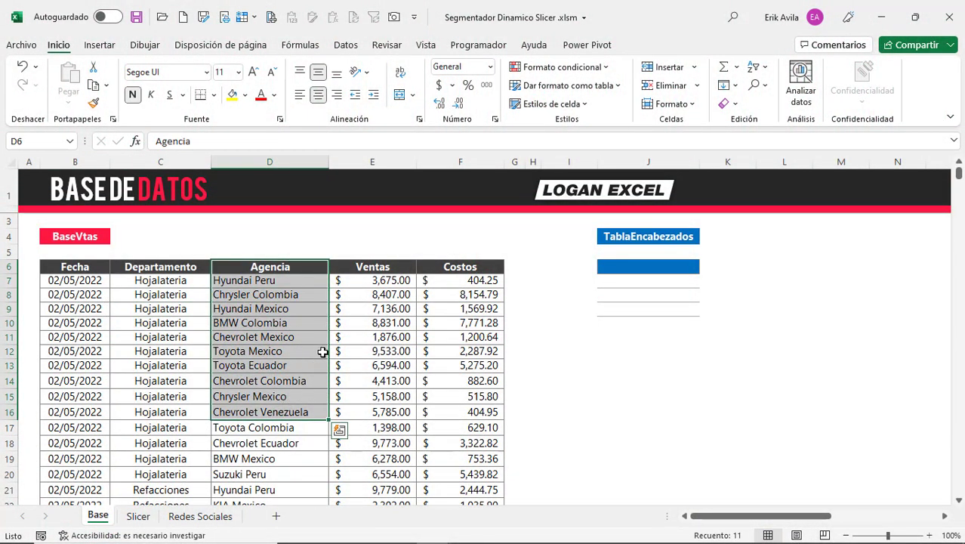
pyautogui.click(398, 306)
pyautogui.moveTo(394, 267); pyautogui.dragTo(377, 427)
pyautogui.moveTo(460, 267); pyautogui.dragTo(457, 425)
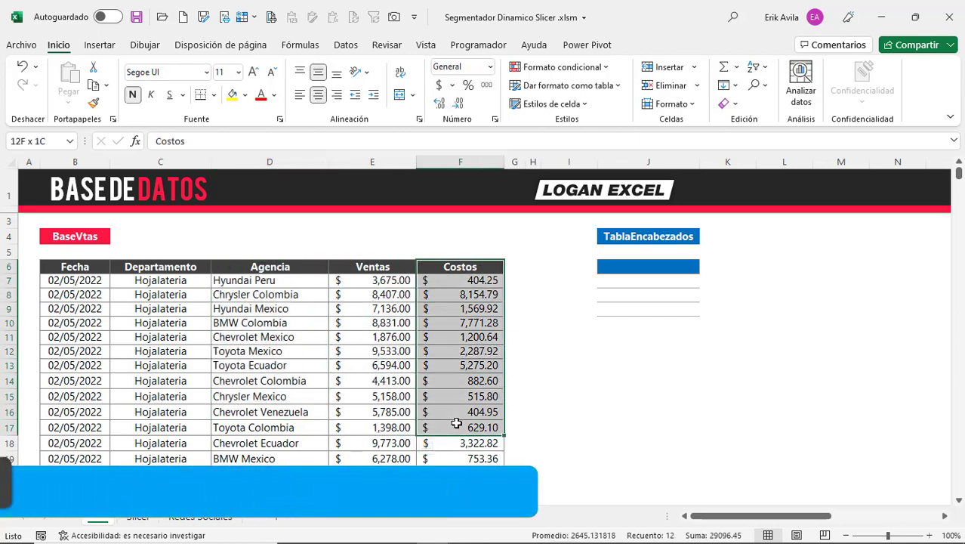
pyautogui.click(249, 351)
pyautogui.scroll(-3, 256, 393)
pyautogui.scroll(-2, 257, 370)
pyautogui.scroll(5, 235, 365)
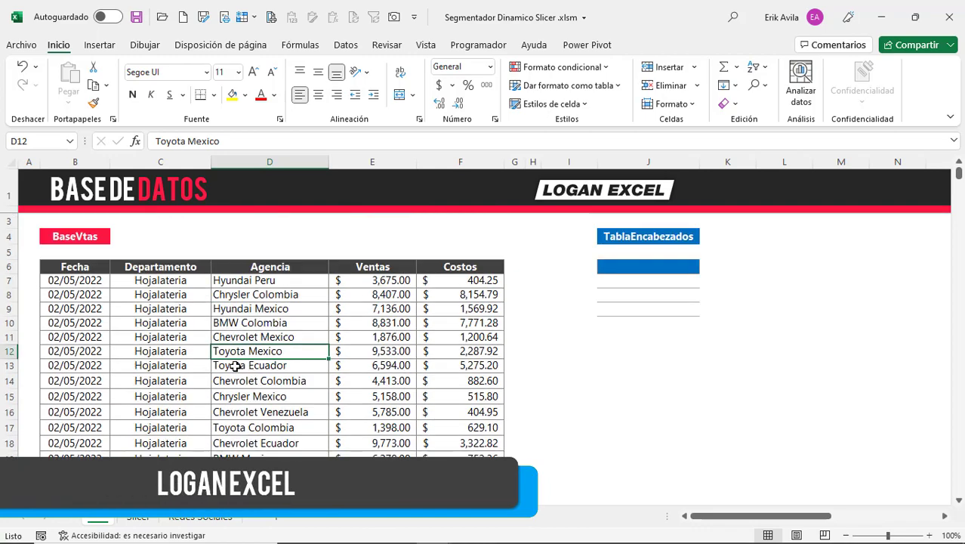
# Review the Slicer sheet's B5 to F5 cells under Ventas $, Costos $, UB and % UB.
pyautogui.click(137, 516)
pyautogui.click(172, 307)
pyautogui.click(83, 259)
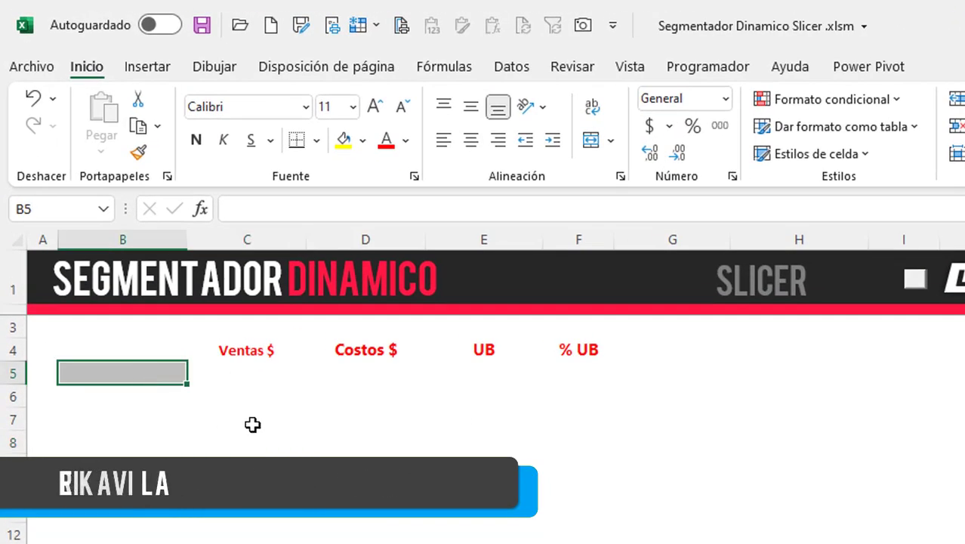
pyautogui.click(252, 425)
pyautogui.click(234, 379)
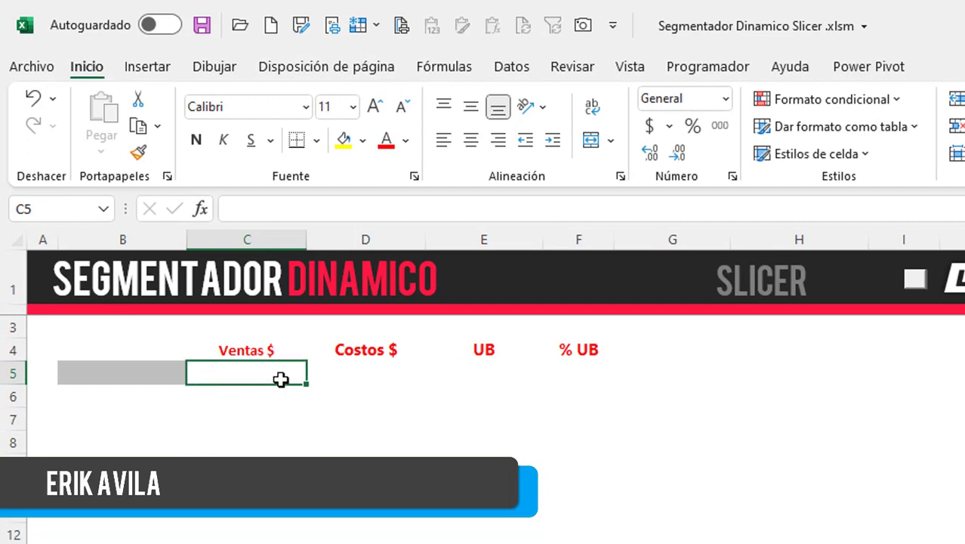
pyautogui.click(385, 374)
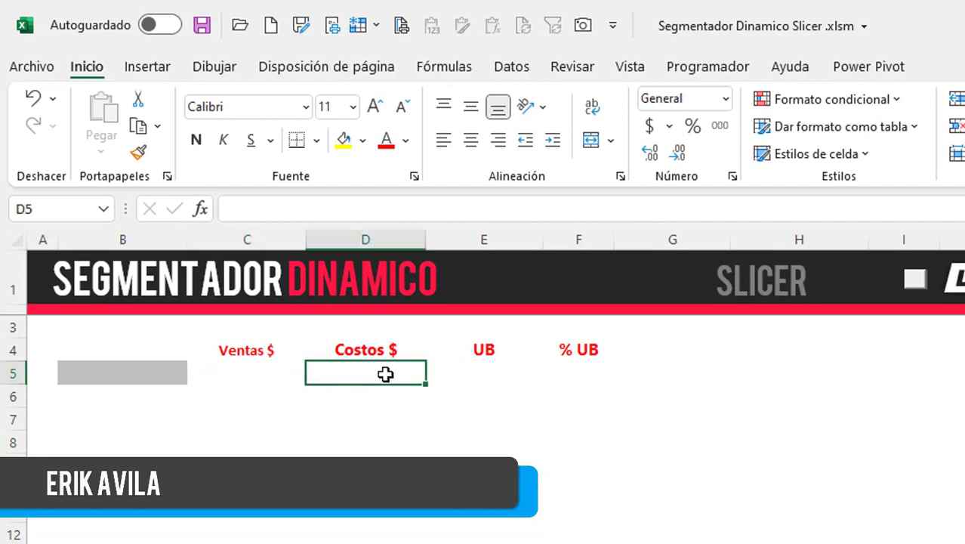
pyautogui.click(508, 377)
pyautogui.click(592, 372)
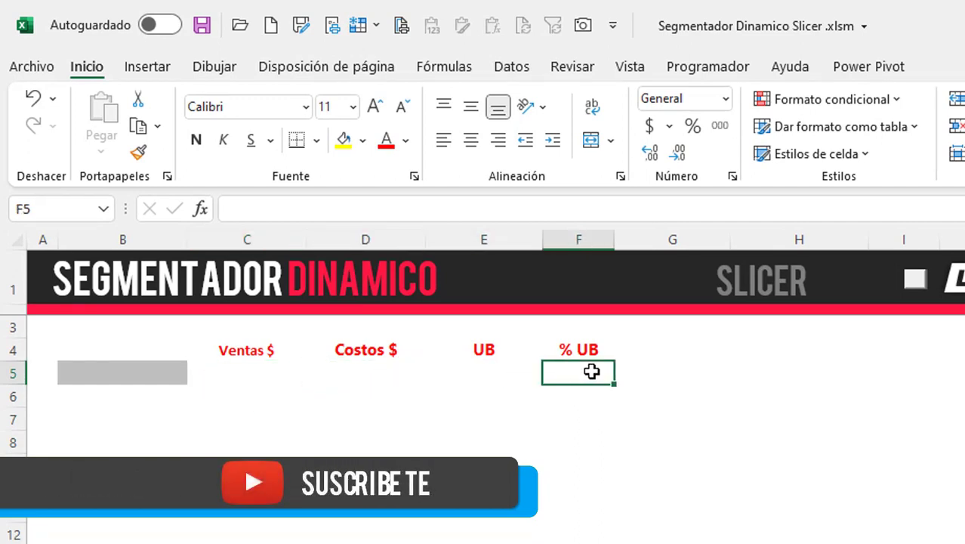
pyautogui.click(151, 370)
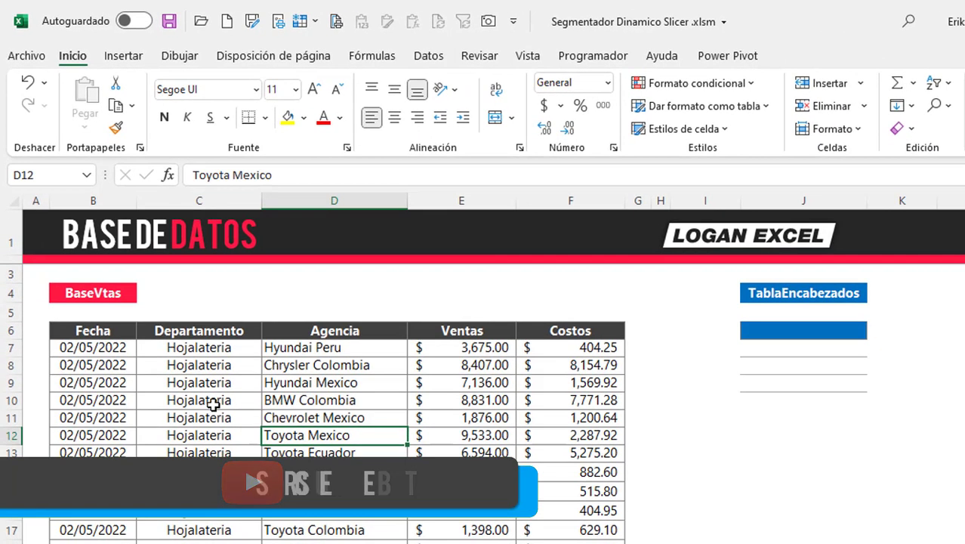
# Select the sales range B6:F1852 on the Base sheet and start a table with Ctrl+T.
pyautogui.click(212, 398)
pyautogui.click(83, 336)
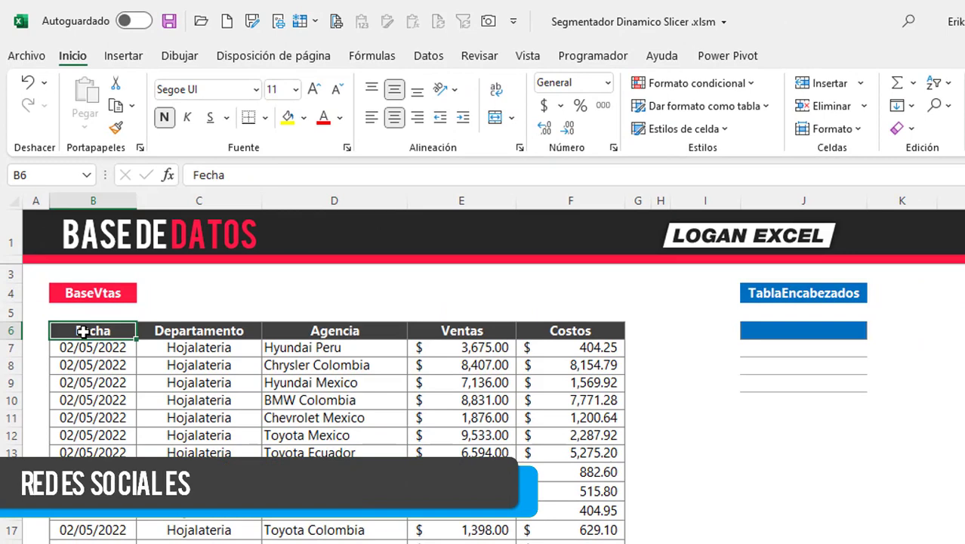
pyautogui.hotkey('ctrl', 'shift', 'Down')
pyautogui.hotkey('ctrl', 'shift', 'Right')
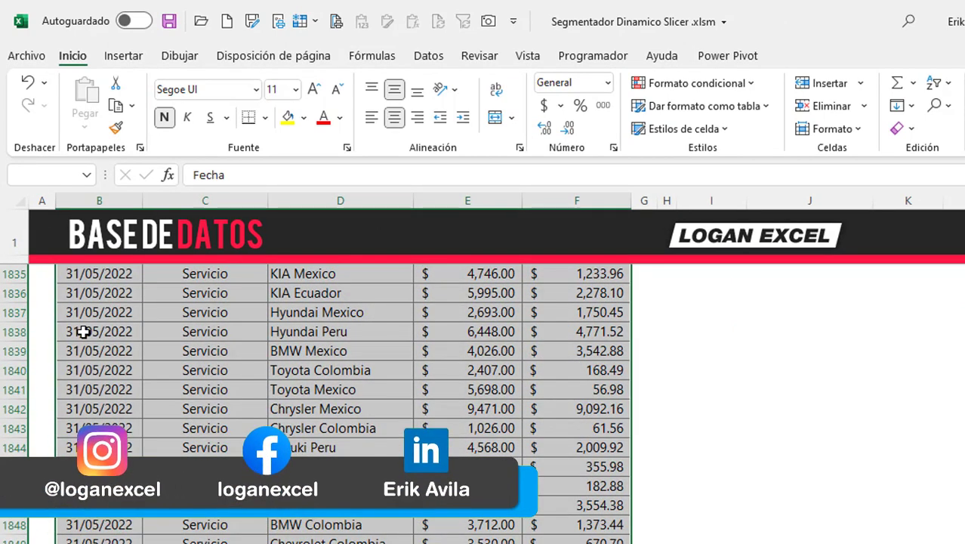
pyautogui.hotkey('ctrl', 't')
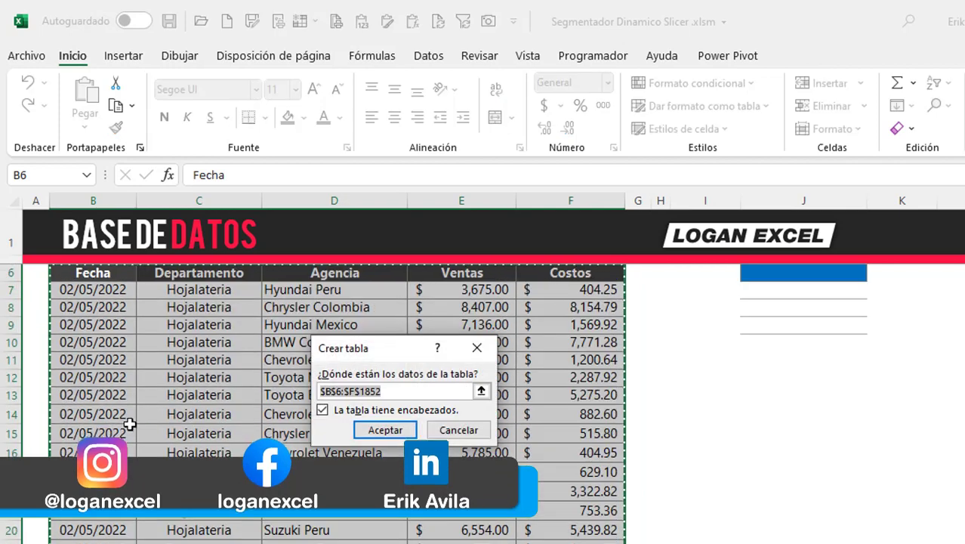
# Create the table with headers and give it the plain no-colour style.
pyautogui.click(377, 430)
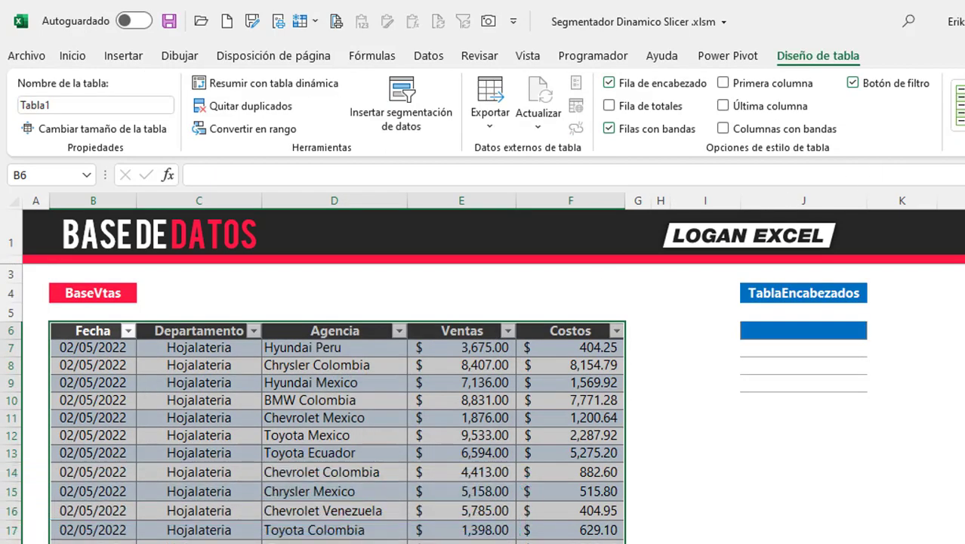
pyautogui.click(956, 106)
pyautogui.click(783, 128)
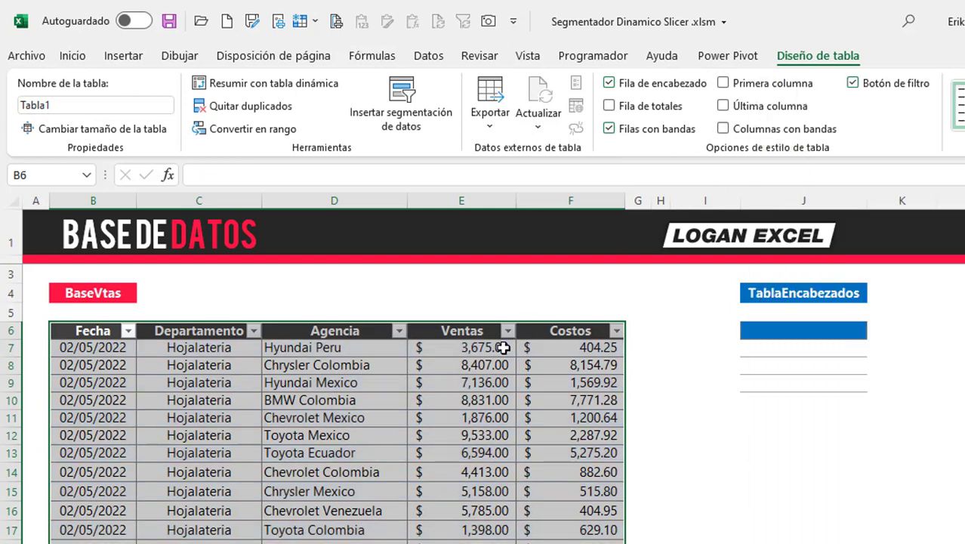
# Rename the table from Tabla1 to BaseVtas by pasting the title from B4.
pyautogui.click(425, 377)
pyautogui.click(101, 292)
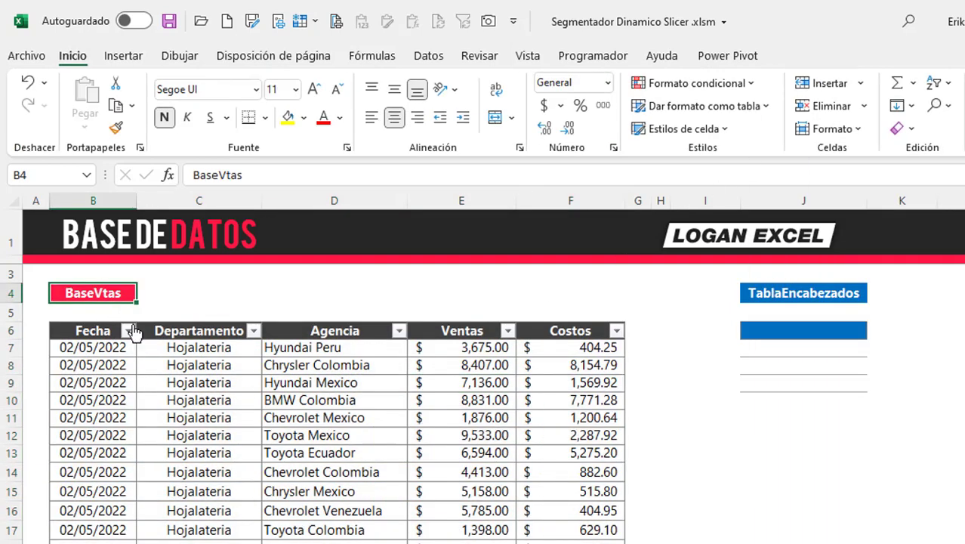
pyautogui.hotkey('ctrl', 'c')
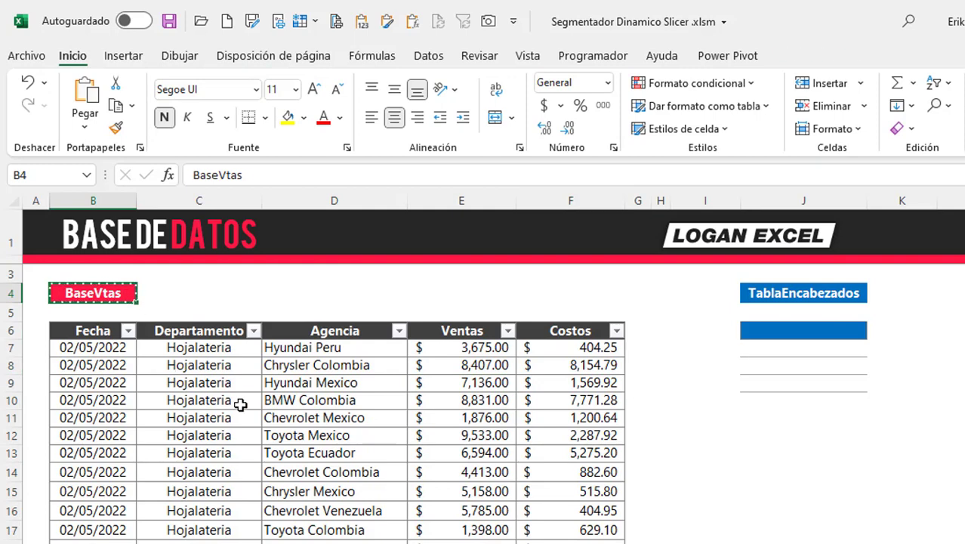
pyautogui.click(240, 404)
pyautogui.click(837, 56)
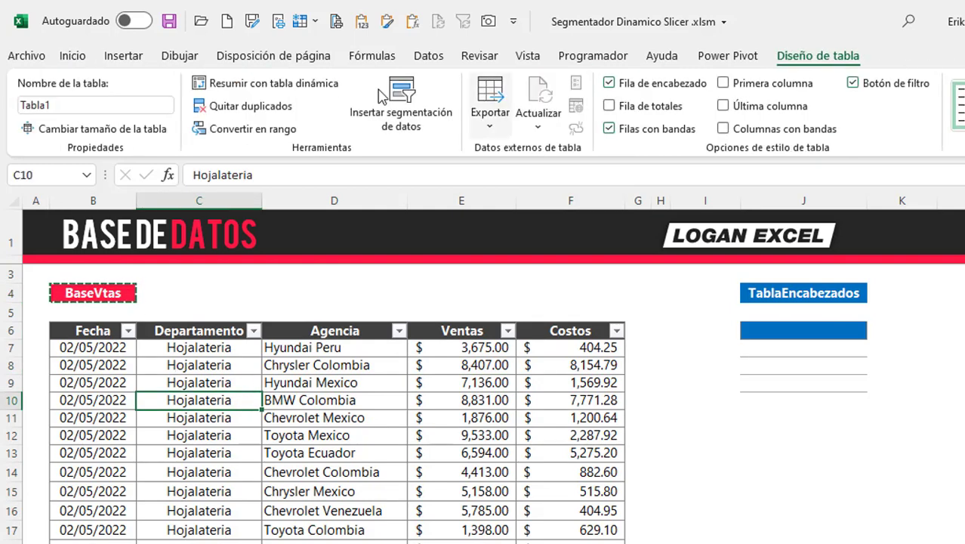
pyautogui.click(68, 106)
pyautogui.doubleClick(67, 106)
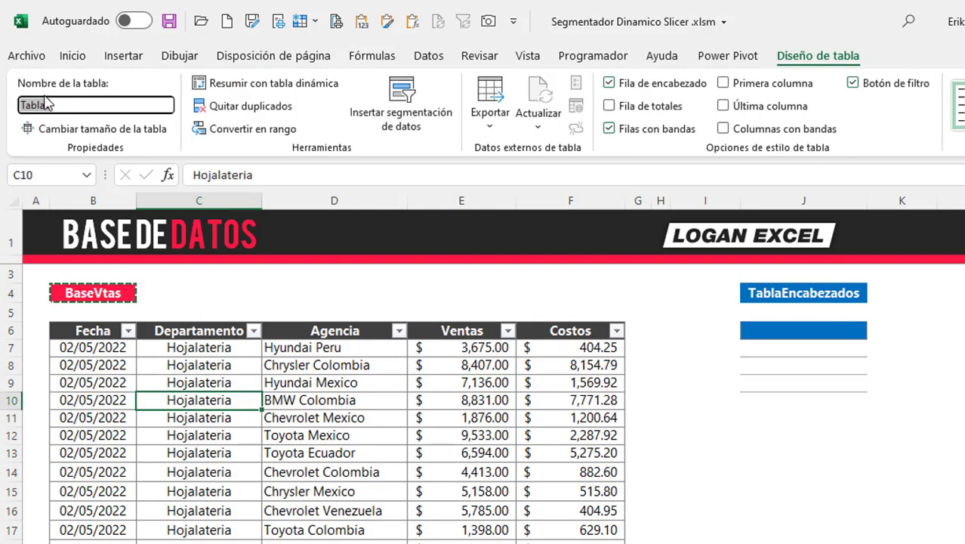
pyautogui.hotkey('ctrl', 'v')
pyautogui.press('Return')
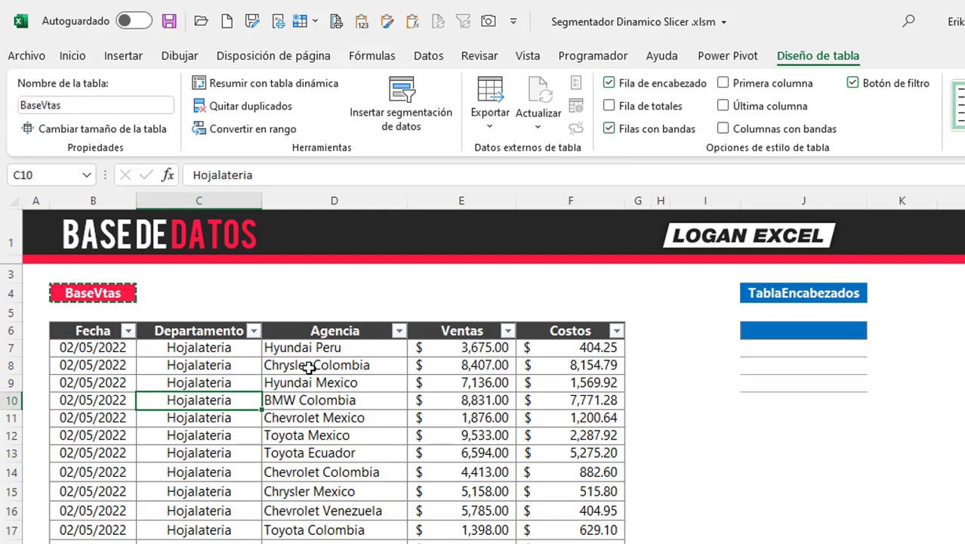
# Check cells inside the BaseVtas table and switch to the Power Pivot tab.
pyautogui.click(463, 383)
pyautogui.click(337, 367)
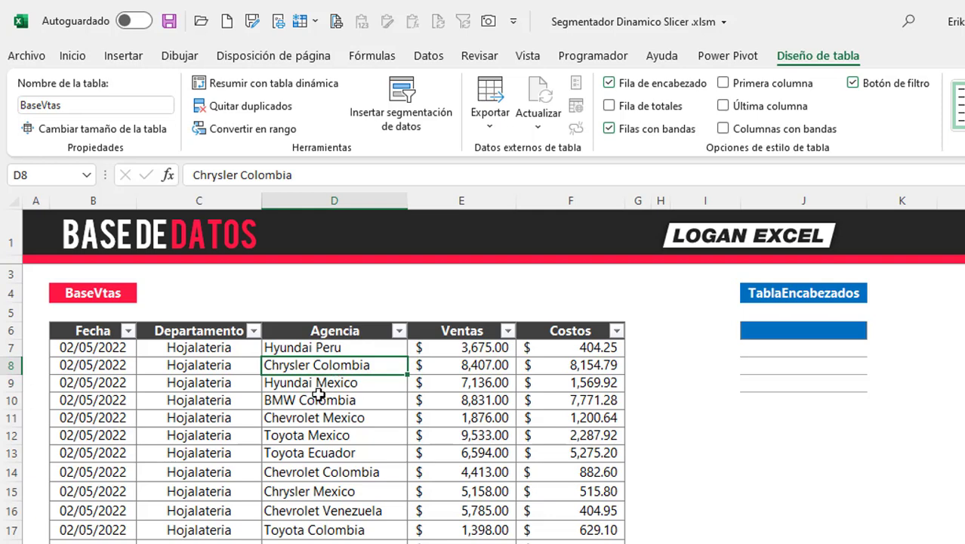
pyautogui.click(313, 397)
pyautogui.click(199, 386)
pyautogui.click(370, 381)
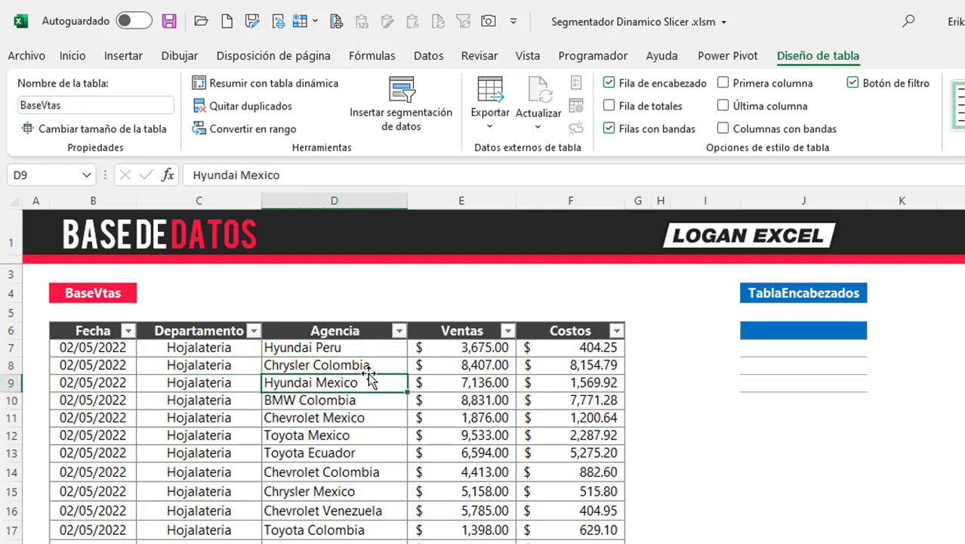
pyautogui.scroll(-1, 375, 421)
pyautogui.scroll(1, 375, 422)
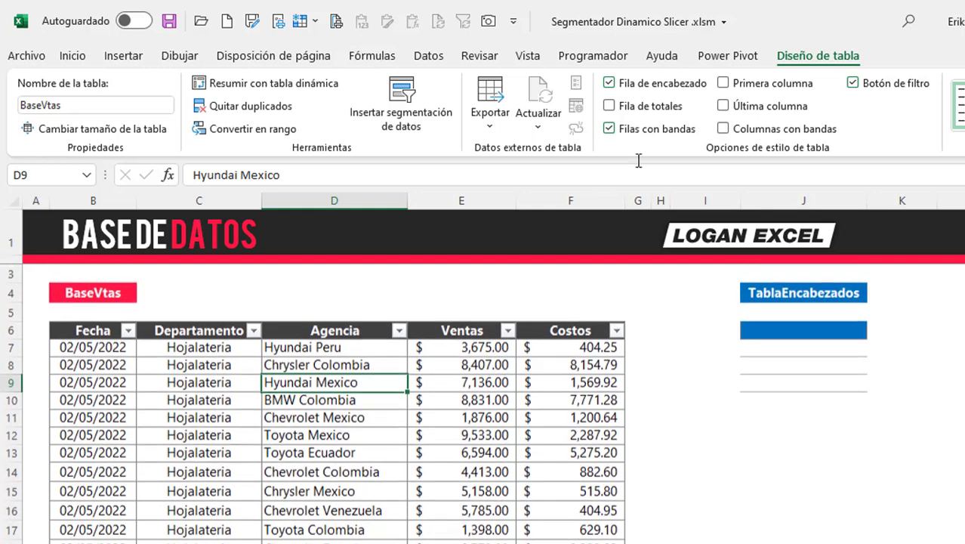
pyautogui.click(723, 58)
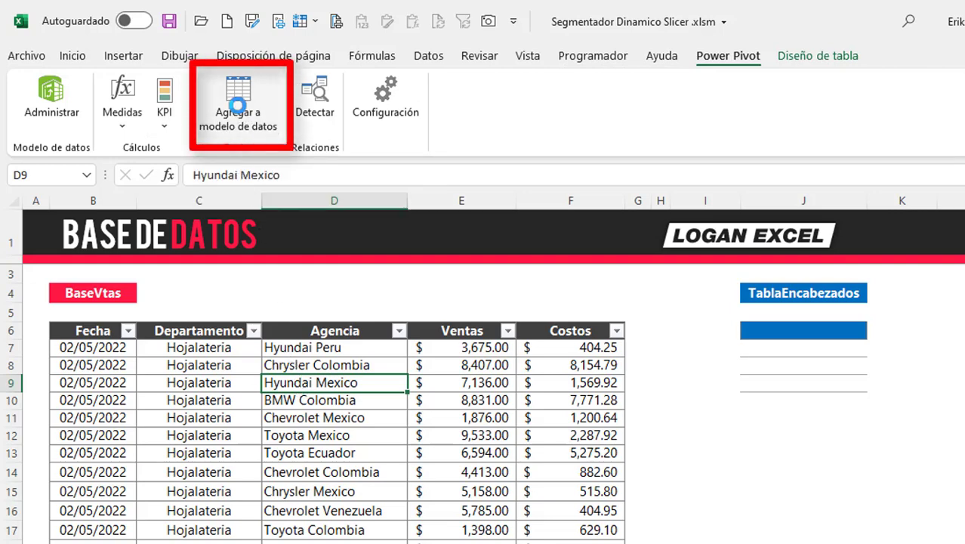
# Add BaseVtas to the data model and review its 1,846 rows in Power Pivot.
pyautogui.click(237, 105)
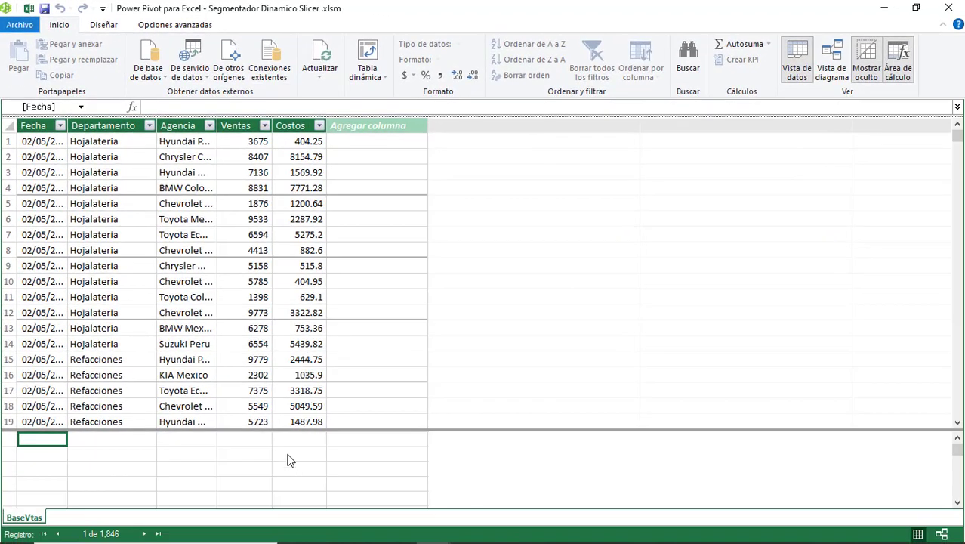
pyautogui.click(291, 455)
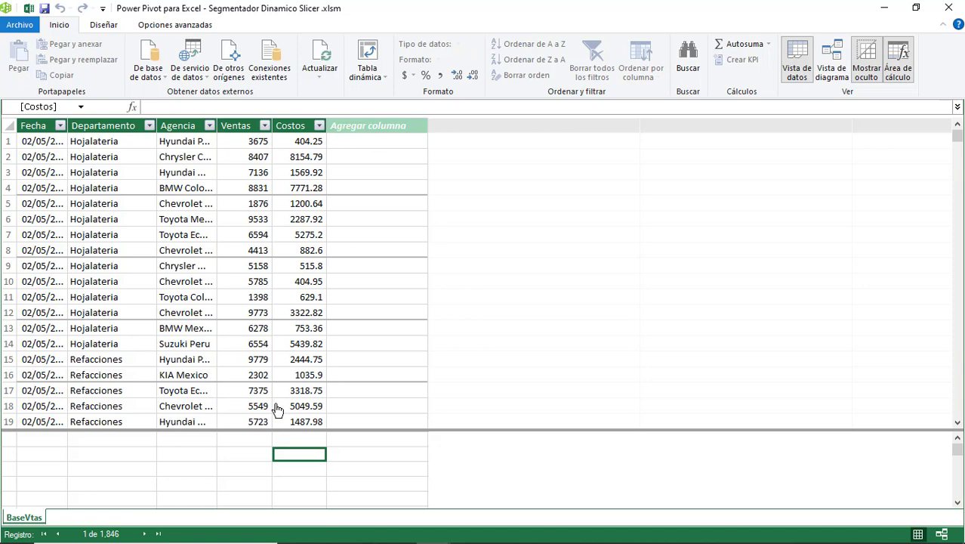
pyautogui.click(119, 149)
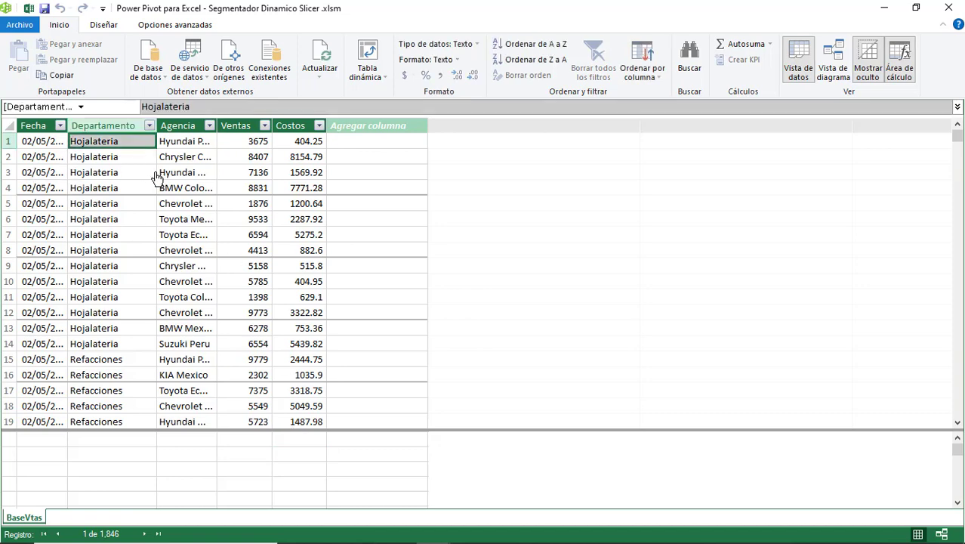
pyautogui.click(206, 191)
# Compare against the worksheet, then select the Ventas column in Power Pivot.
pyautogui.hotkey('alt', 'Tab')
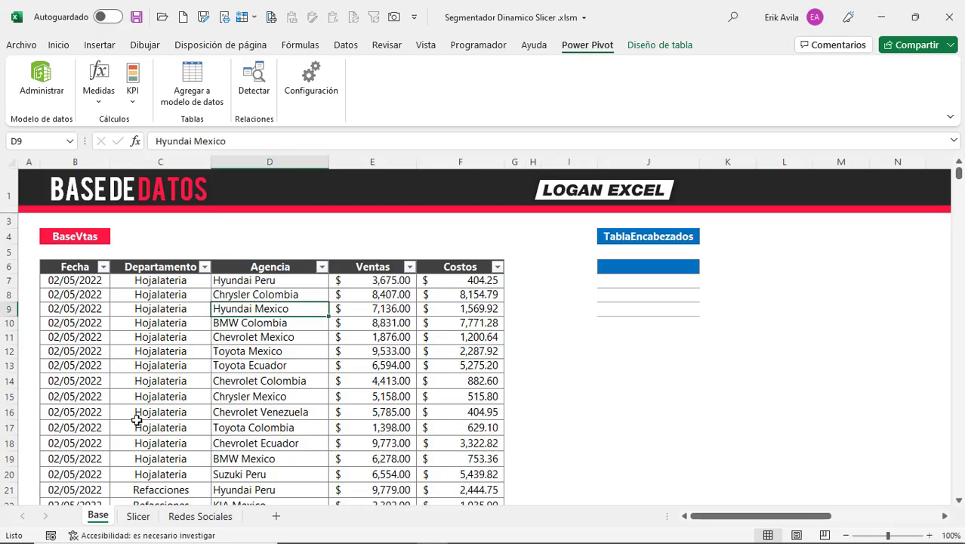
pyautogui.click(151, 357)
pyautogui.hotkey('alt', 'Tab')
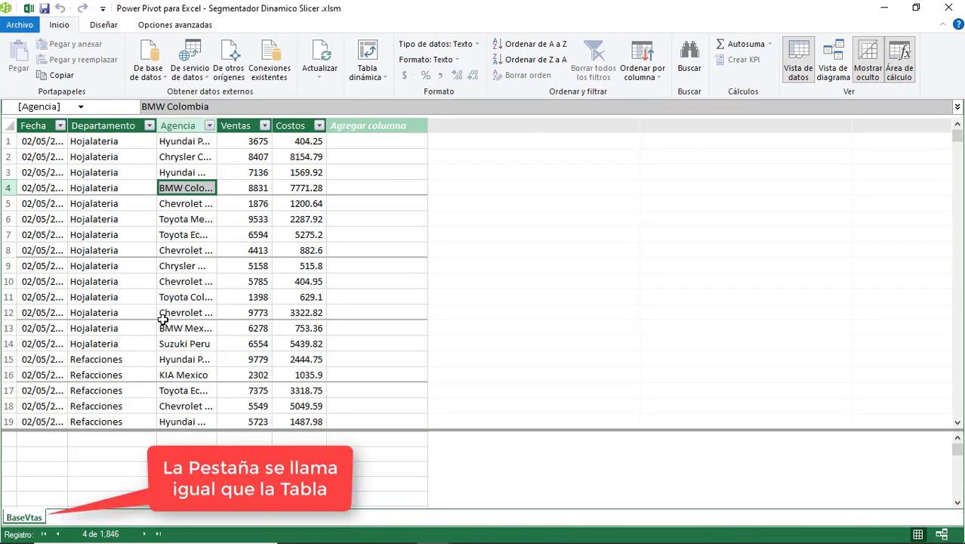
pyautogui.click(244, 438)
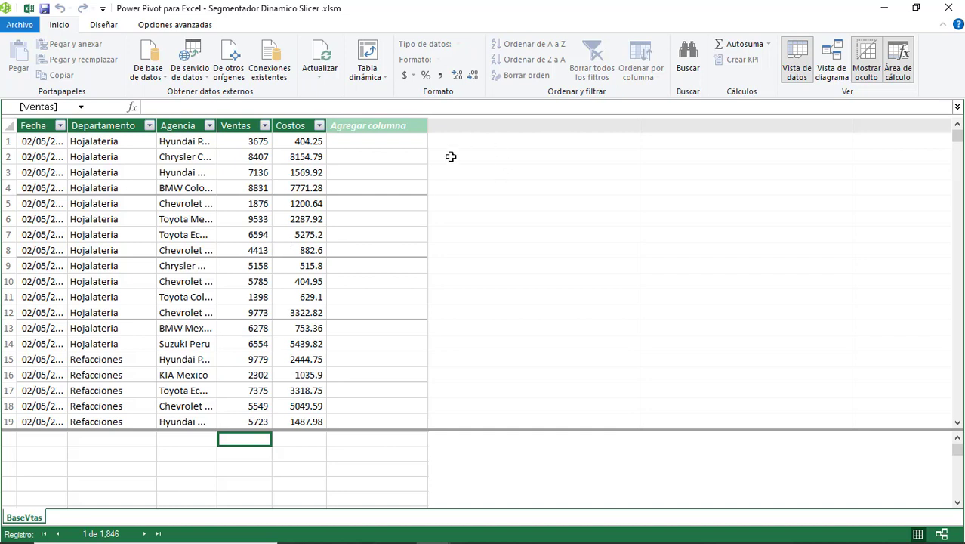
pyautogui.click(246, 124)
# Create the Vtas $ measure =SUM([Ventas]) via AutoSum and format it as currency ($10,163,536).
pyautogui.click(249, 440)
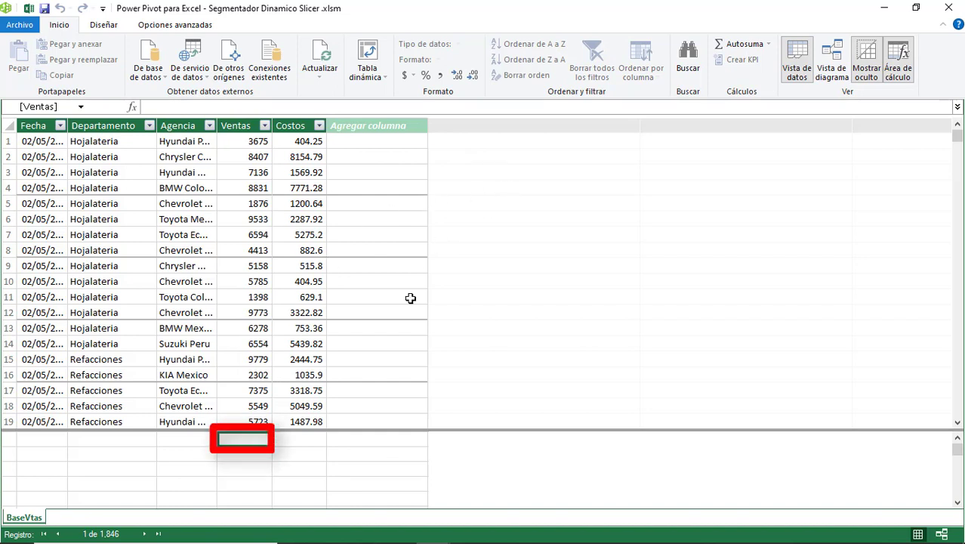
pyautogui.click(745, 46)
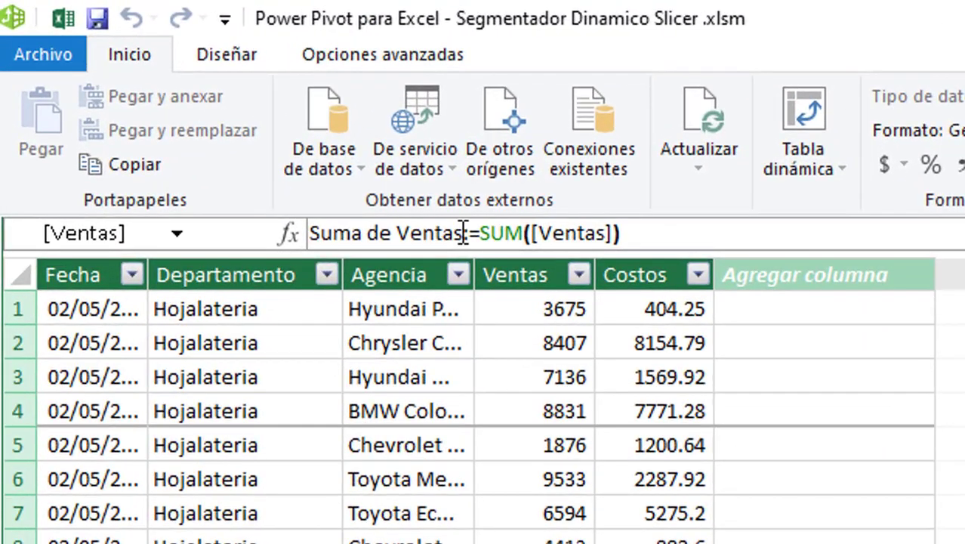
pyautogui.moveTo(465, 232); pyautogui.dragTo(300, 234)
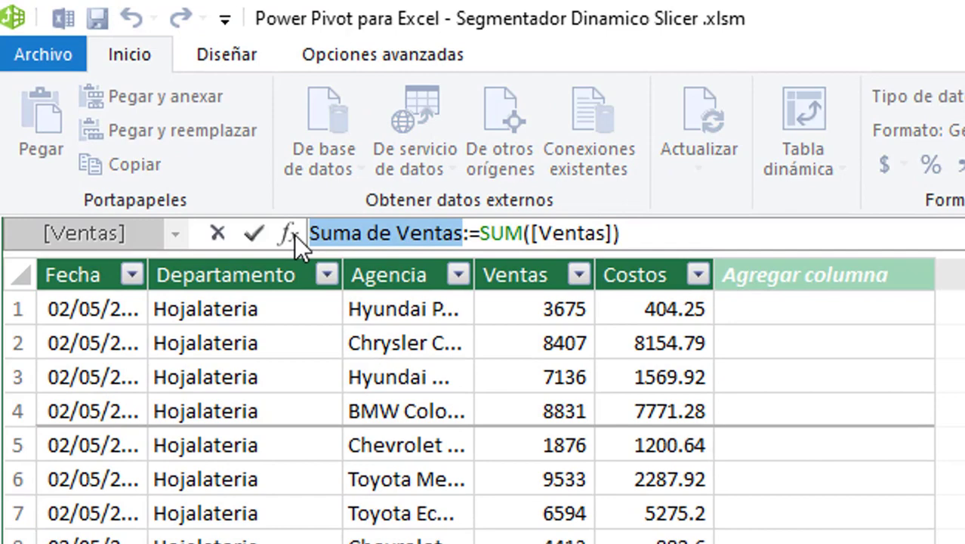
pyautogui.write('Vtas')
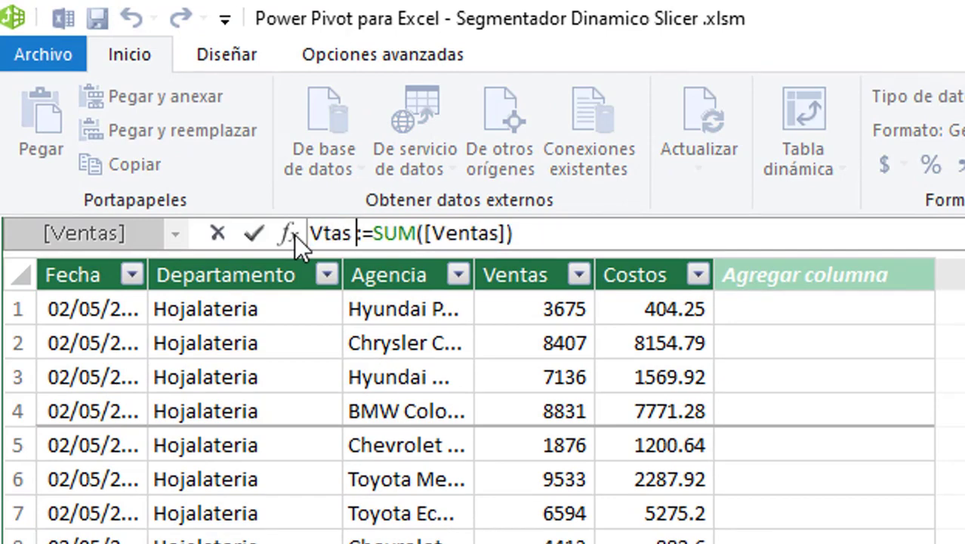
pyautogui.write(' $')
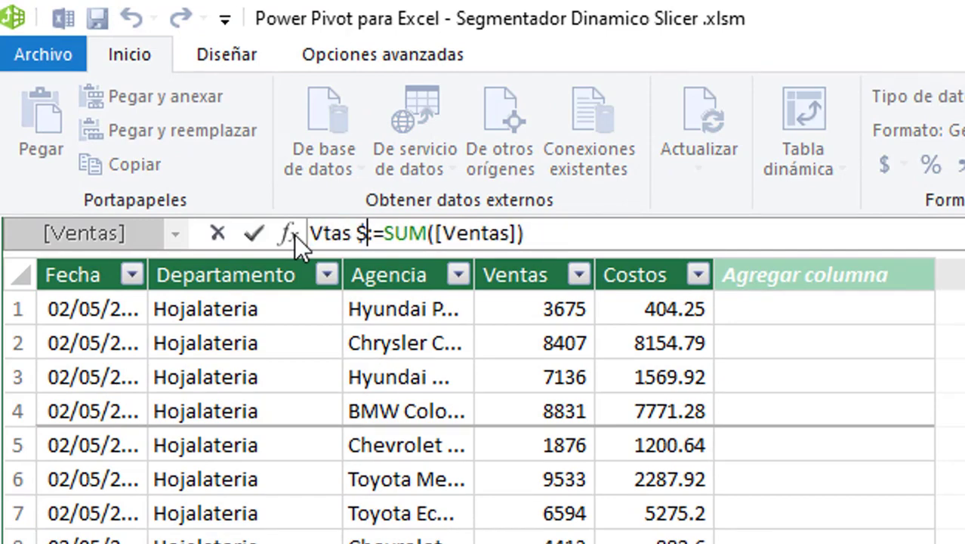
pyautogui.press('Return')
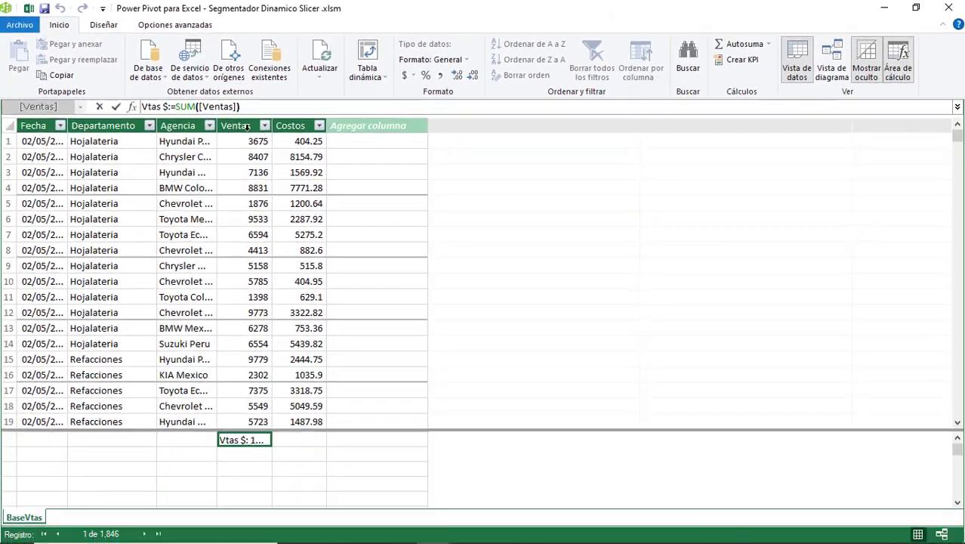
pyautogui.moveTo(272, 125); pyautogui.dragTo(312, 125)
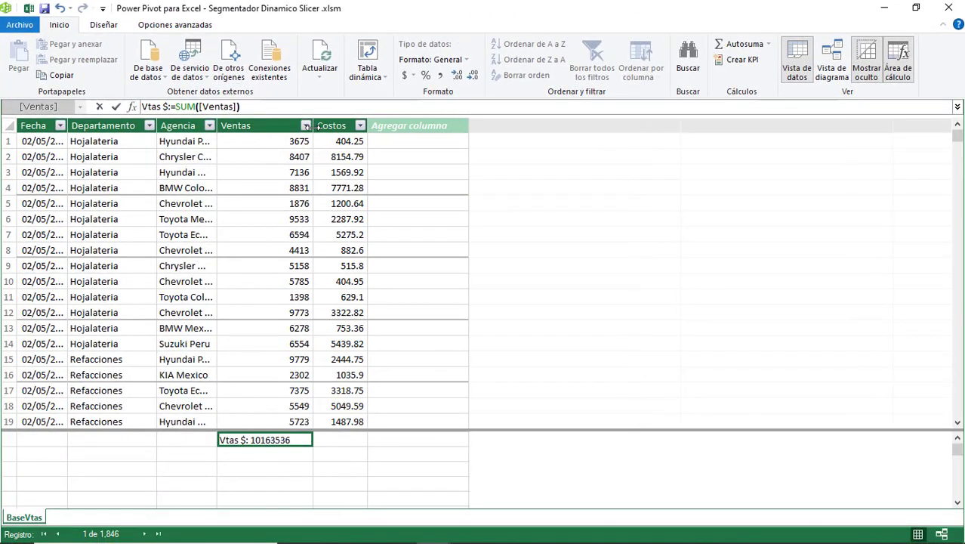
pyautogui.click(405, 77)
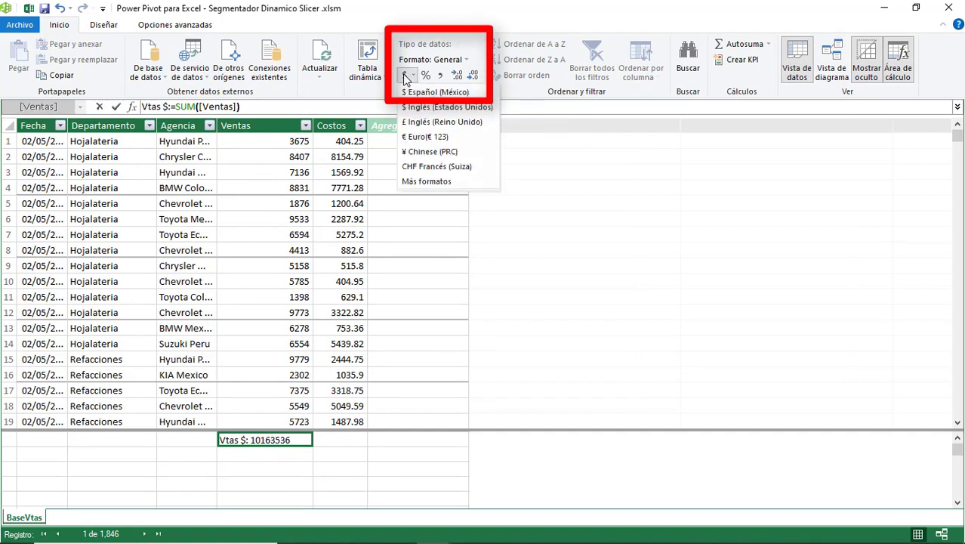
pyautogui.click(413, 91)
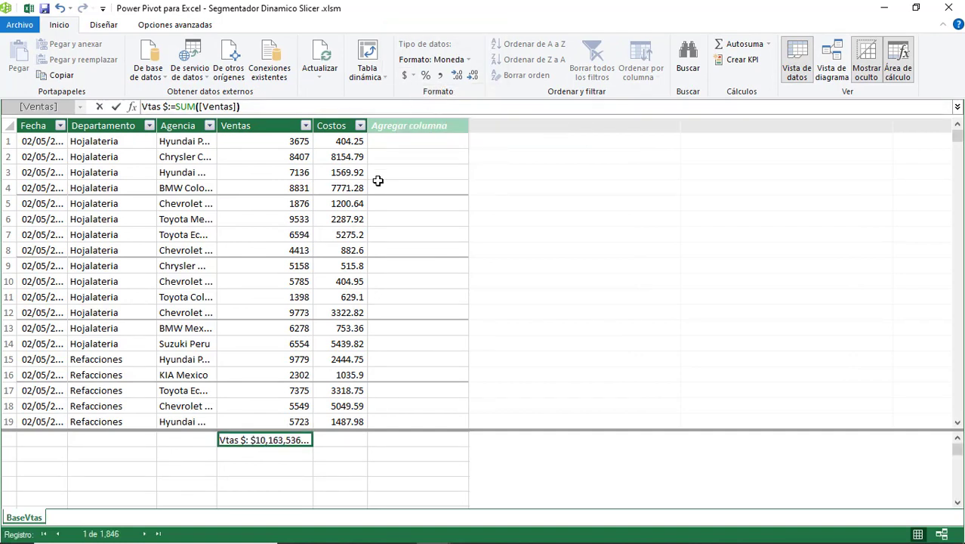
pyautogui.click(337, 442)
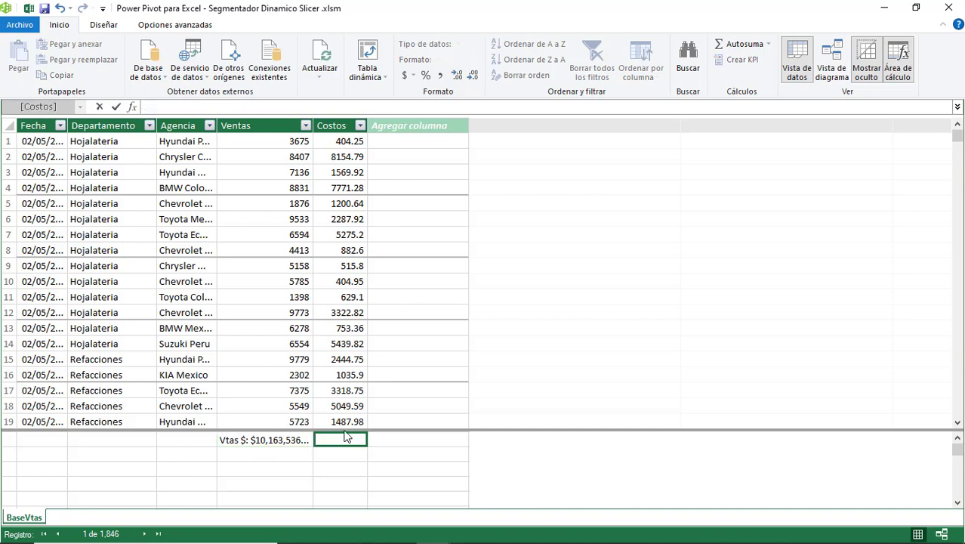
# Add a Cost $ measure summing Costos, widen the column and format it as currency ($5,142,997.91).
pyautogui.click(739, 48)
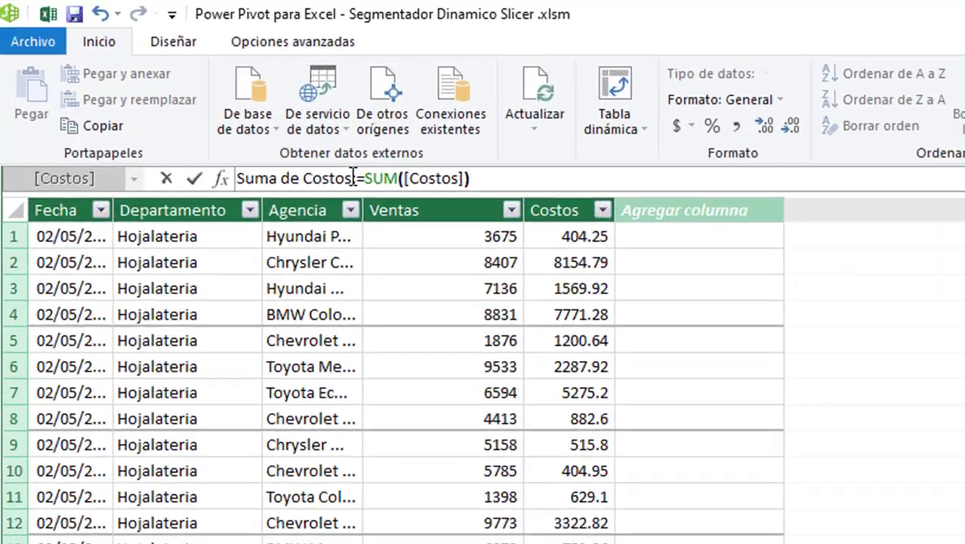
pyautogui.moveTo(194, 107); pyautogui.dragTo(129, 99)
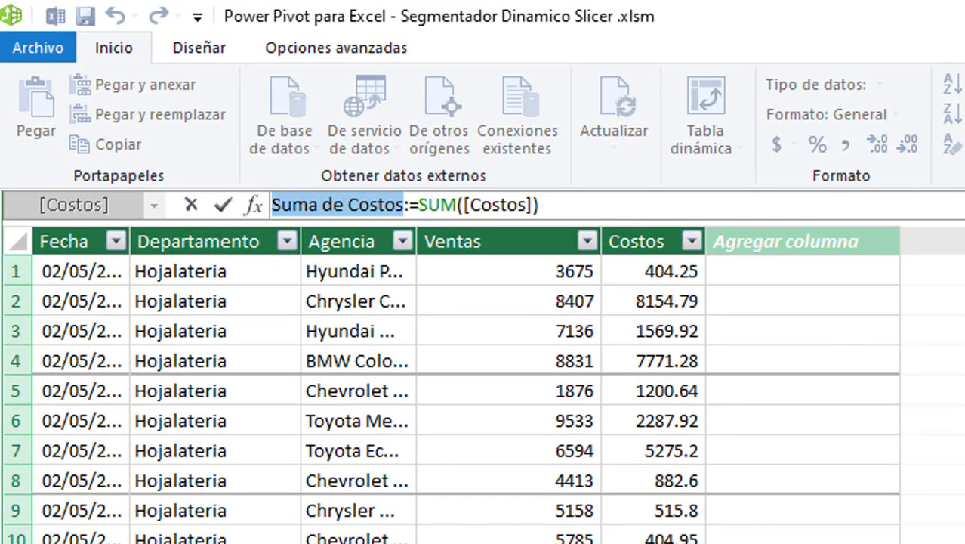
pyautogui.write('Co')
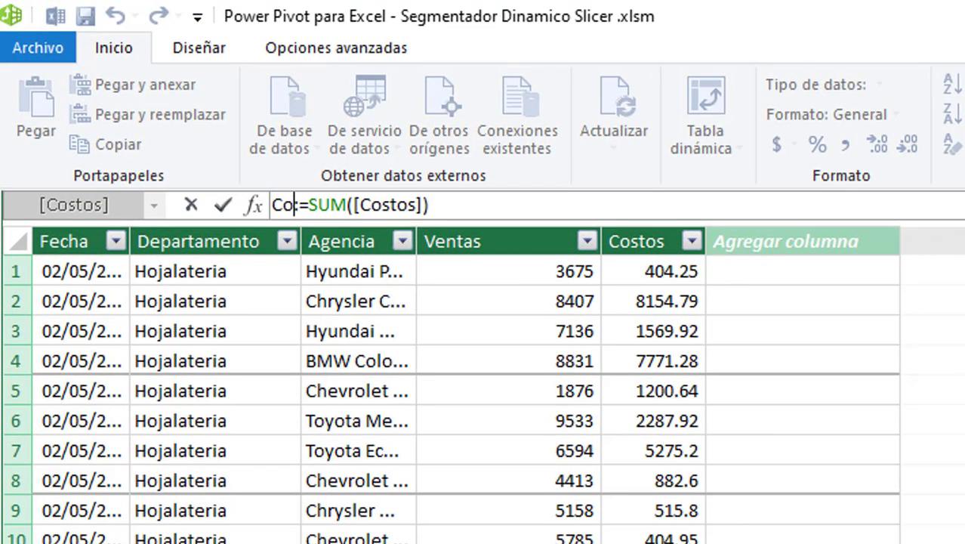
pyautogui.write('st $')
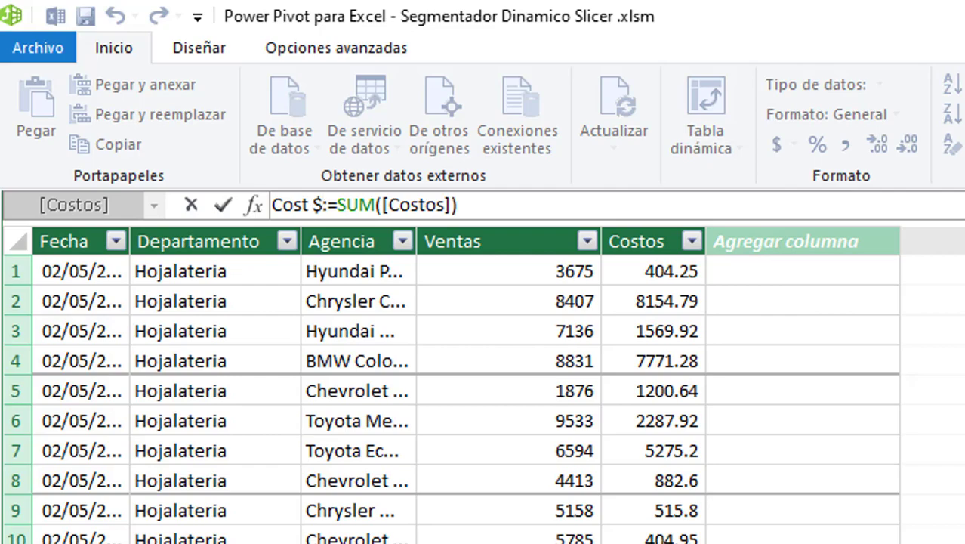
pyautogui.press('Return')
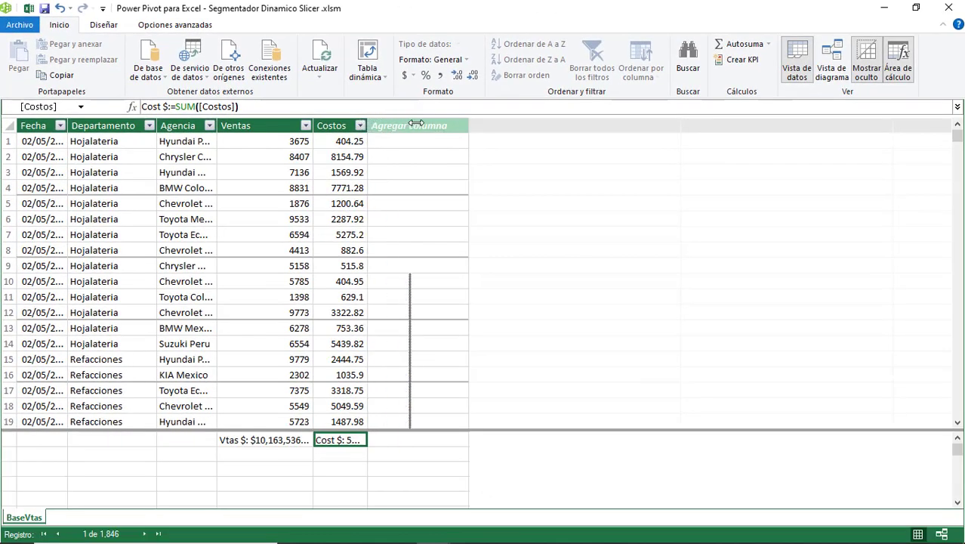
pyautogui.moveTo(416, 123); pyautogui.dragTo(418, 125)
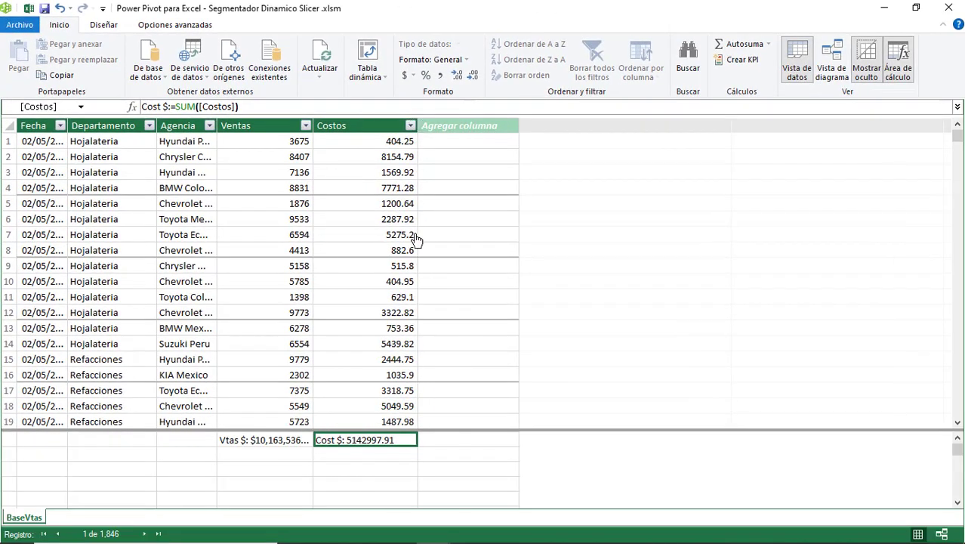
pyautogui.click(413, 75)
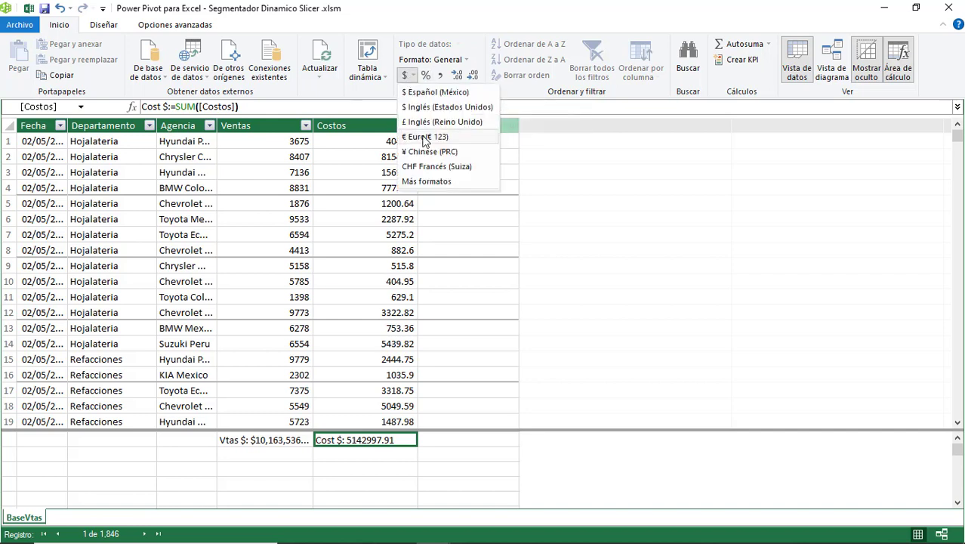
pyautogui.click(434, 92)
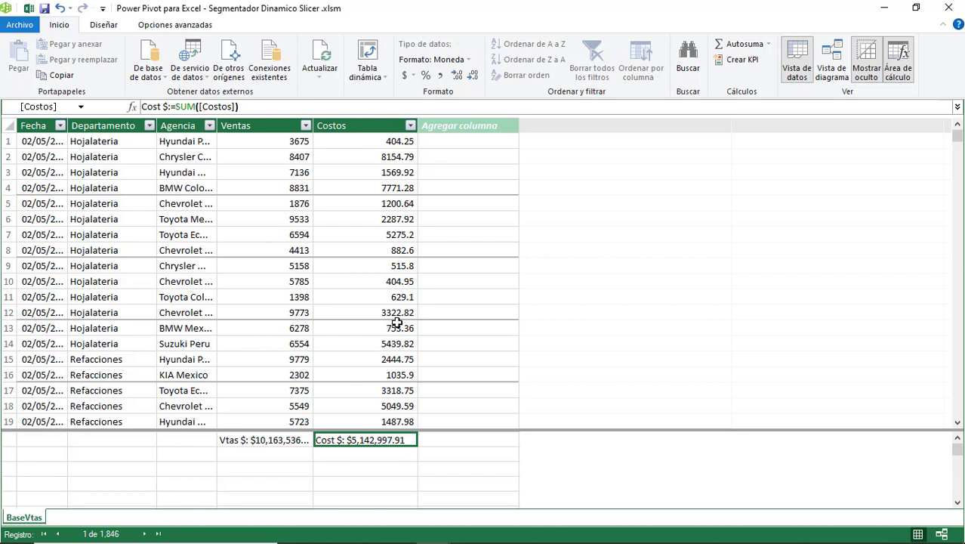
pyautogui.click(295, 459)
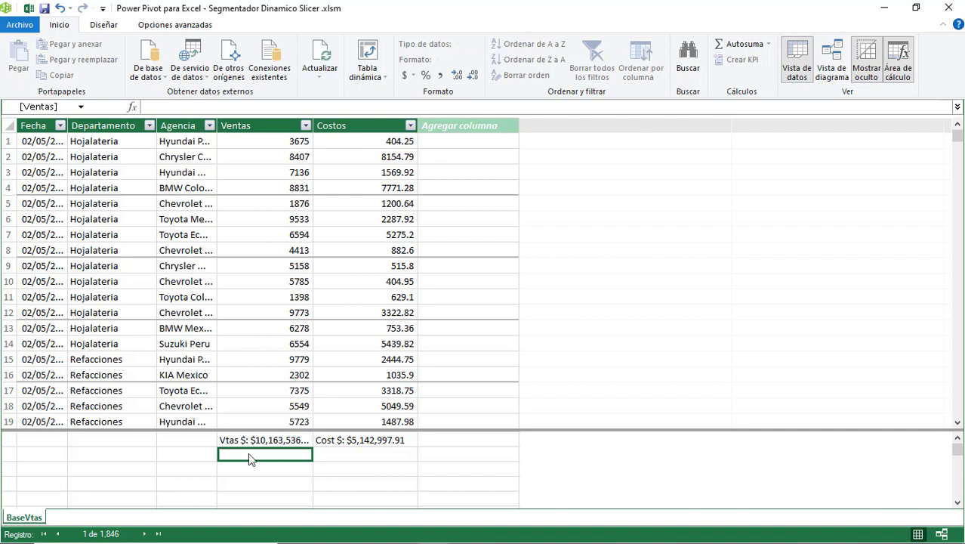
# Enter the measure UB:=[Vtas $]-[Cost $] in an empty calculation cell.
pyautogui.write('U')
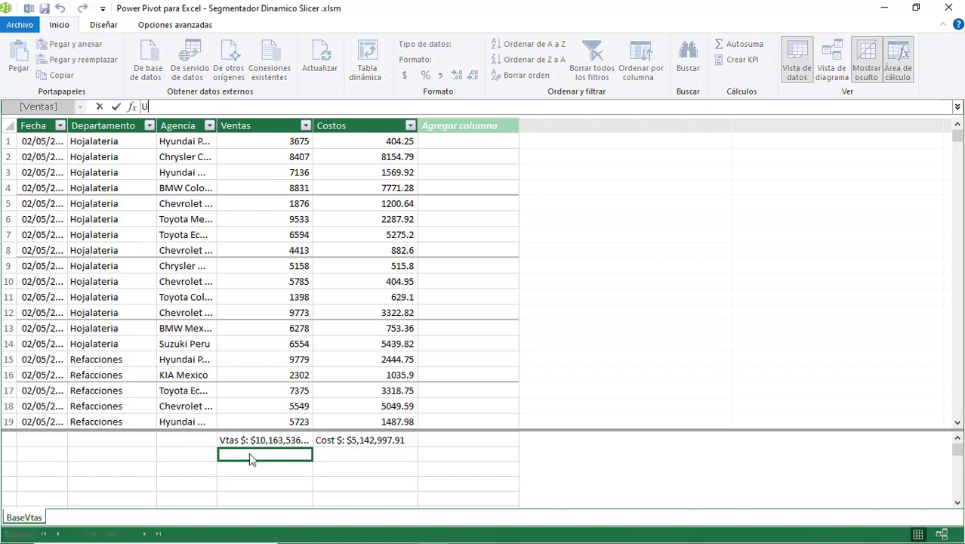
pyautogui.write('B')
pyautogui.write(':')
pyautogui.press('BackSpace')
pyautogui.write('=')
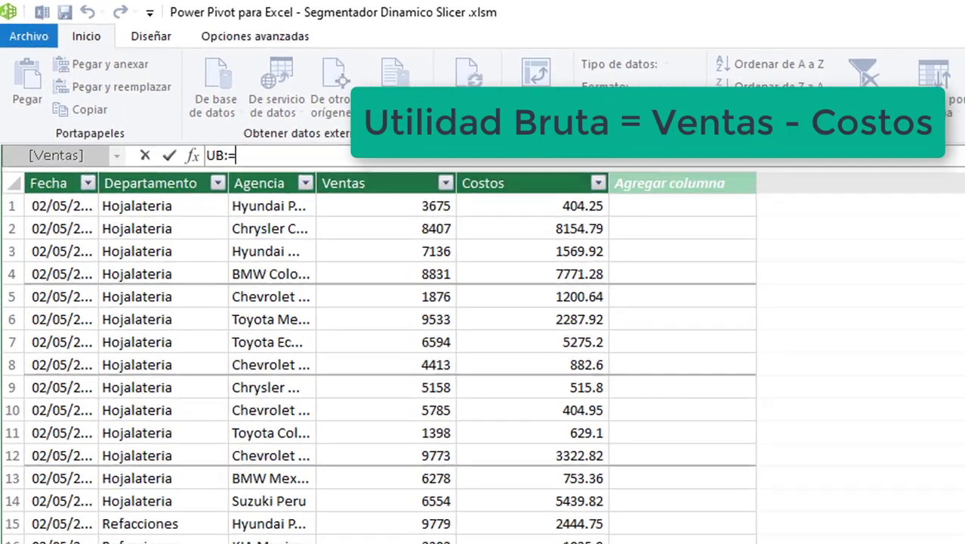
pyautogui.write('VT')
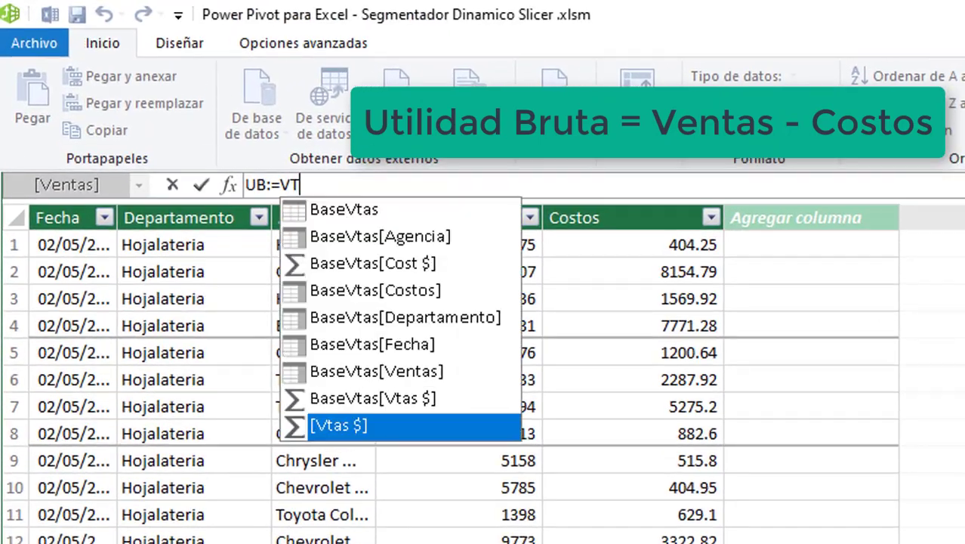
pyautogui.doubleClick(347, 427)
pyautogui.write('-')
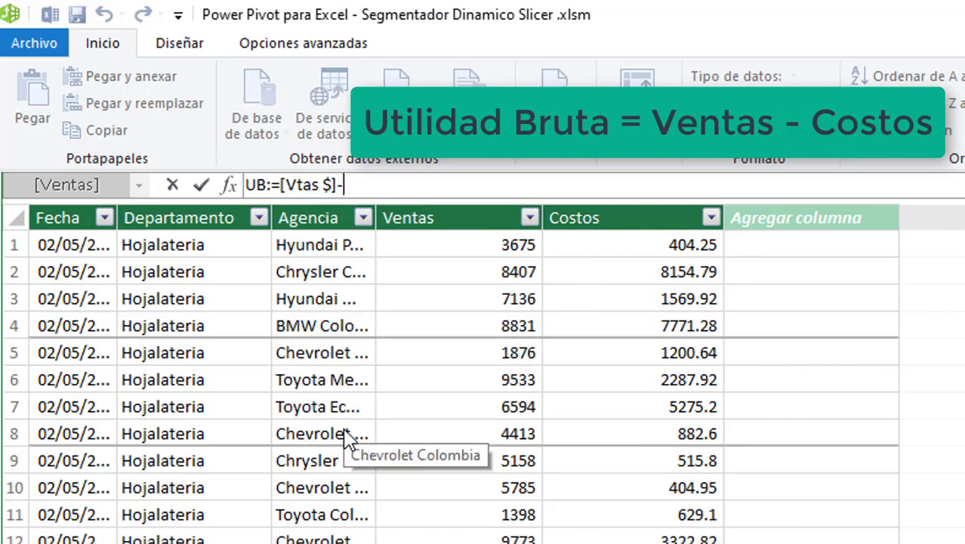
pyautogui.write('CO')
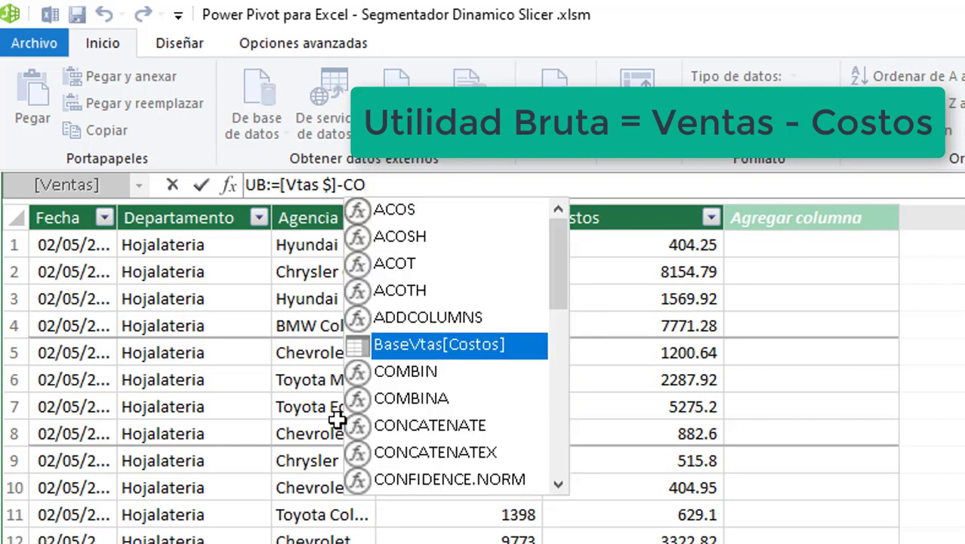
pyautogui.write('S')
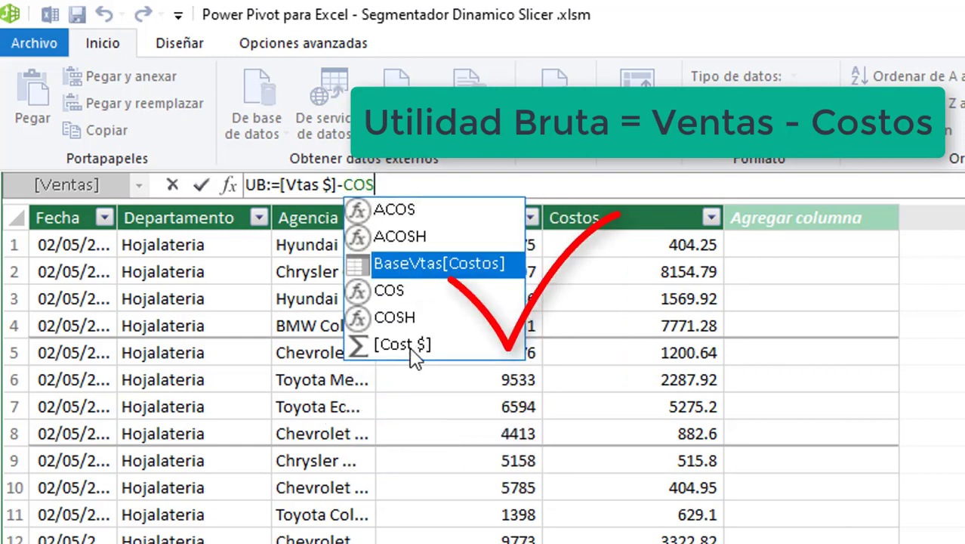
pyautogui.click(417, 346)
pyautogui.doubleClick(410, 347)
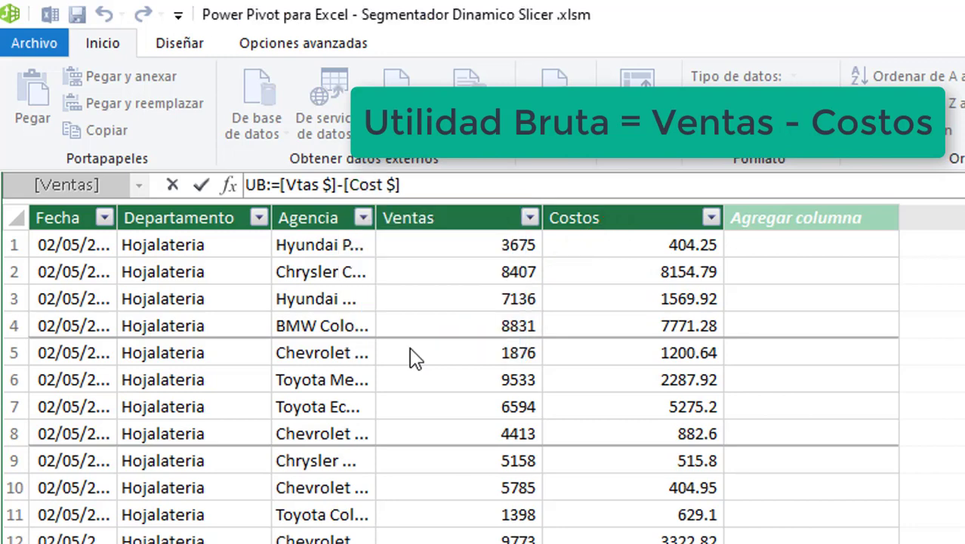
pyautogui.press('Return')
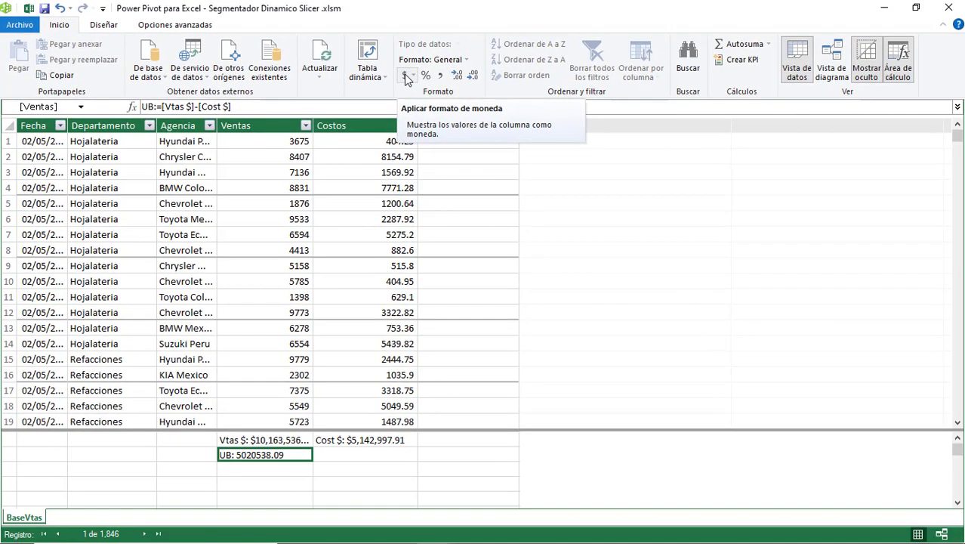
# Format the UB measure as currency, showing $5,020,538.09.
pyautogui.click(435, 80)
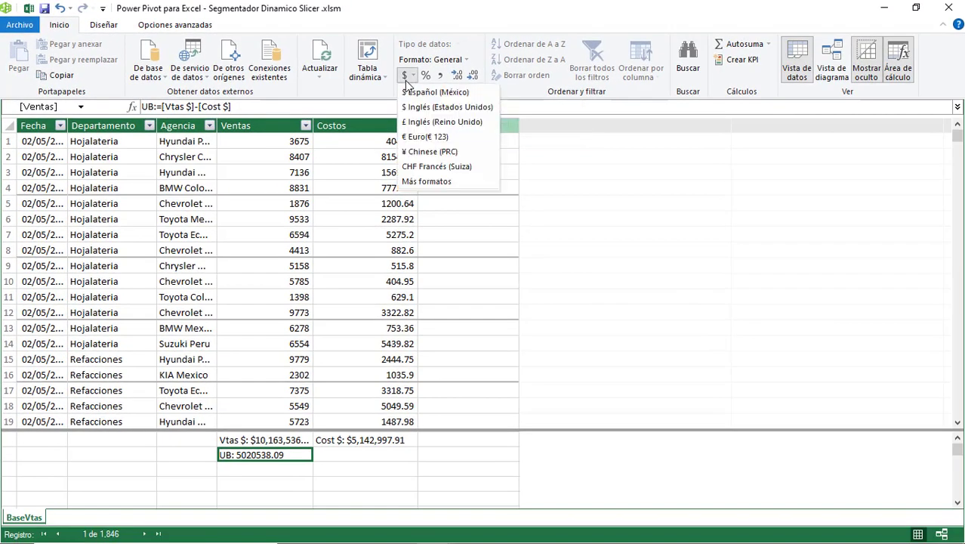
pyautogui.click(438, 98)
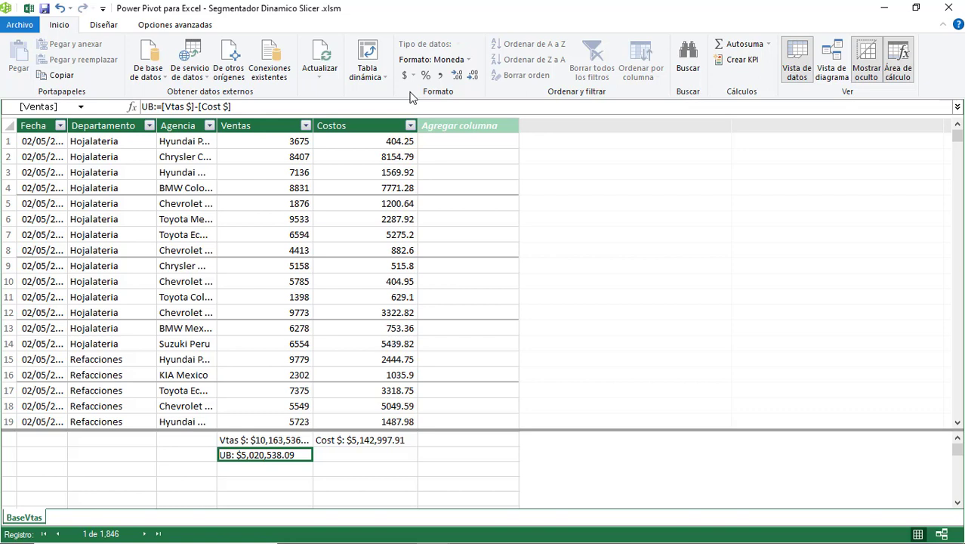
pyautogui.press('Down')
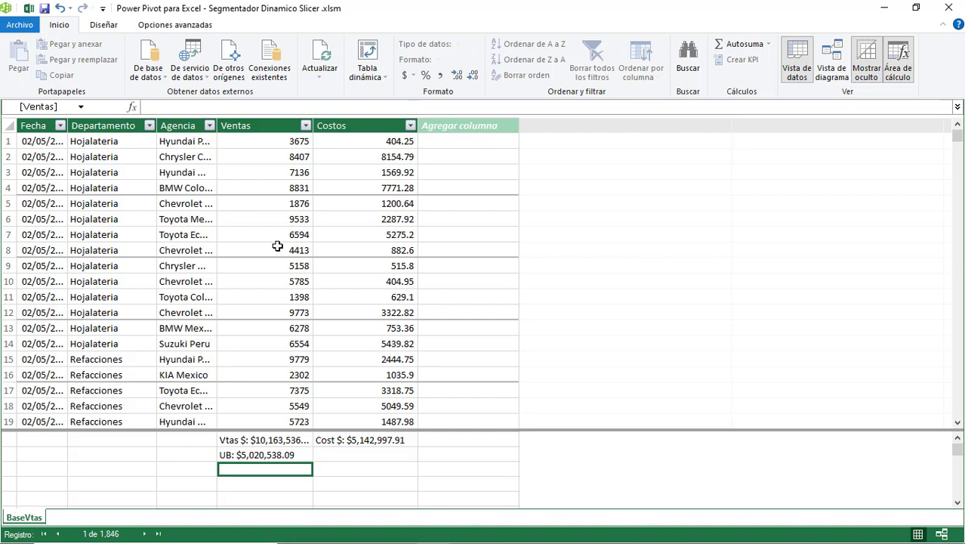
# In the cell below UB, start the formula % UB:=DIVIDE( using autocomplete.
pyautogui.click(271, 458)
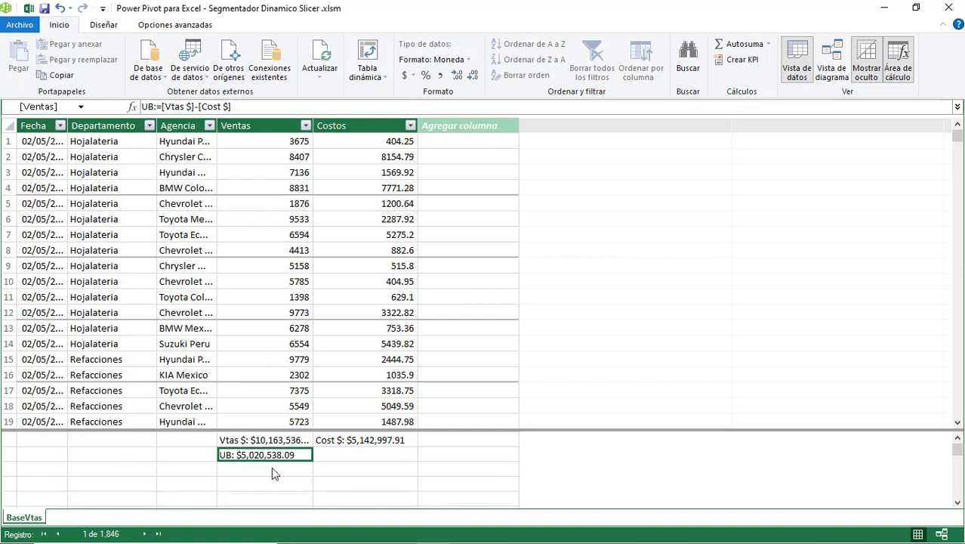
pyautogui.click(272, 468)
pyautogui.write('%')
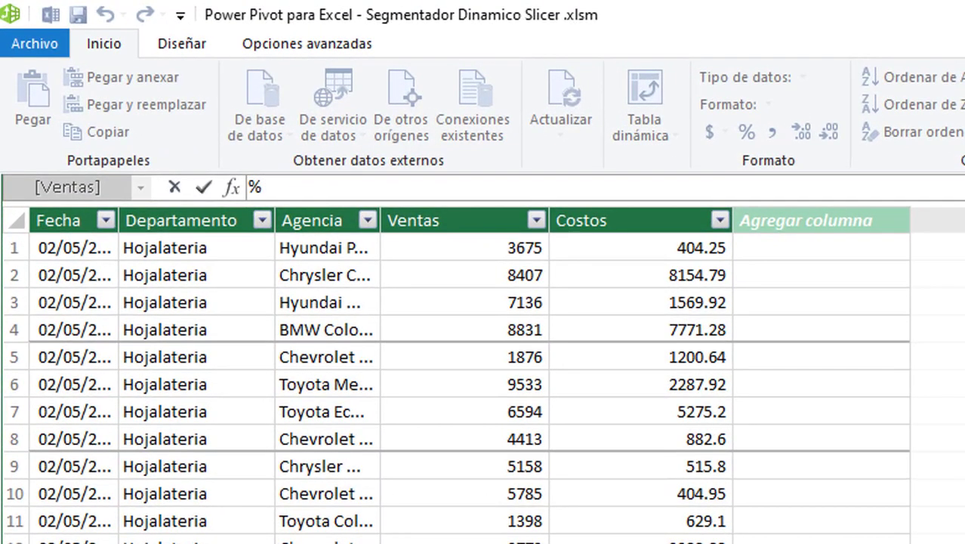
pyautogui.write(' UB')
pyautogui.write(':=')
pyautogui.write('D')
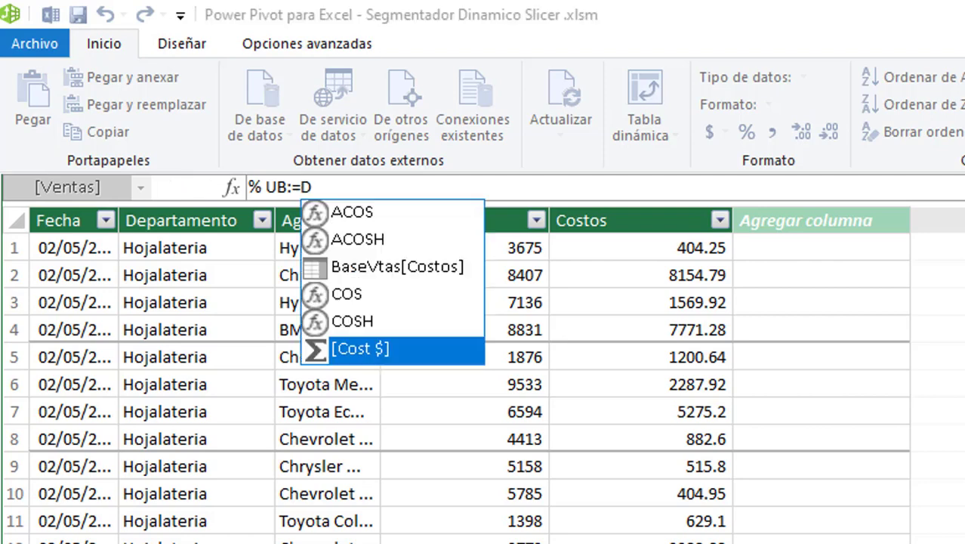
pyautogui.write('I')
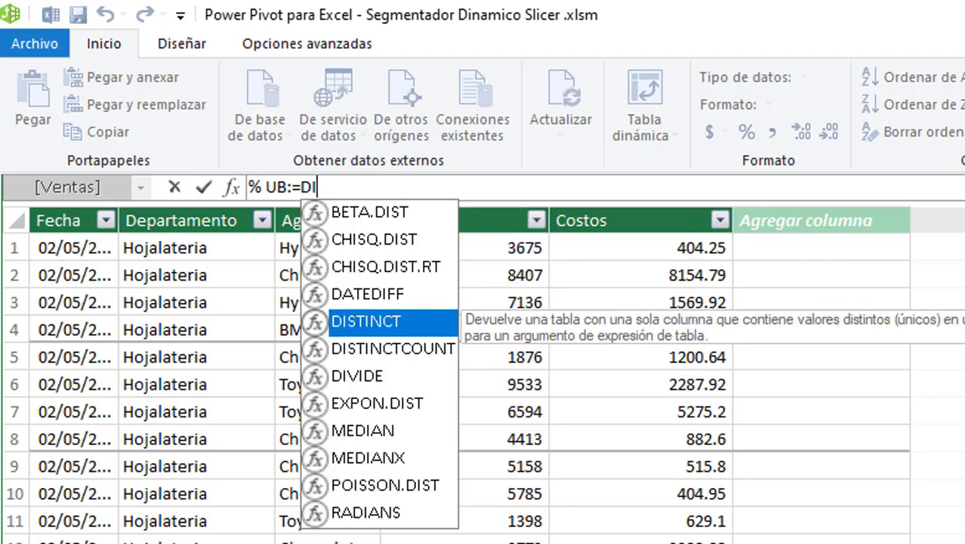
pyautogui.click(366, 380)
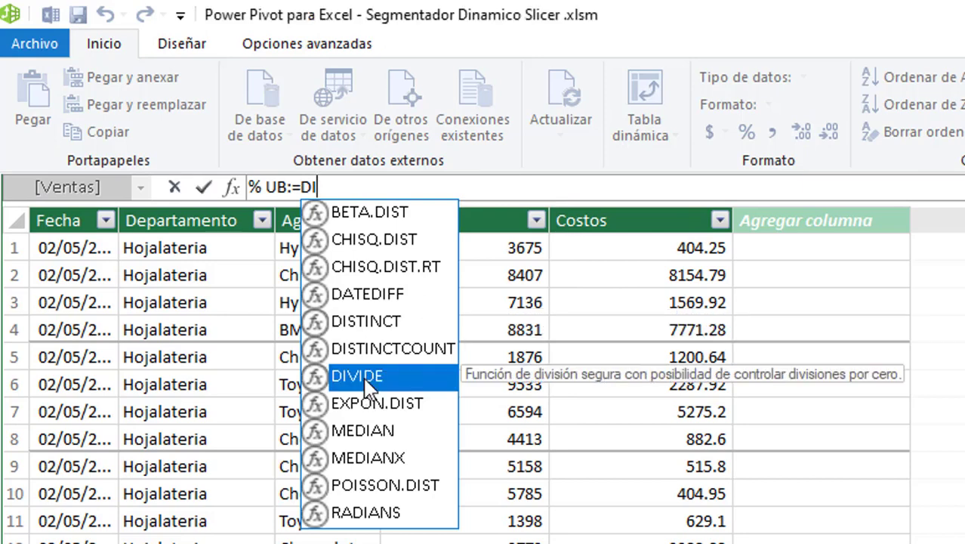
pyautogui.doubleClick(365, 380)
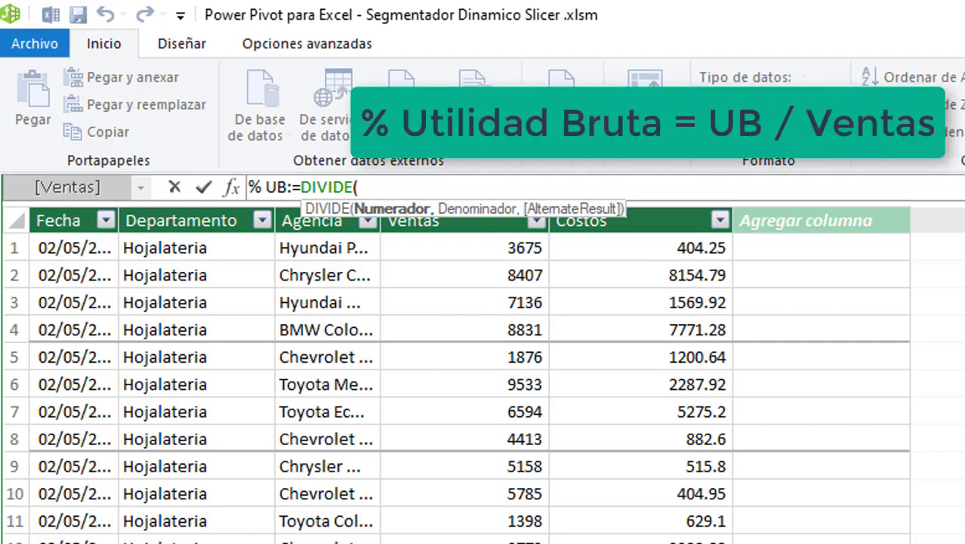
# Complete and commit % UB:=DIVIDE([UB],[Vtas $],0), giving 0.493975530.
pyautogui.write('U')
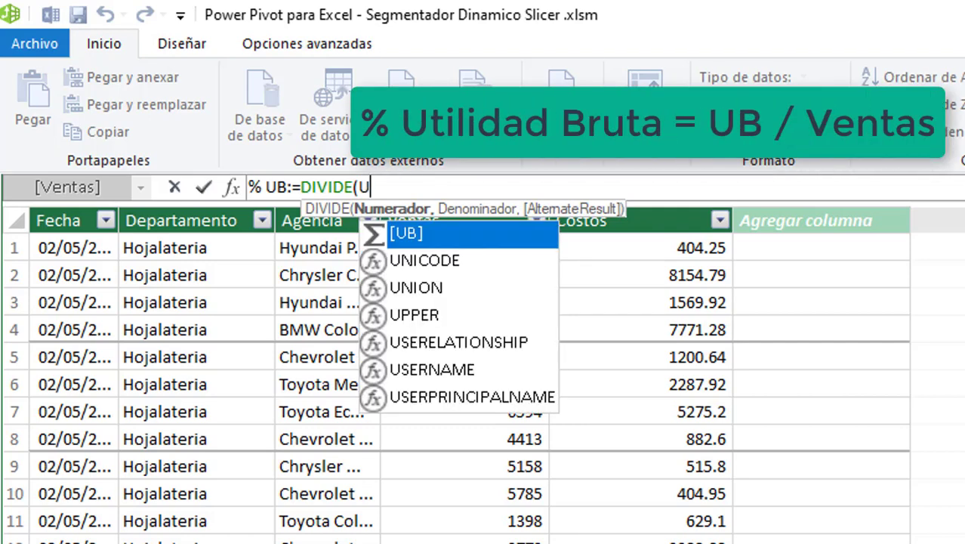
pyautogui.write('B')
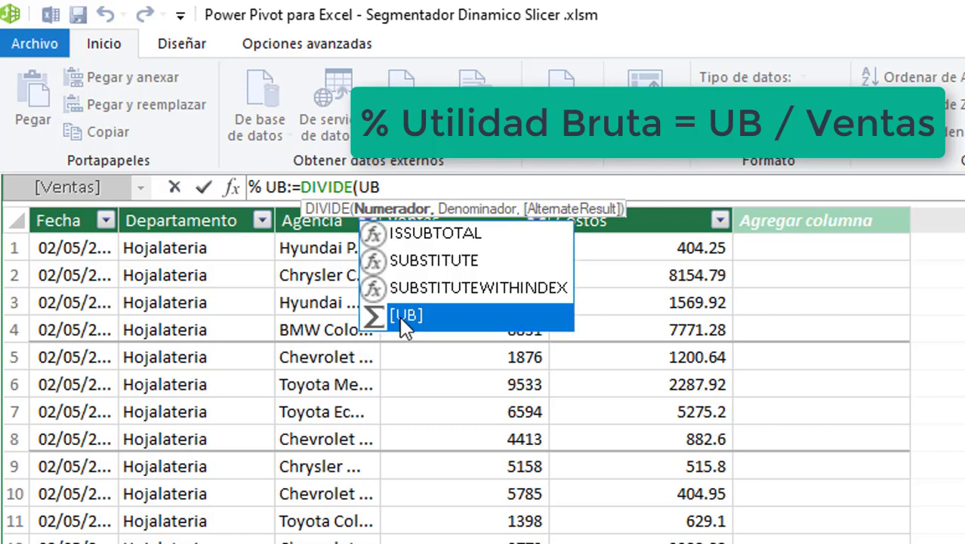
pyautogui.click(399, 315)
pyautogui.doubleClick(399, 316)
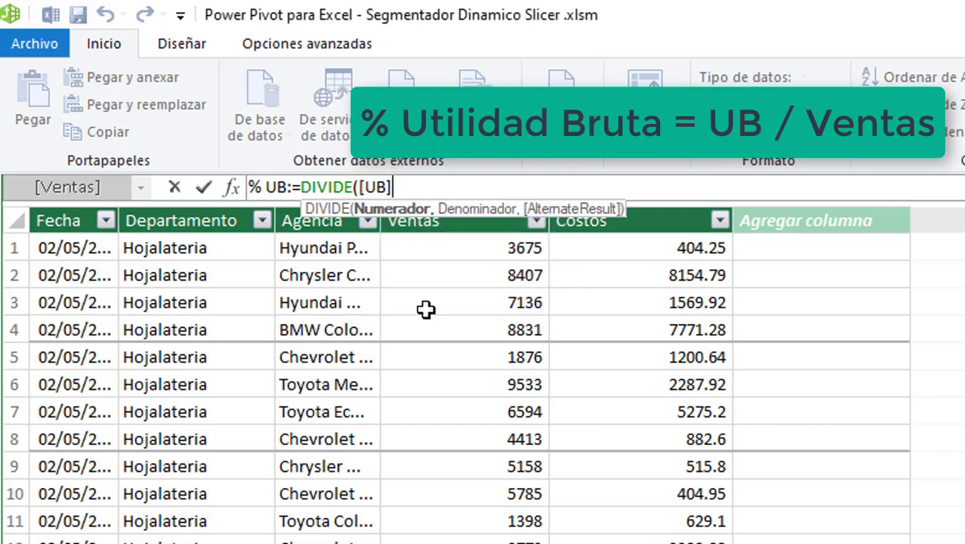
pyautogui.write(',')
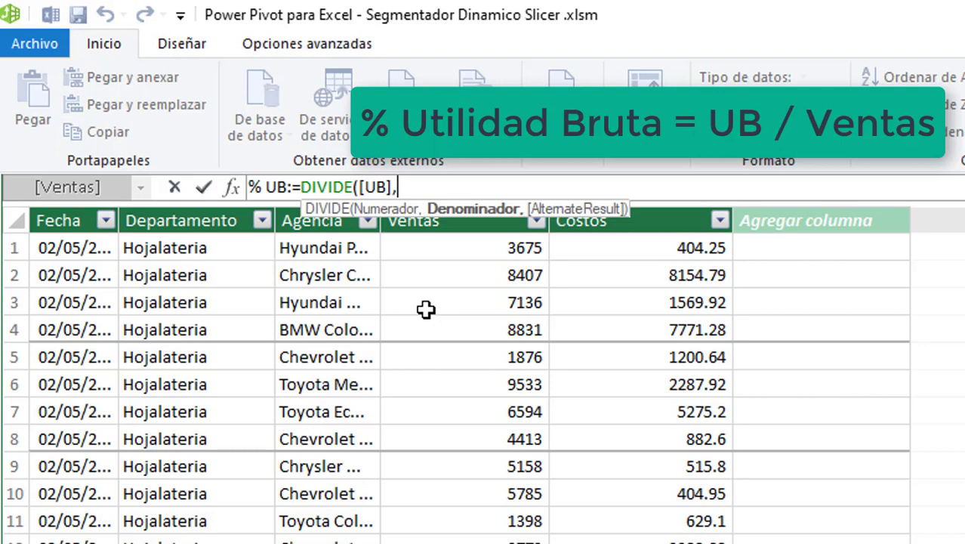
pyautogui.write('VT')
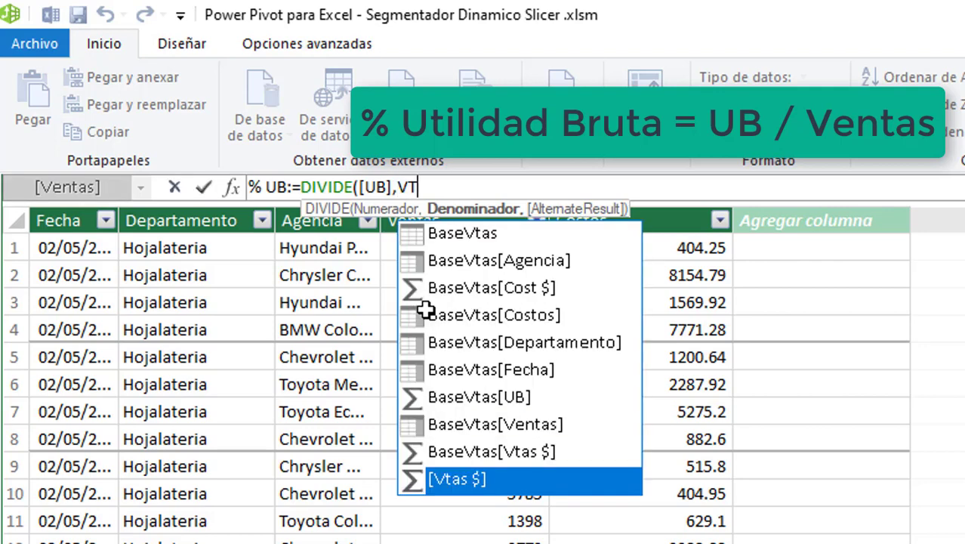
pyautogui.doubleClick(460, 483)
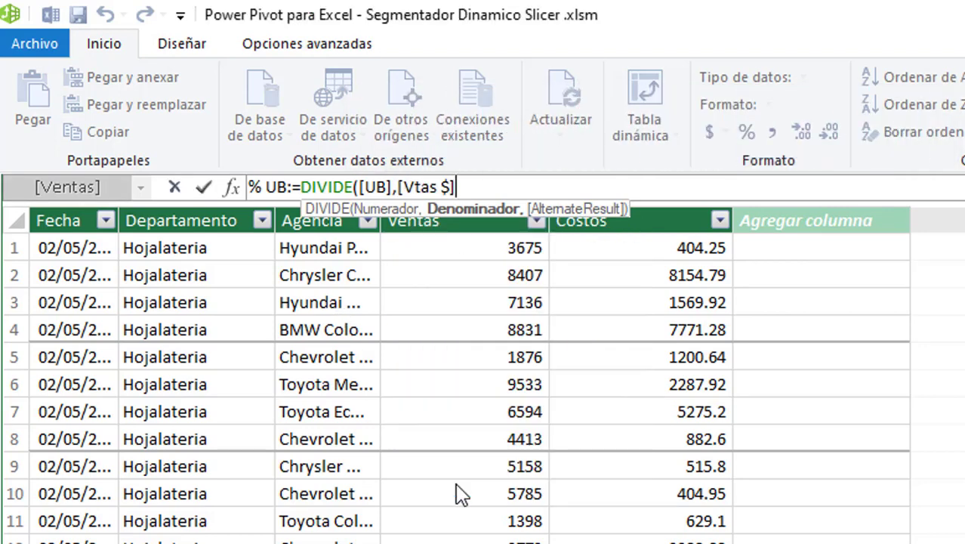
pyautogui.write(',')
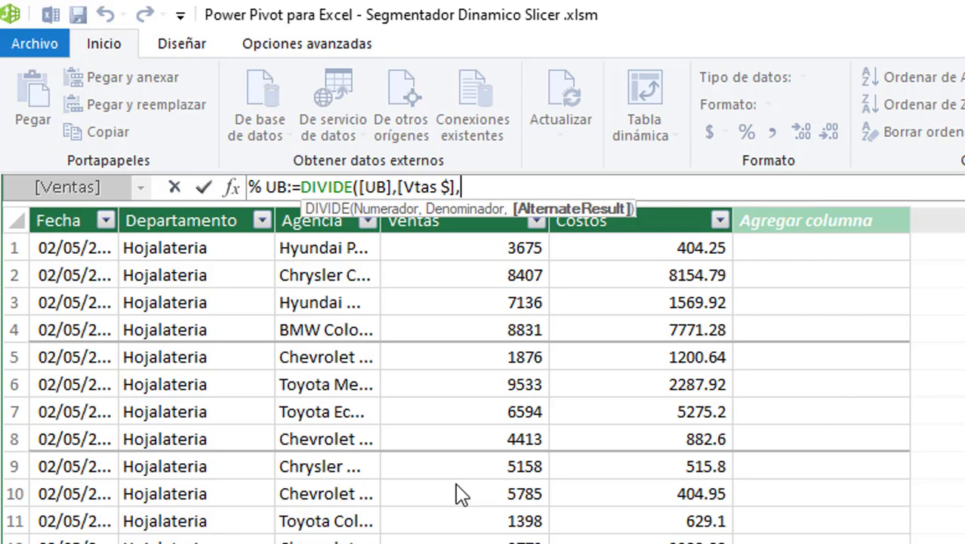
pyautogui.write('0')
pyautogui.write(')')
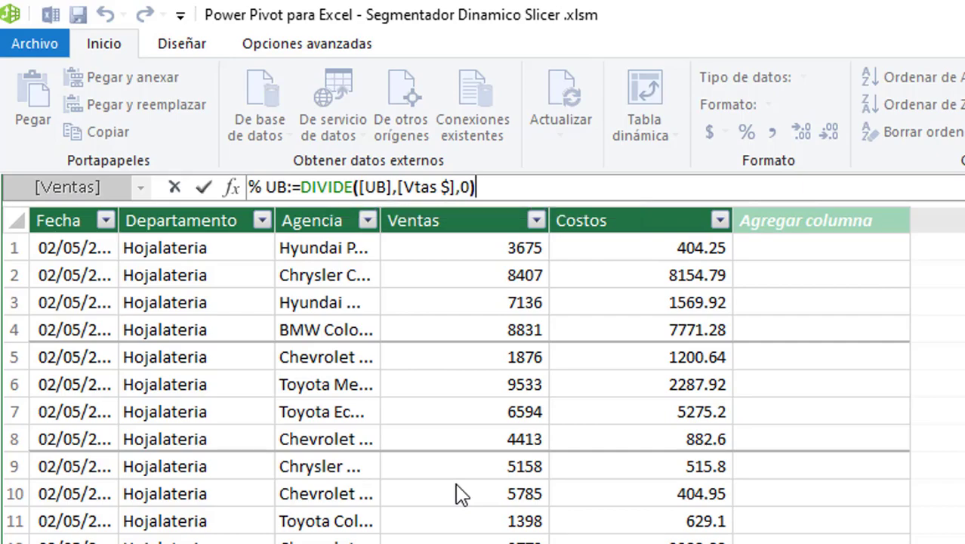
pyautogui.press('Return')
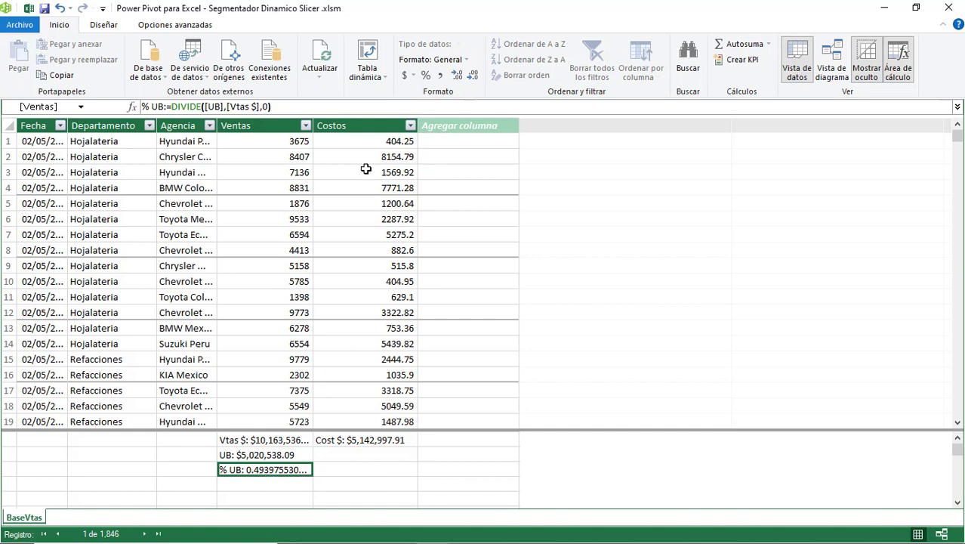
# Format the % UB measure as a percentage so it reads 49.40 %.
pyautogui.click(425, 76)
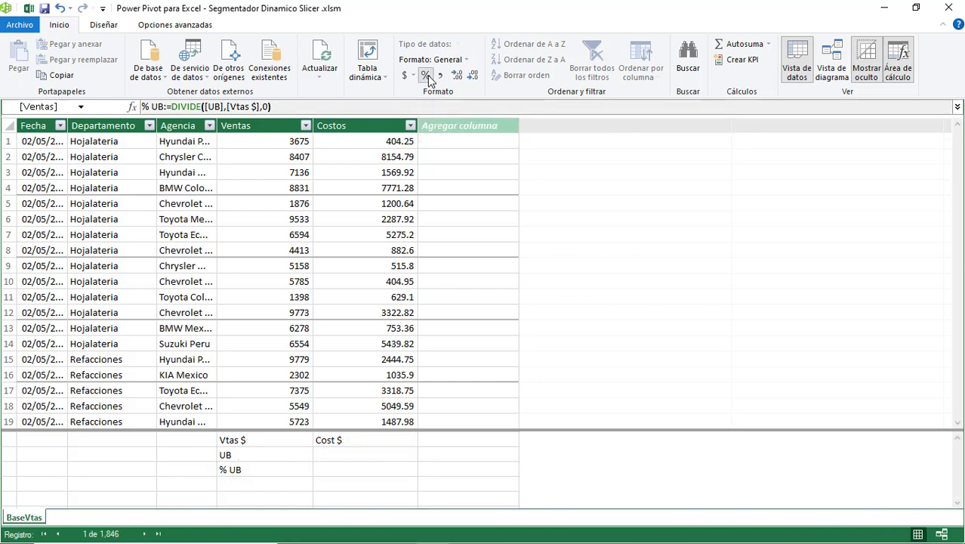
pyautogui.click(254, 441)
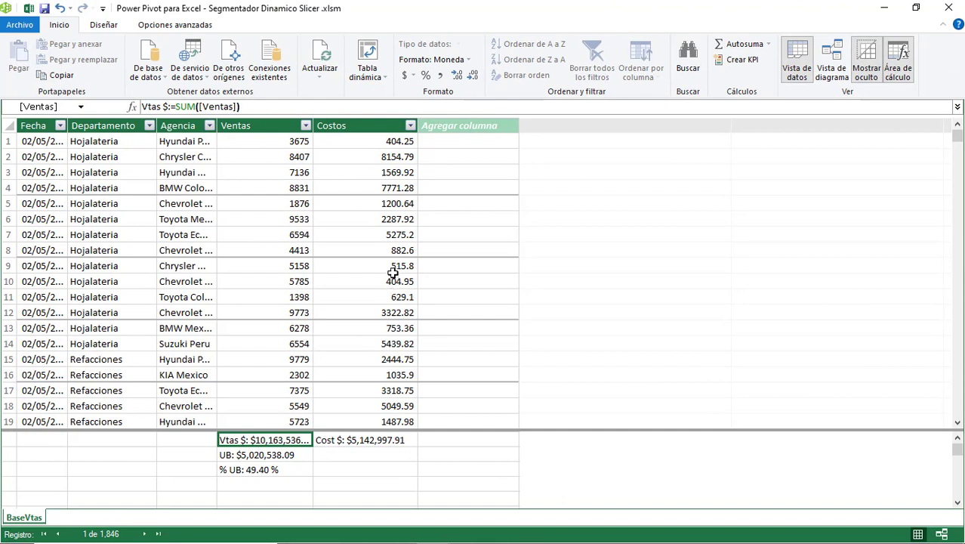
# Leave Power Pivot, look over the BaseVtas data on the Base sheet, then go to the Slicer sheet.
pyautogui.click(884, 10)
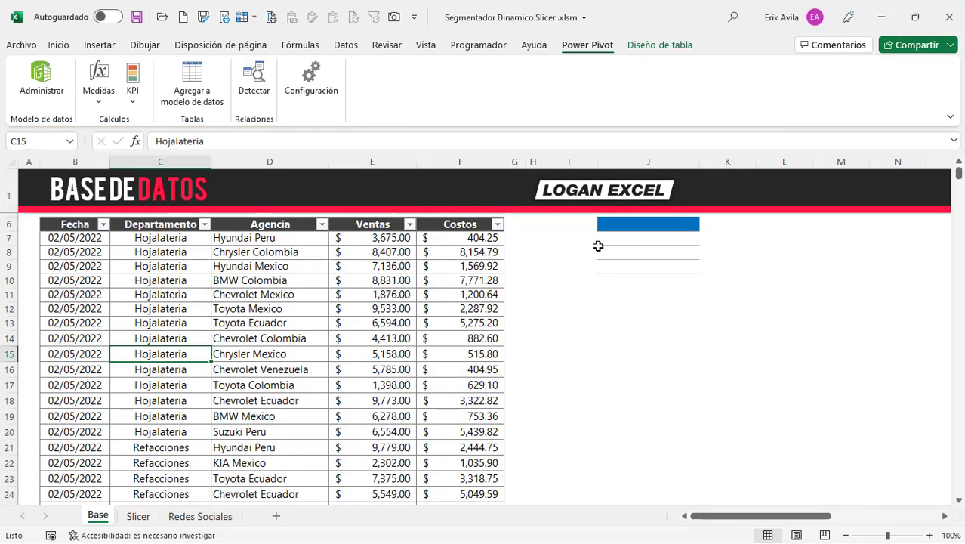
pyautogui.click(449, 334)
pyautogui.scroll(1, 106, 394)
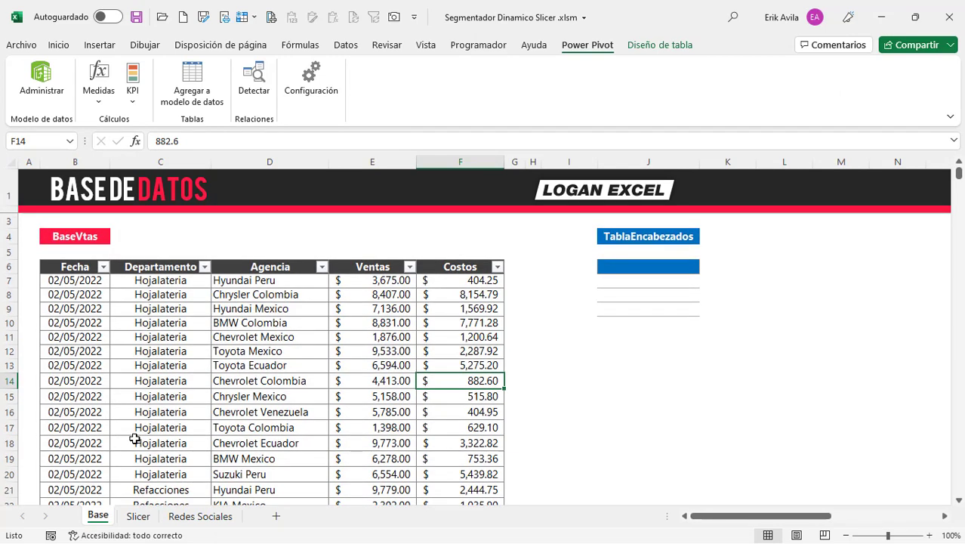
pyautogui.click(134, 326)
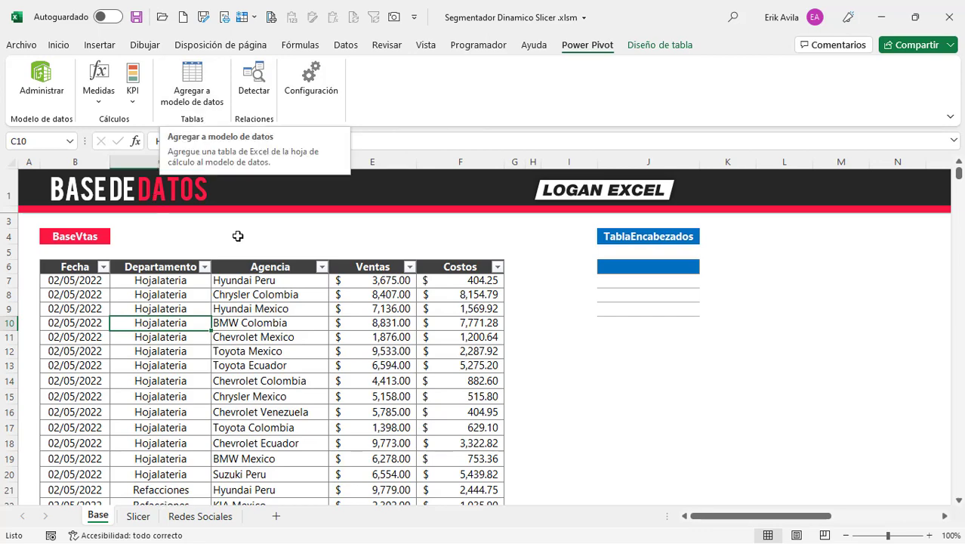
pyautogui.click(147, 516)
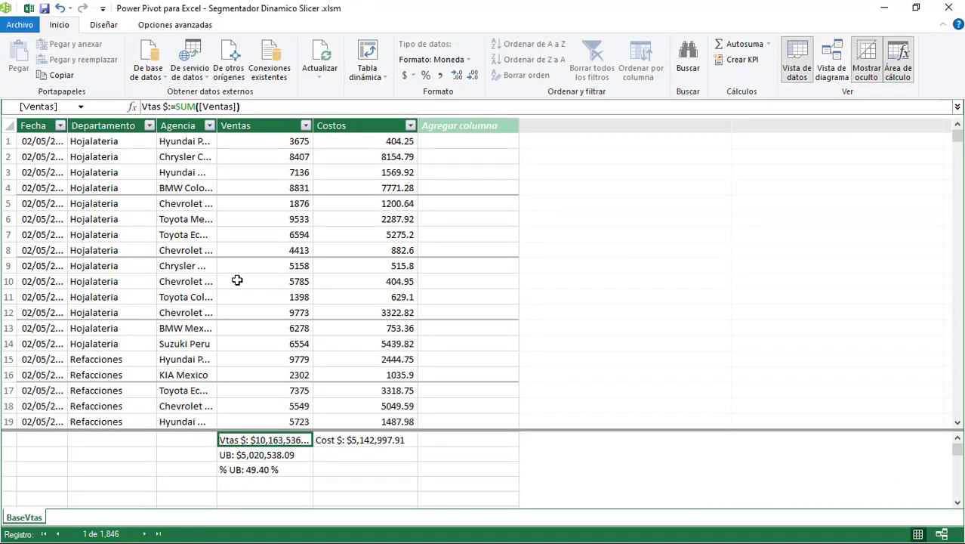
# Insert a pivot table from the data model into the existing sheet at 'Slicer'!$B$5.
pyautogui.click(278, 457)
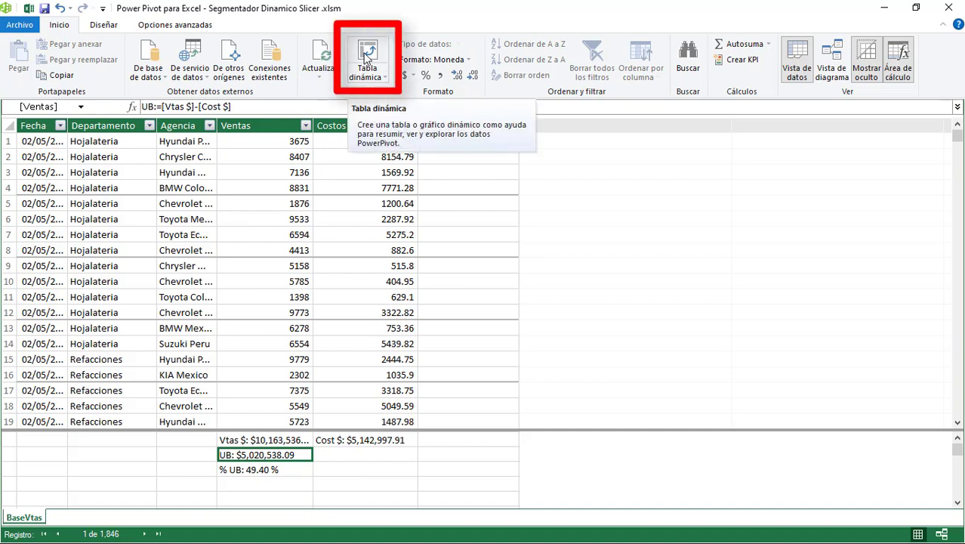
pyautogui.click(366, 57)
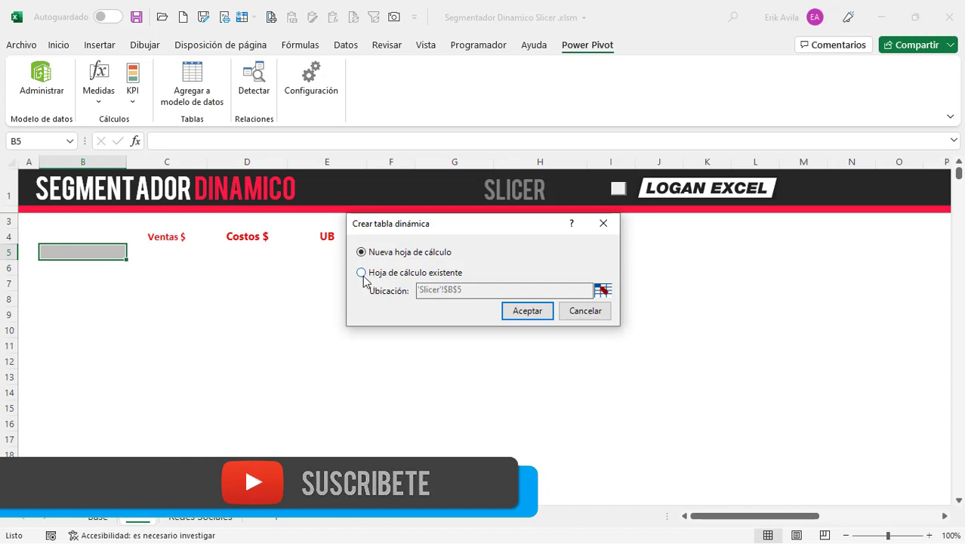
pyautogui.click(361, 273)
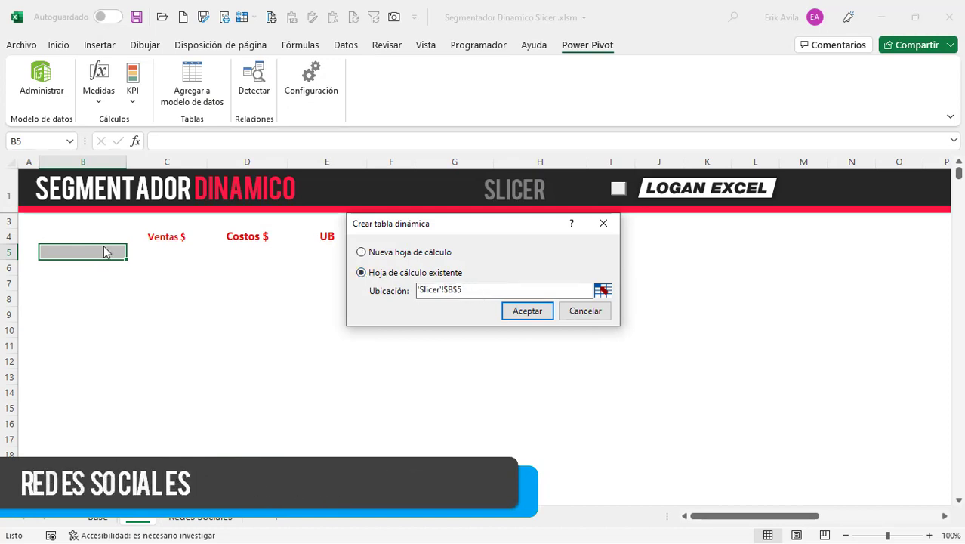
pyautogui.click(525, 317)
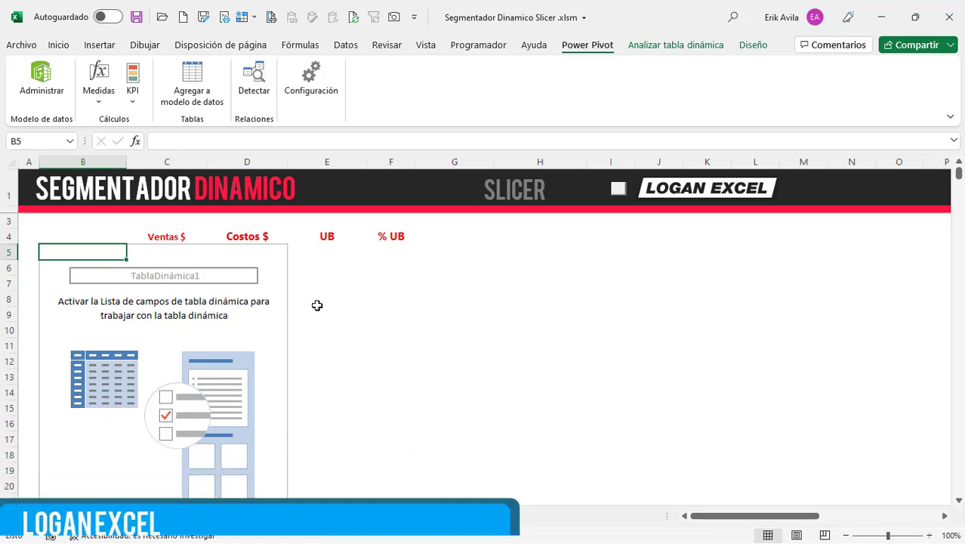
# Show the field list for all tables and put BaseVtas Departamento into the pivot rows.
pyautogui.click(166, 315)
pyautogui.click(676, 45)
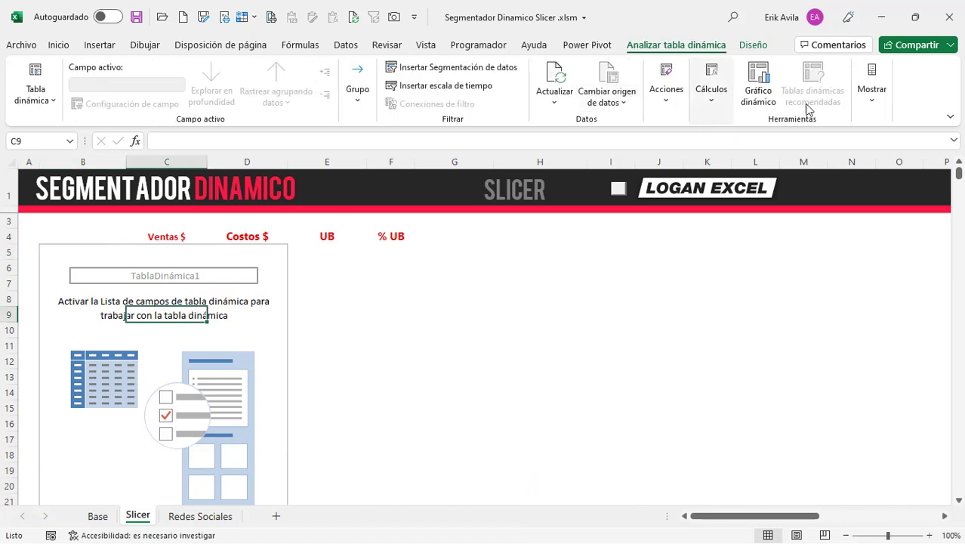
pyautogui.click(871, 83)
pyautogui.click(856, 164)
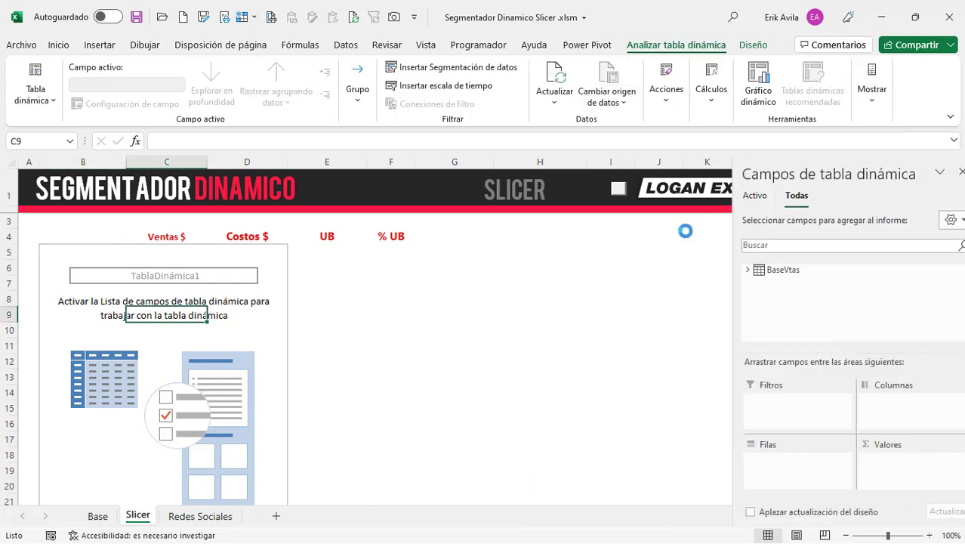
pyautogui.click(783, 197)
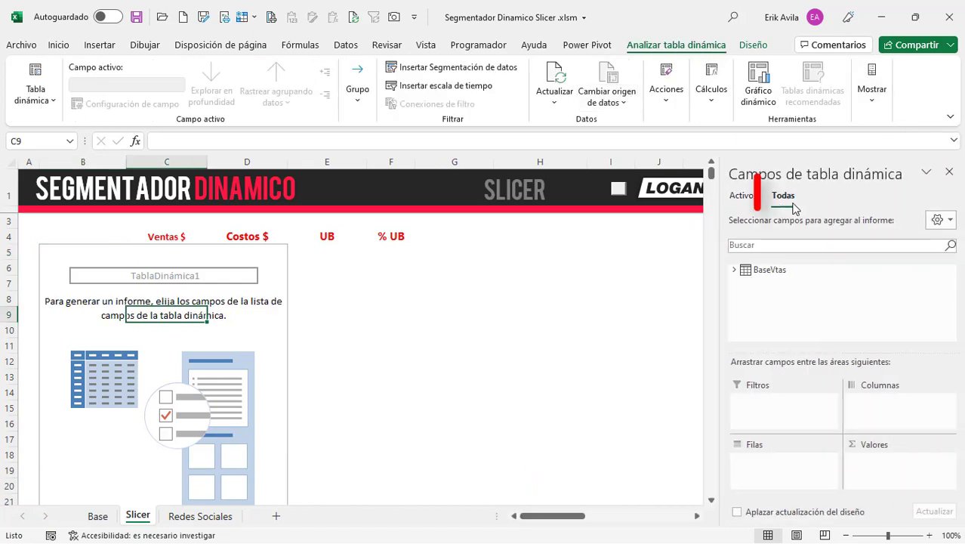
pyautogui.click(733, 269)
pyautogui.scroll(-5, 748, 302)
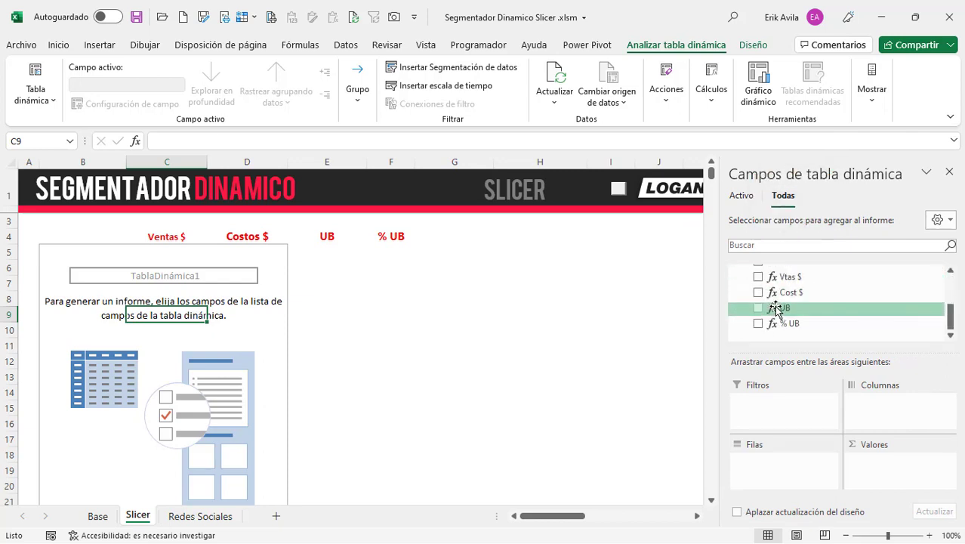
pyautogui.scroll(3, 785, 302)
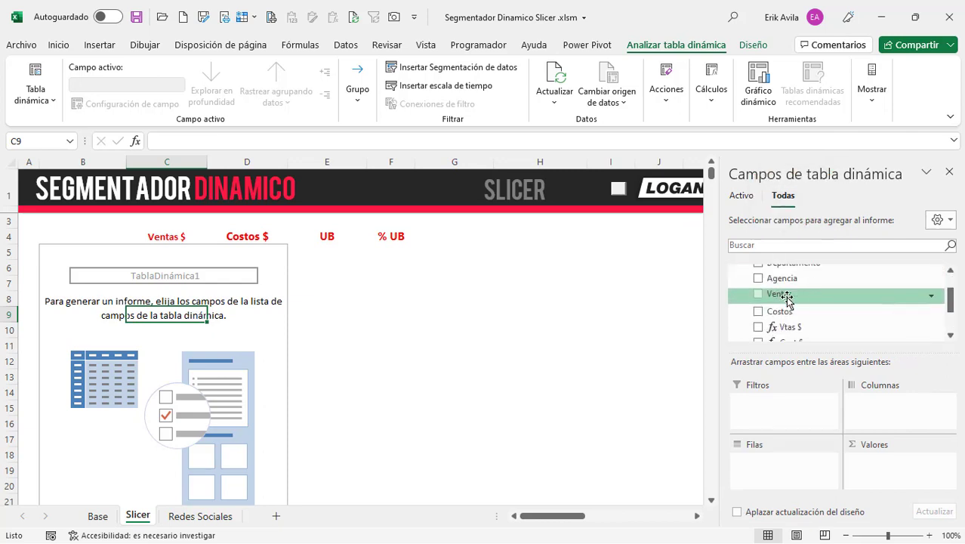
pyautogui.scroll(1, 785, 298)
pyautogui.scroll(-1, 789, 302)
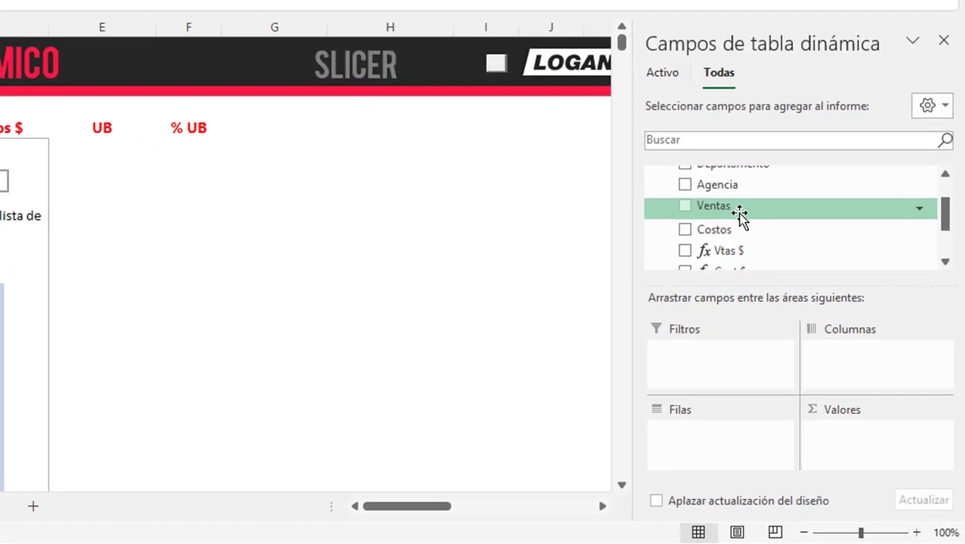
pyautogui.scroll(-2, 795, 302)
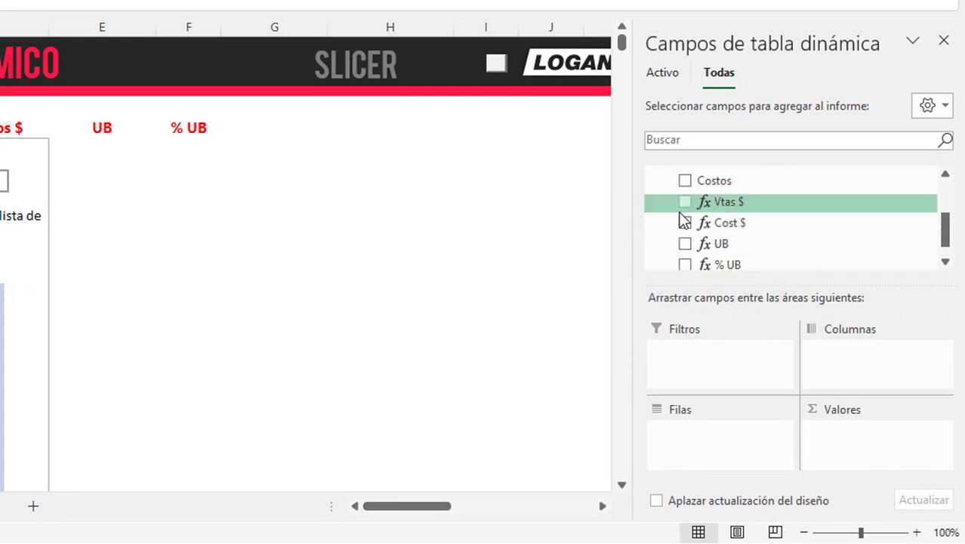
pyautogui.scroll(1, 683, 219)
pyautogui.scroll(1, 683, 219)
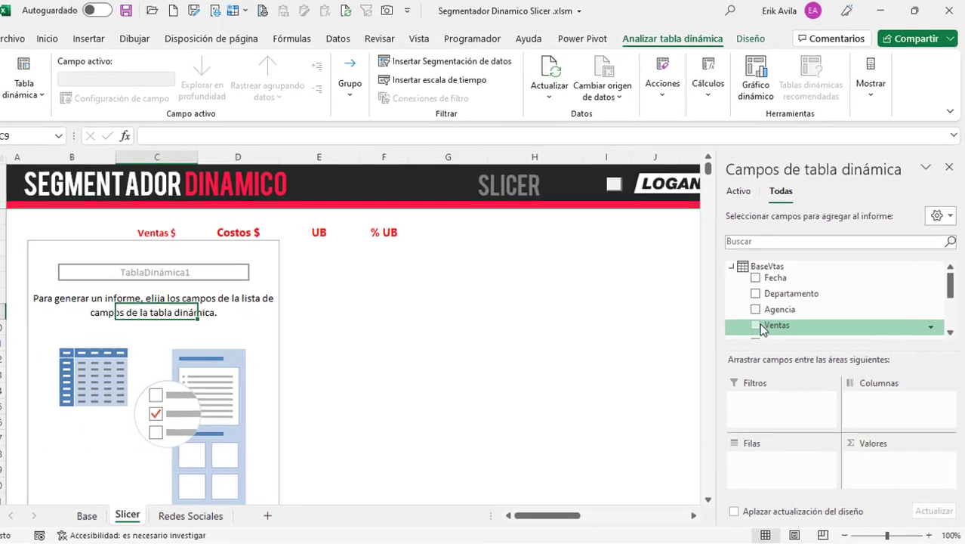
pyautogui.moveTo(785, 302); pyautogui.dragTo(778, 460)
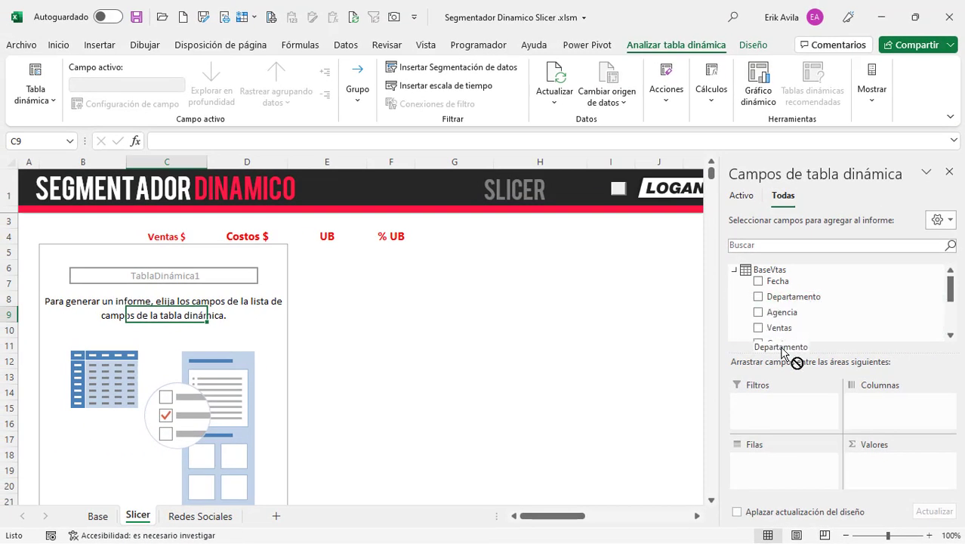
# Apply a grey pivot table style and show the report in tabular format.
pyautogui.click(107, 285)
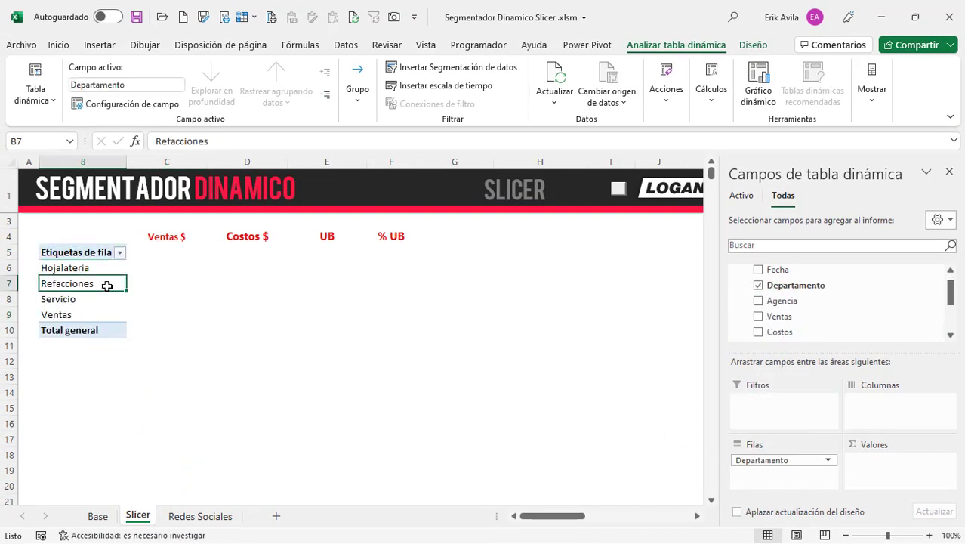
pyautogui.click(752, 44)
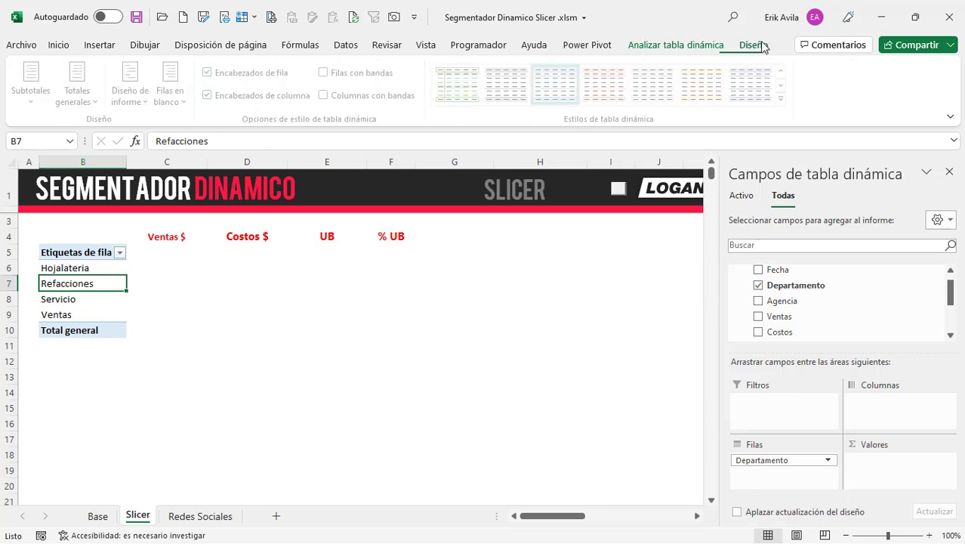
pyautogui.click(784, 98)
pyautogui.click(606, 226)
pyautogui.click(148, 98)
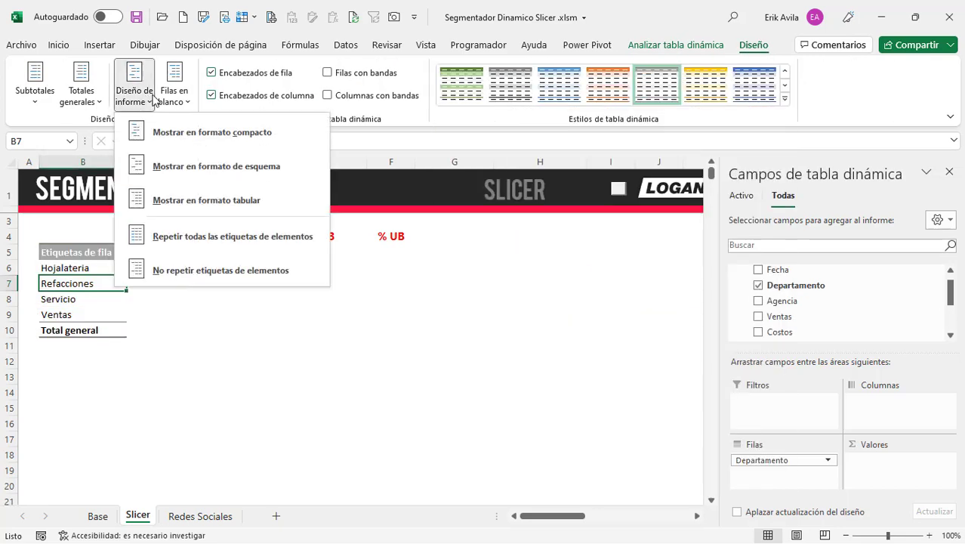
pyautogui.click(200, 200)
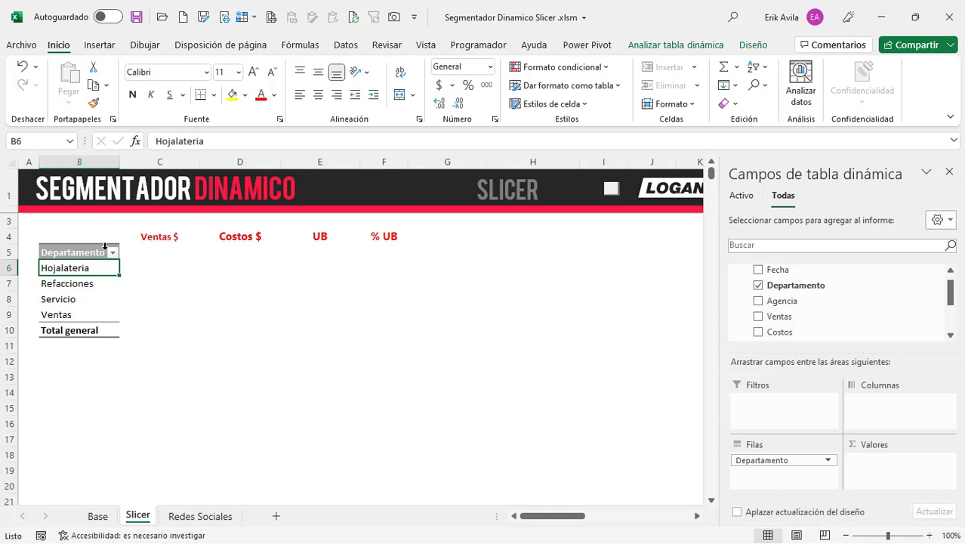
# Add Vtas $, Cost $, UB and % UB to Values, then select headers C5:F5.
pyautogui.scroll(-5, 831, 302)
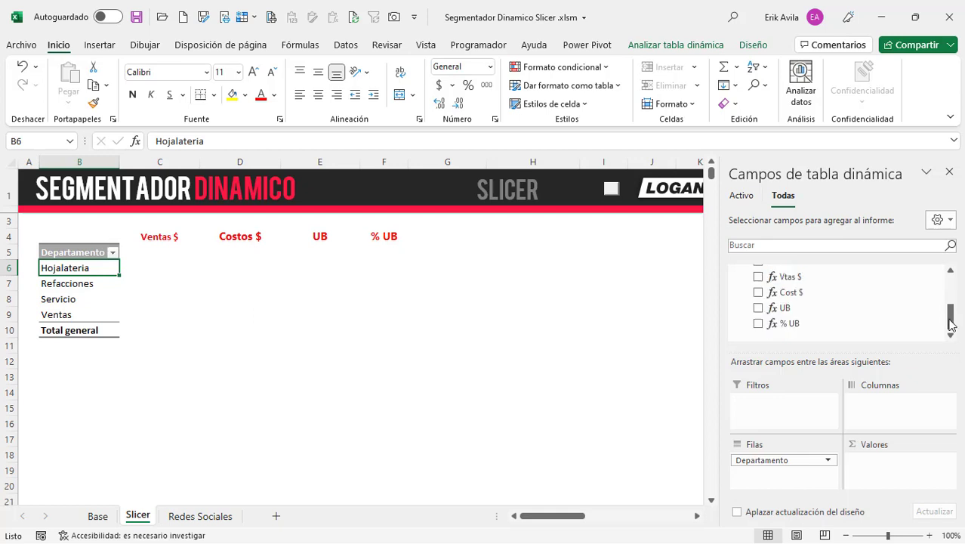
pyautogui.moveTo(782, 279); pyautogui.dragTo(884, 465)
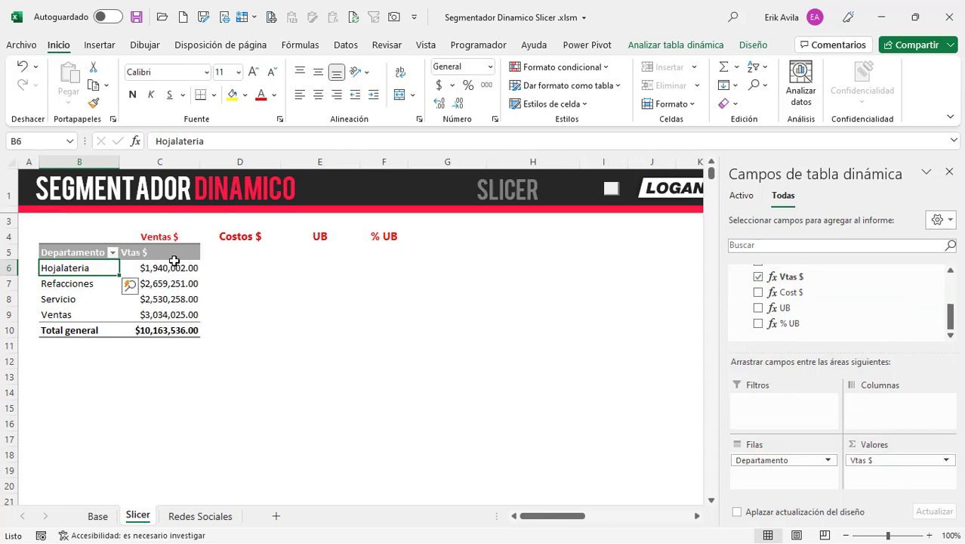
pyautogui.click(174, 257)
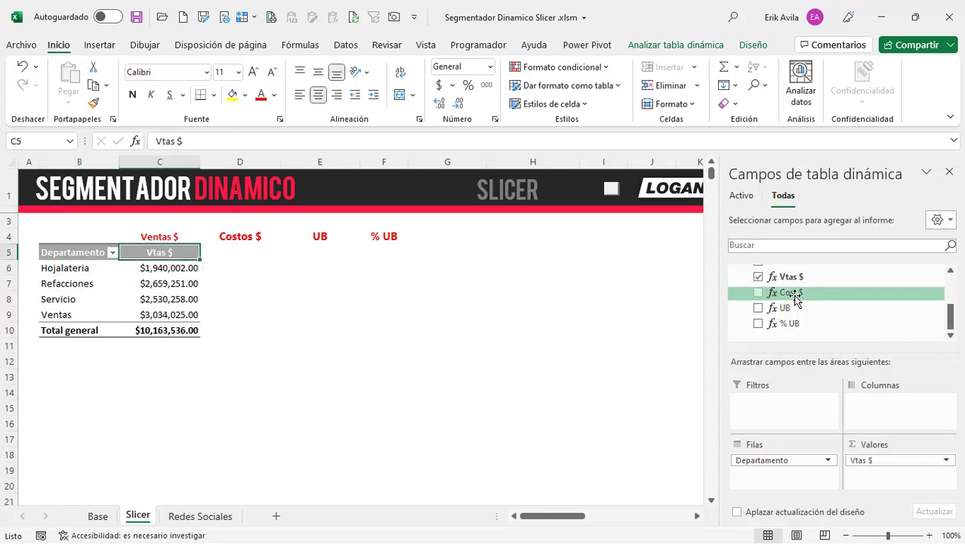
pyautogui.moveTo(791, 292); pyautogui.dragTo(899, 474)
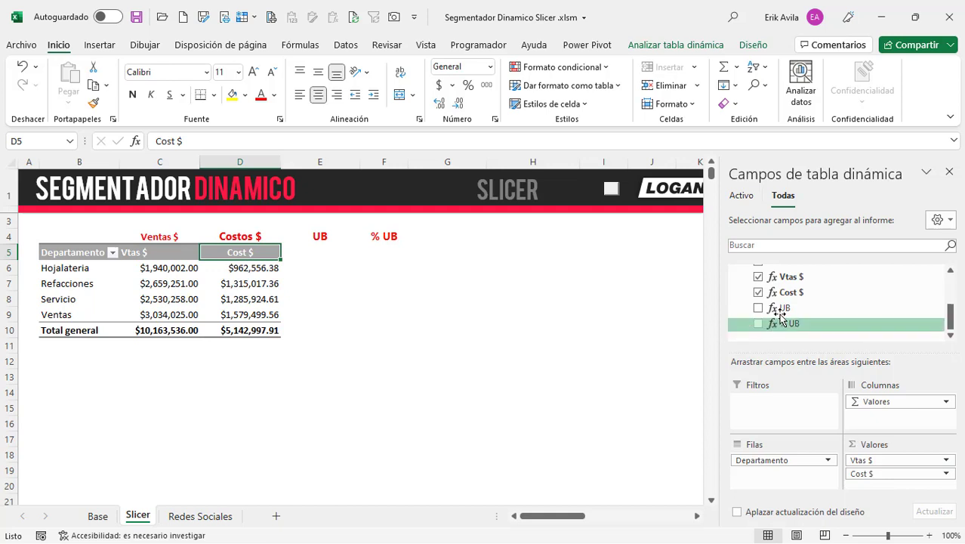
pyautogui.moveTo(784, 307); pyautogui.dragTo(885, 477)
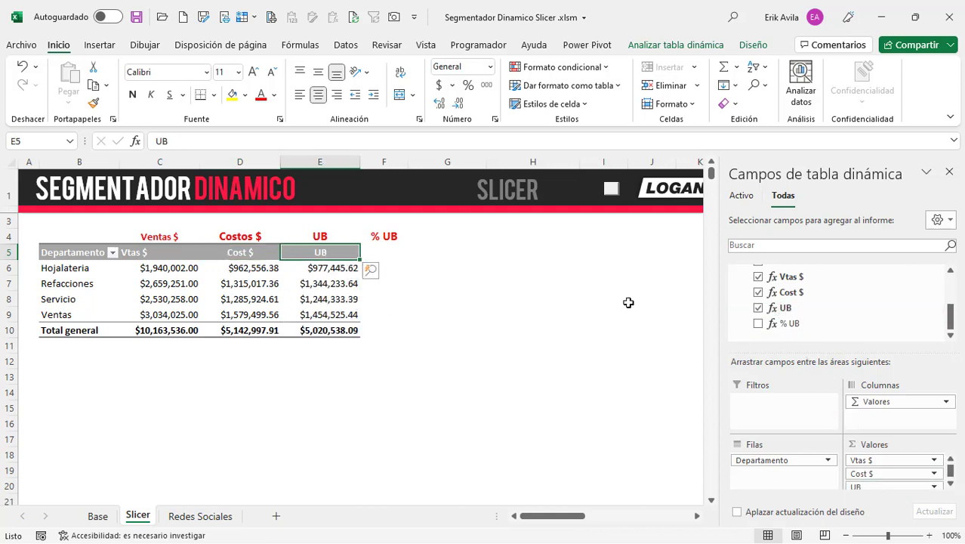
pyautogui.moveTo(787, 324); pyautogui.dragTo(893, 487)
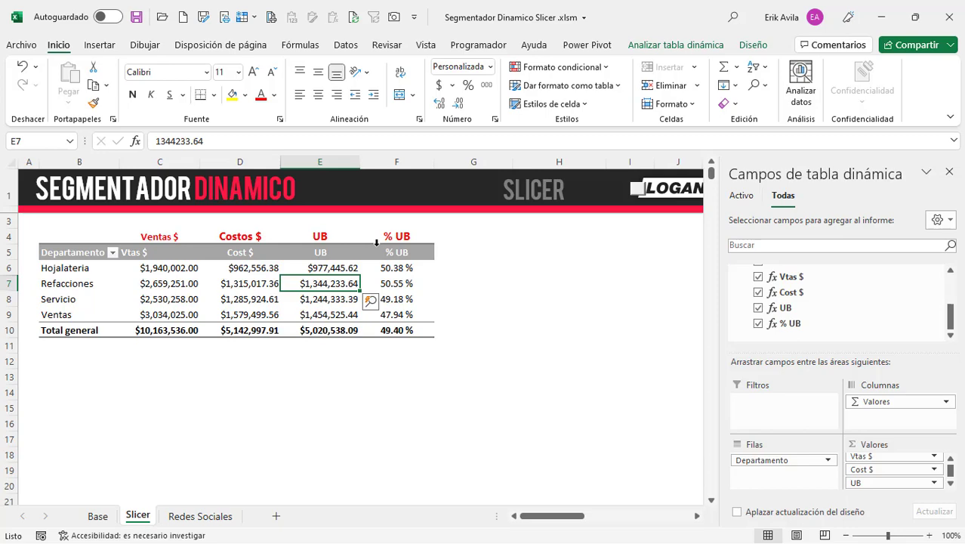
pyautogui.click(151, 252)
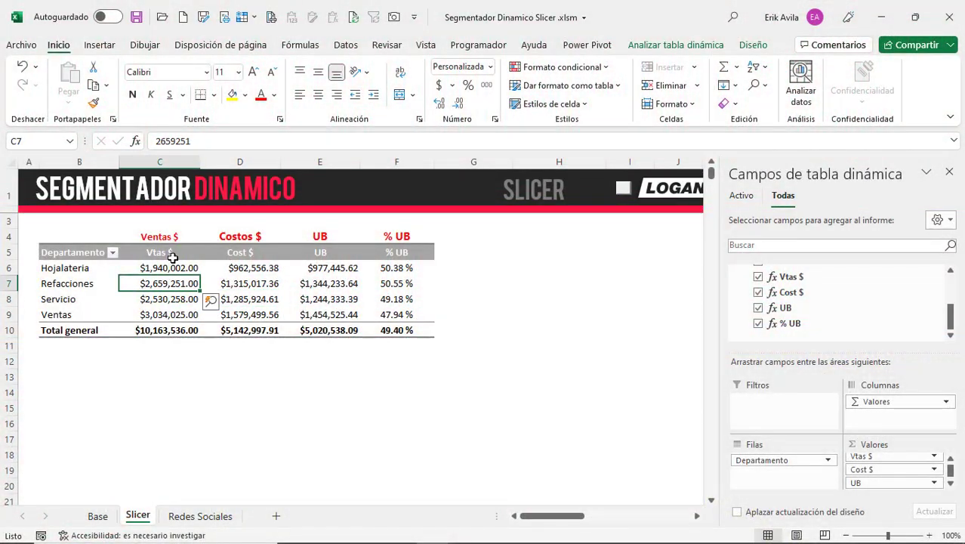
pyautogui.click(172, 254)
pyautogui.moveTo(172, 254); pyautogui.dragTo(413, 258)
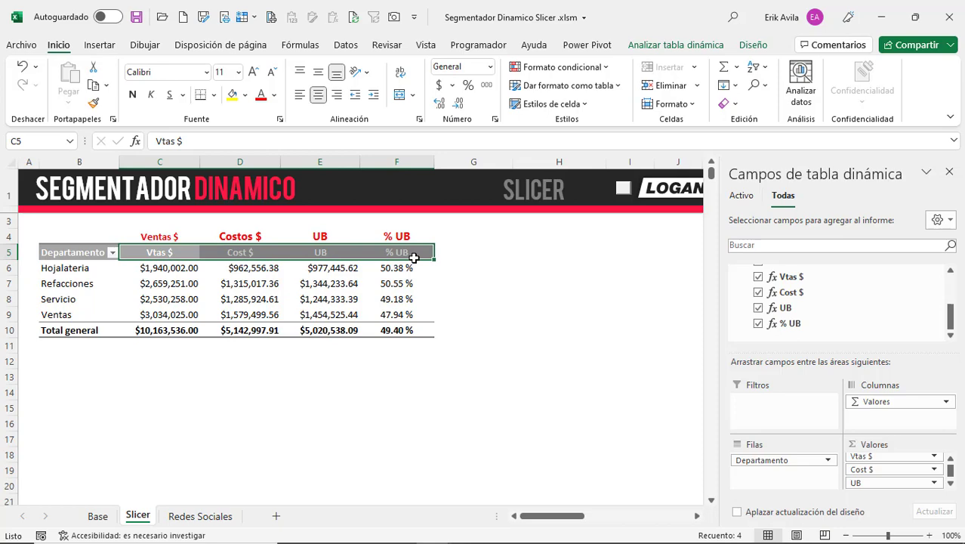
# Copy the four value headers and paste them transposed as a column on the Base sheet.
pyautogui.hotkey('ctrl', 'c')
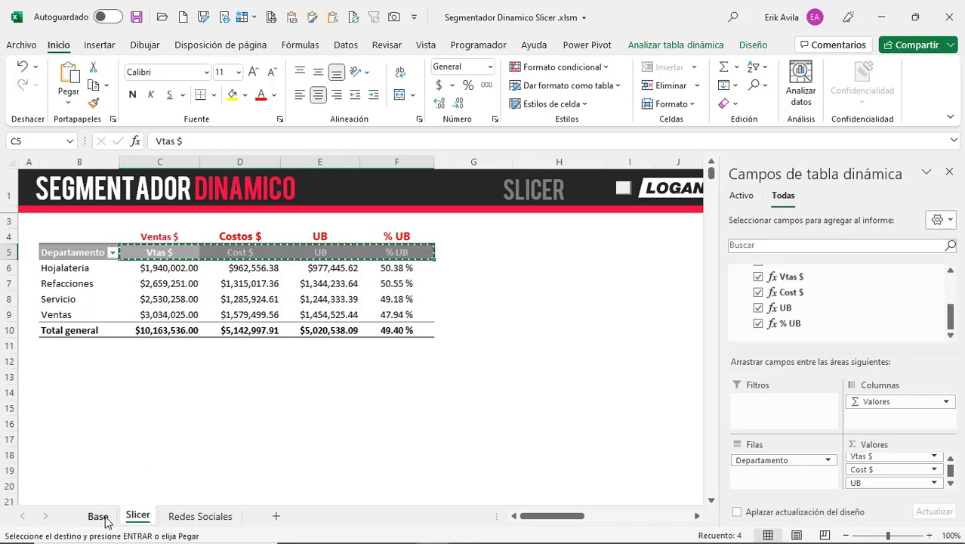
pyautogui.click(98, 516)
pyautogui.click(531, 297)
pyautogui.click(453, 308)
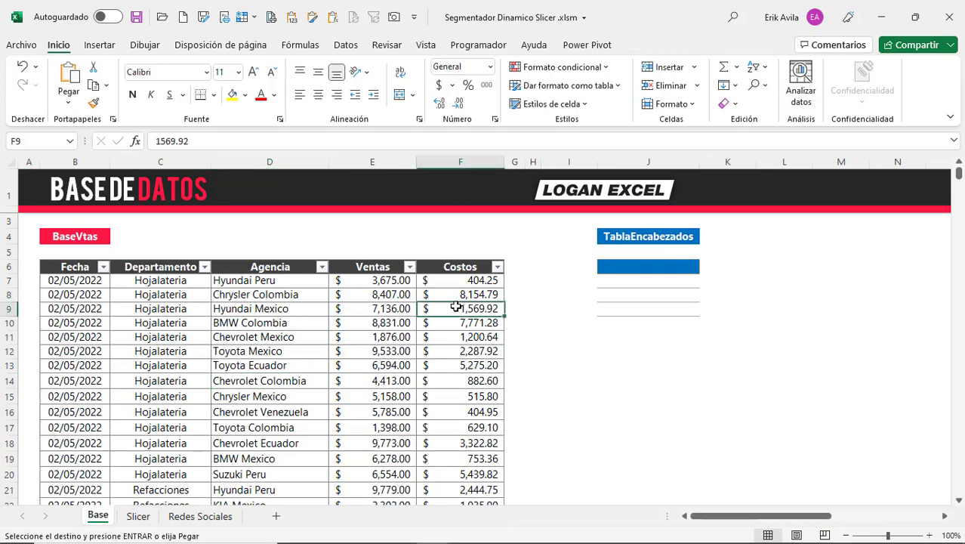
pyautogui.click(602, 268)
pyautogui.click(639, 293)
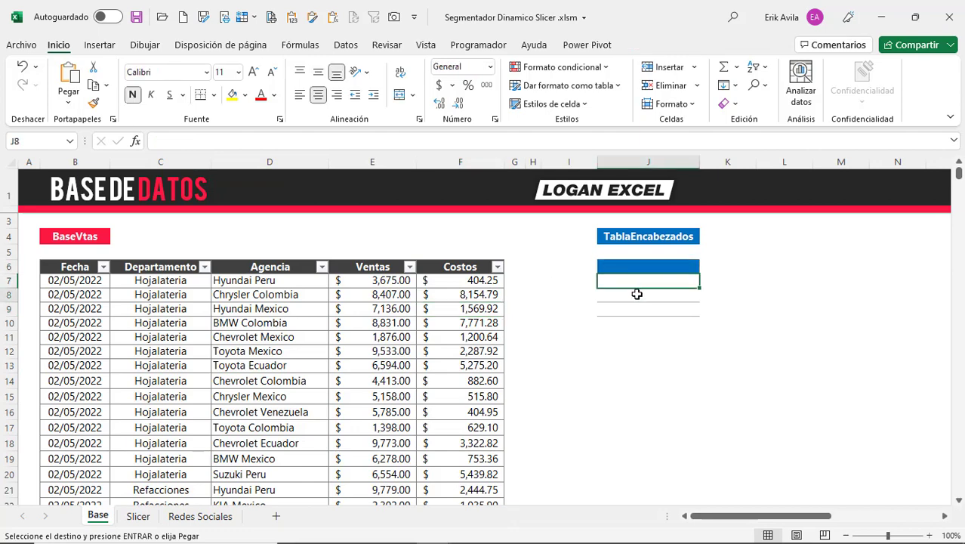
pyautogui.rightClick(638, 280)
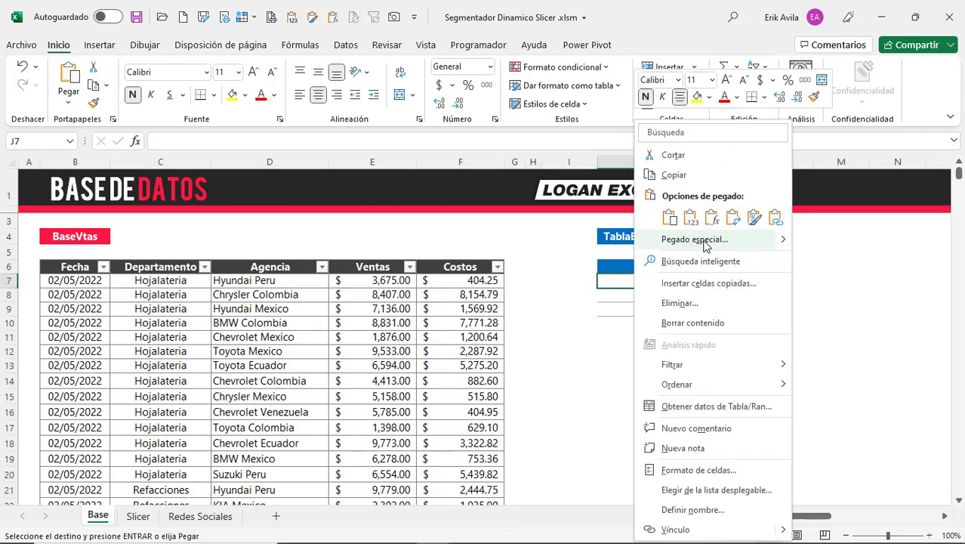
pyautogui.click(703, 241)
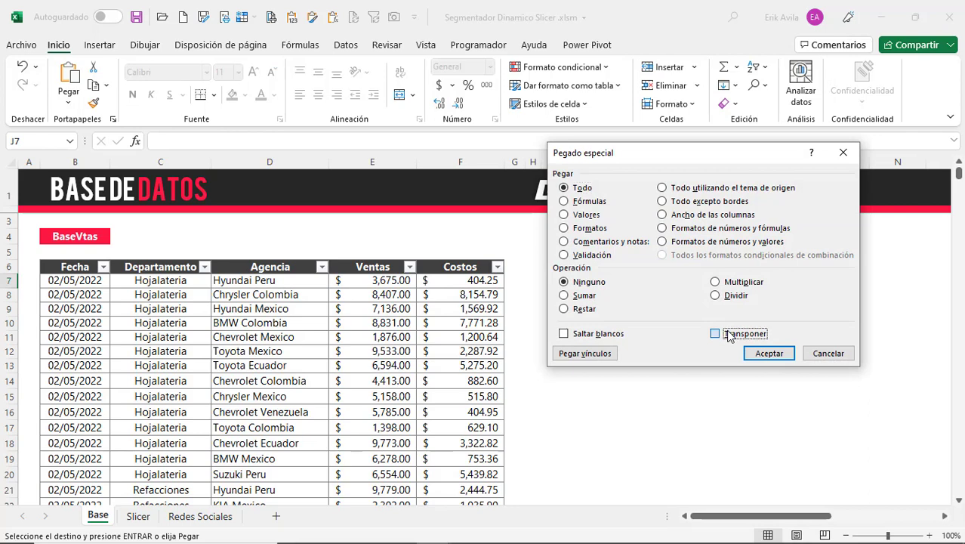
pyautogui.click(715, 333)
pyautogui.click(585, 214)
pyautogui.click(773, 355)
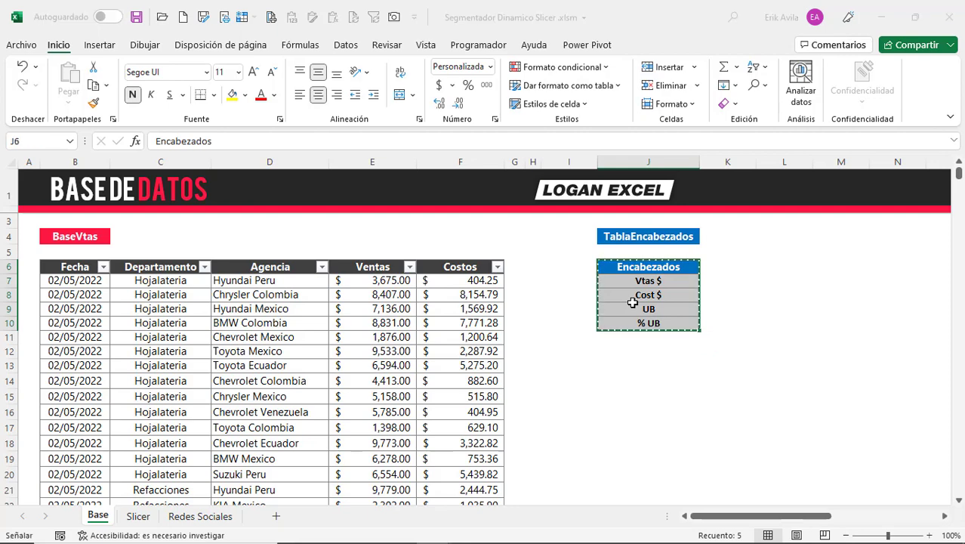
# Turn the header list into a table named TablaEncabezados.
pyautogui.hotkey('ctrl', 't')
pyautogui.click(324, 347)
pyautogui.click(616, 240)
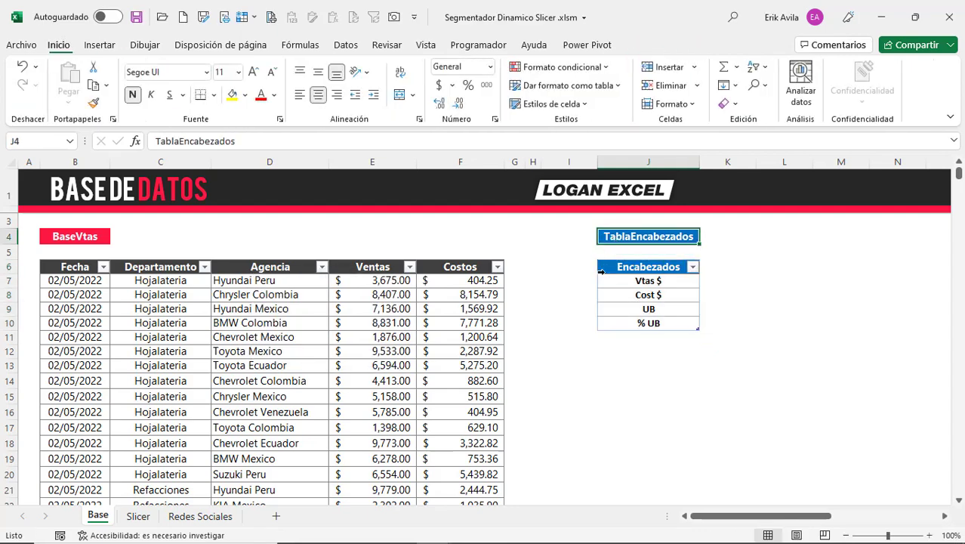
pyautogui.hotkey('ctrl', 'c')
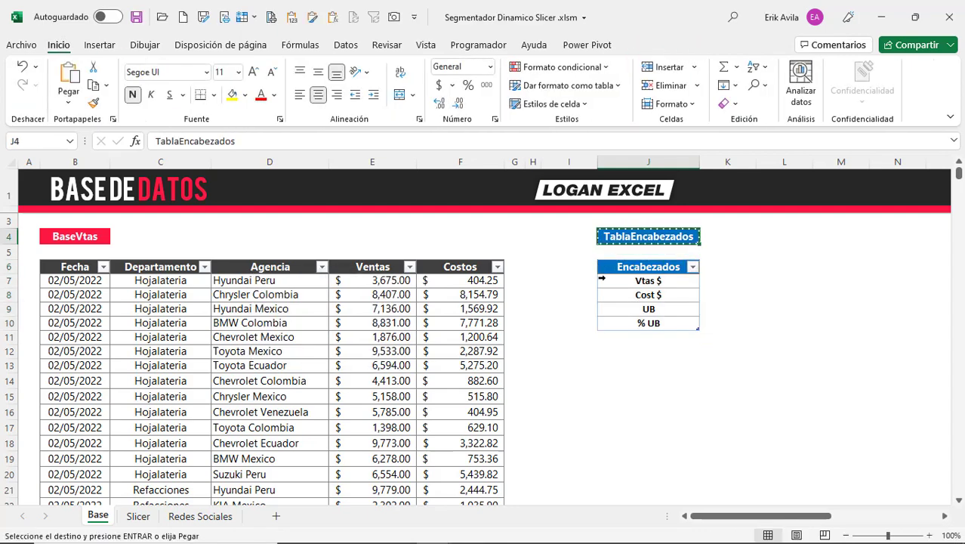
pyautogui.click(665, 296)
pyautogui.click(470, 321)
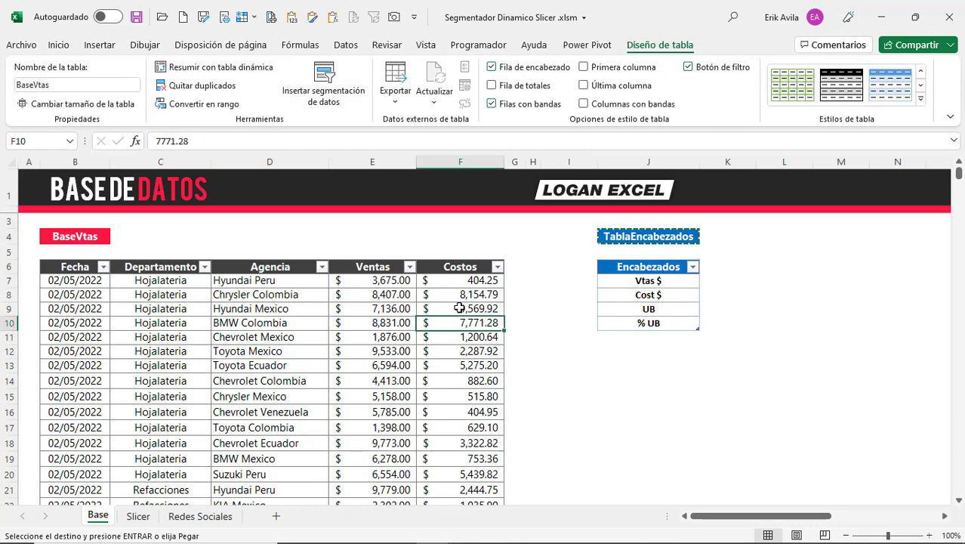
pyautogui.click(474, 296)
pyautogui.click(626, 293)
pyautogui.press('Escape')
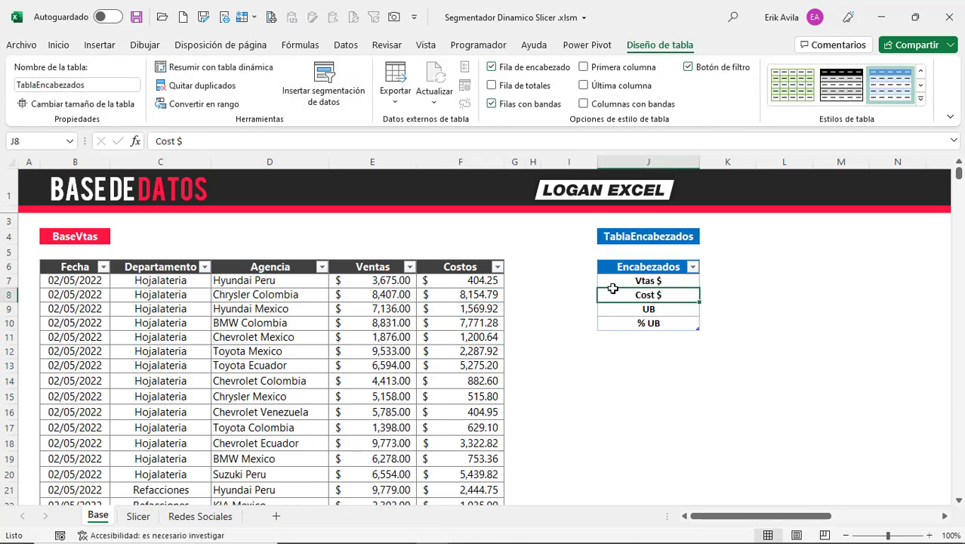
# Add the TablaEncabezados table to the Power Pivot data model.
pyautogui.click(587, 47)
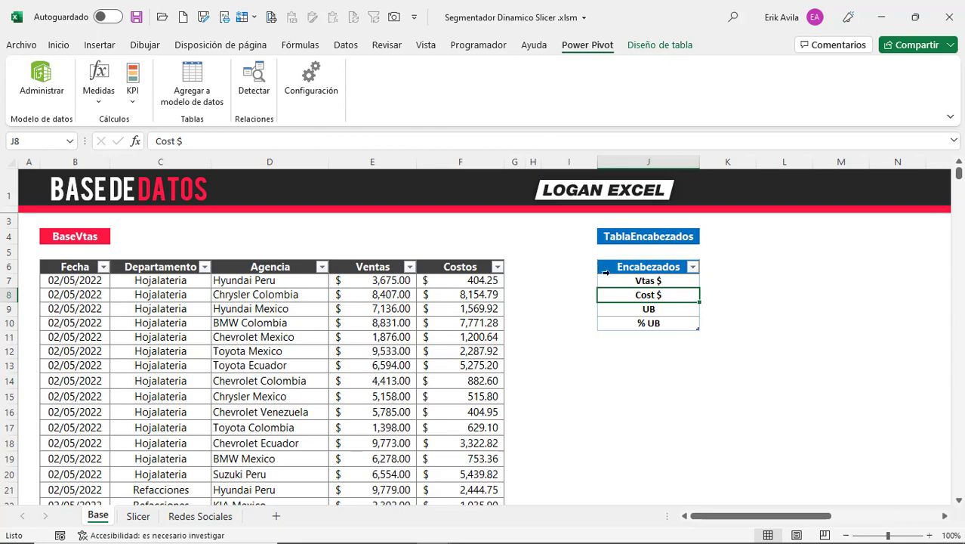
pyautogui.click(638, 280)
pyautogui.click(192, 83)
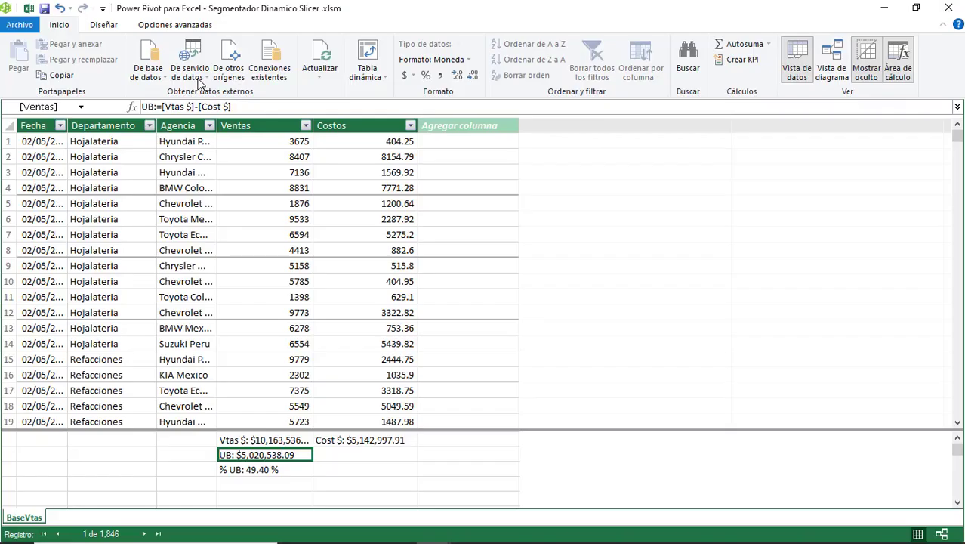
pyautogui.click(23, 518)
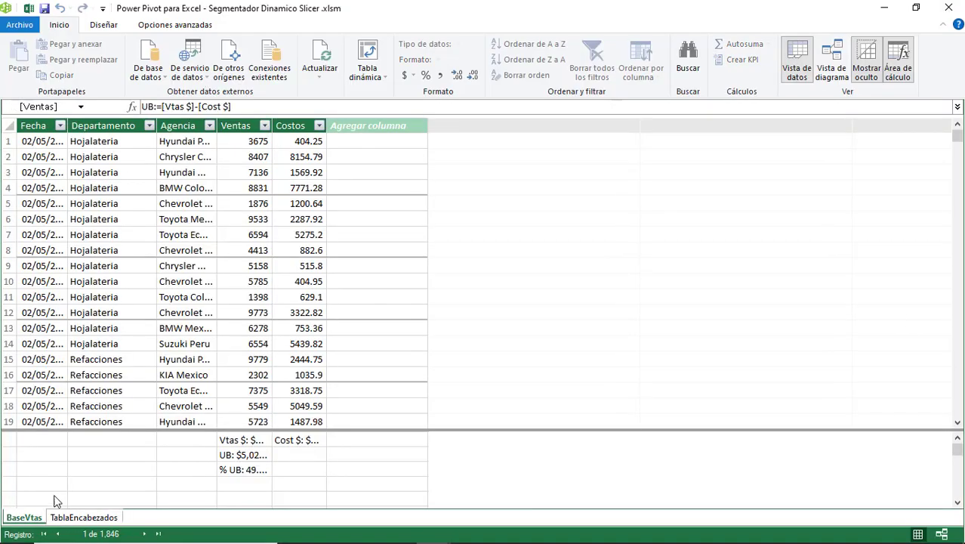
pyautogui.click(86, 518)
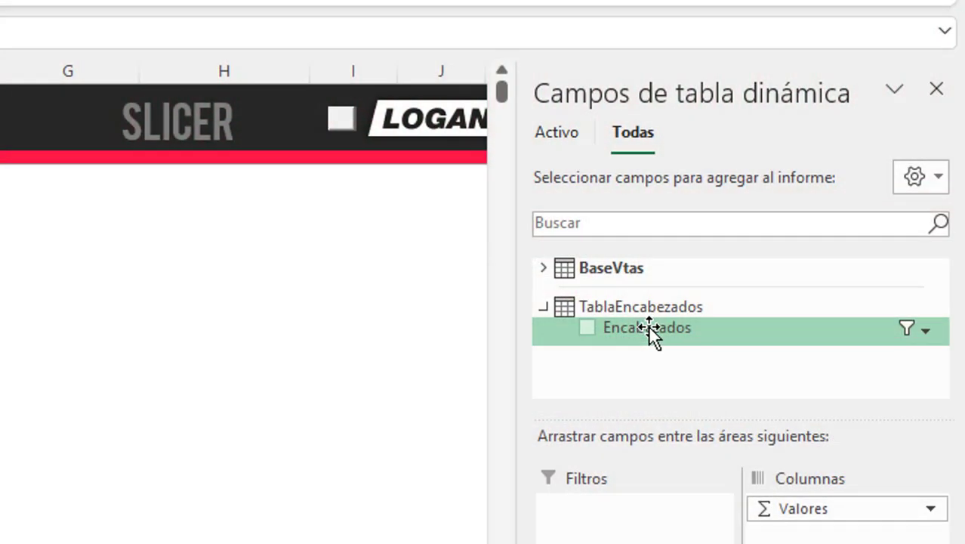
# Add Encabezados as a slicer beside the pivot table and give it a red style.
pyautogui.rightClick(648, 326)
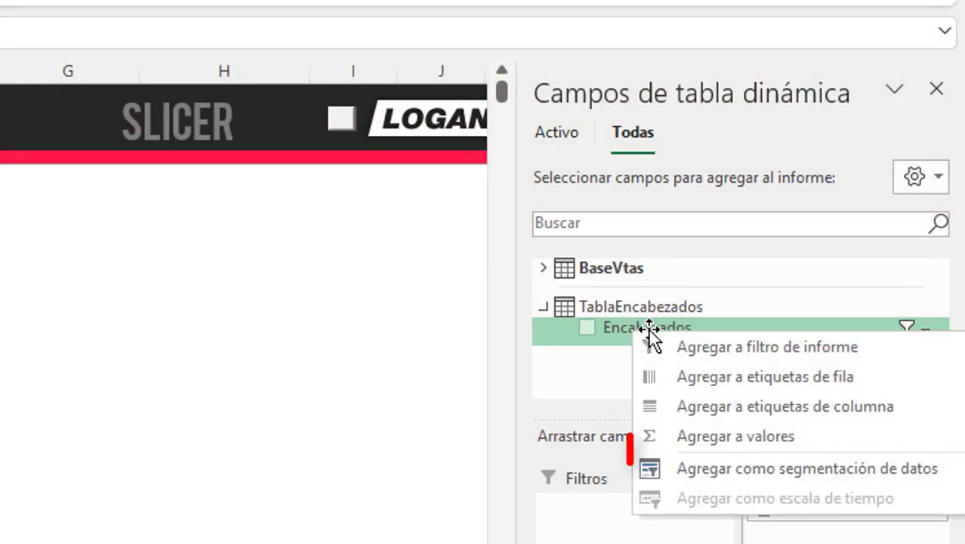
pyautogui.click(721, 469)
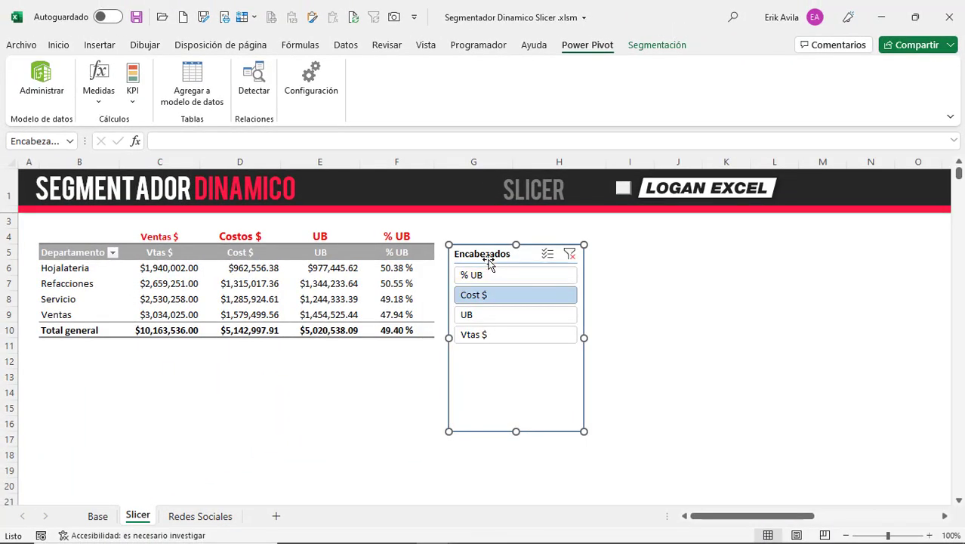
pyautogui.moveTo(488, 261); pyautogui.dragTo(539, 250)
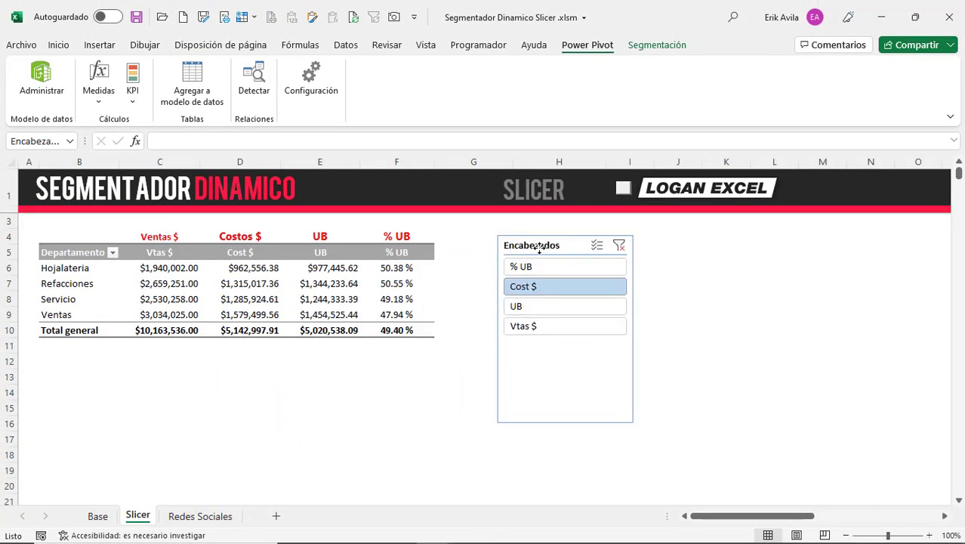
pyautogui.click(558, 306)
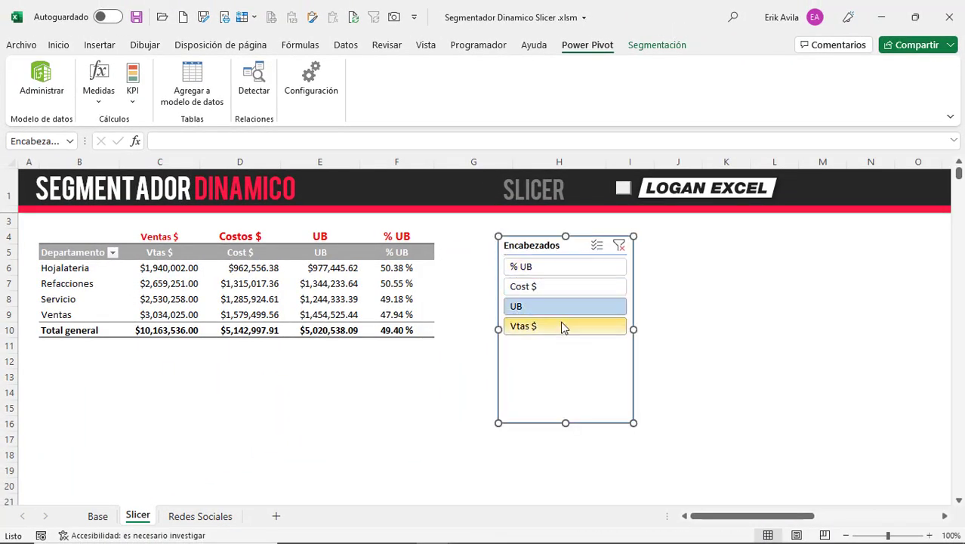
pyautogui.click(561, 326)
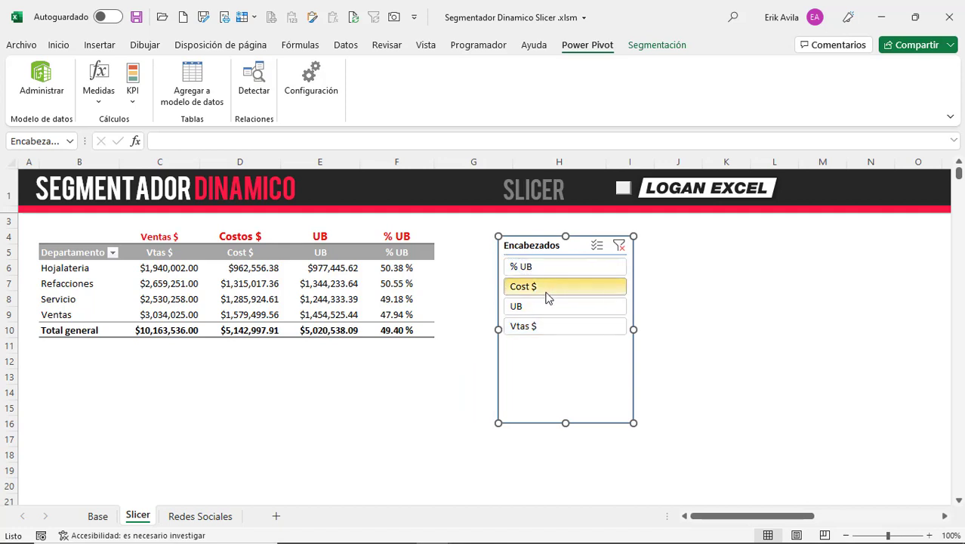
pyautogui.click(547, 306)
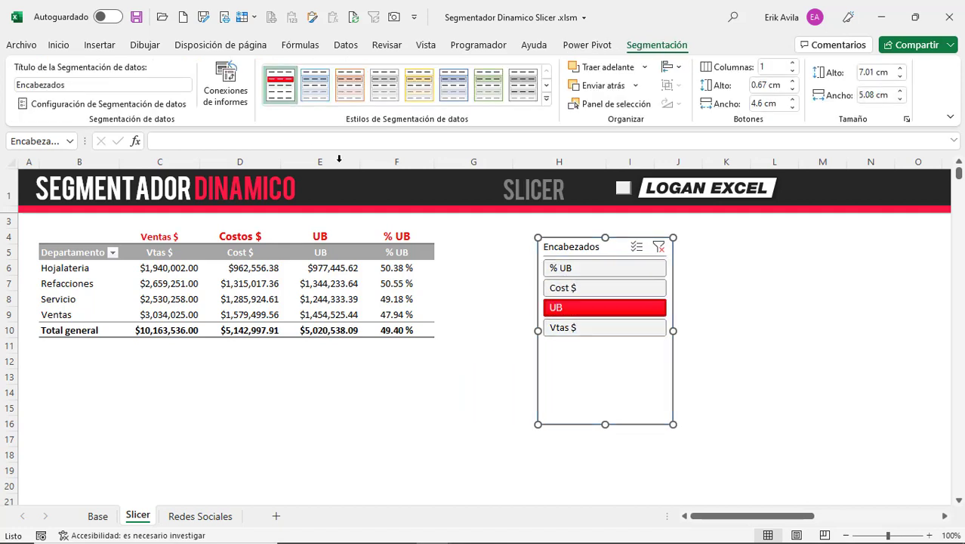
pyautogui.click(586, 45)
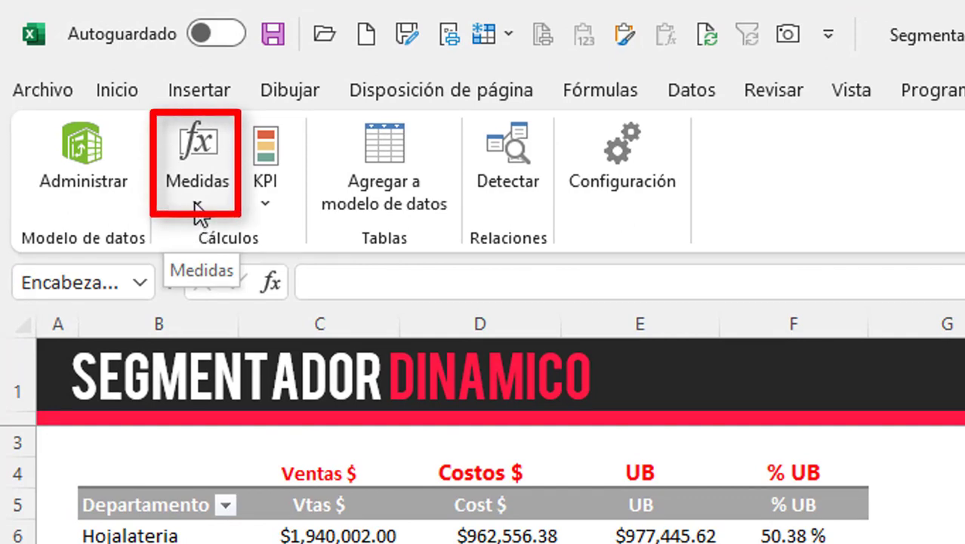
# Create measure Seg Dinamico in TablaEncabezados as =VALUES(TablaEncabezados[Encabezados]) and check the formula.
pyautogui.click(198, 212)
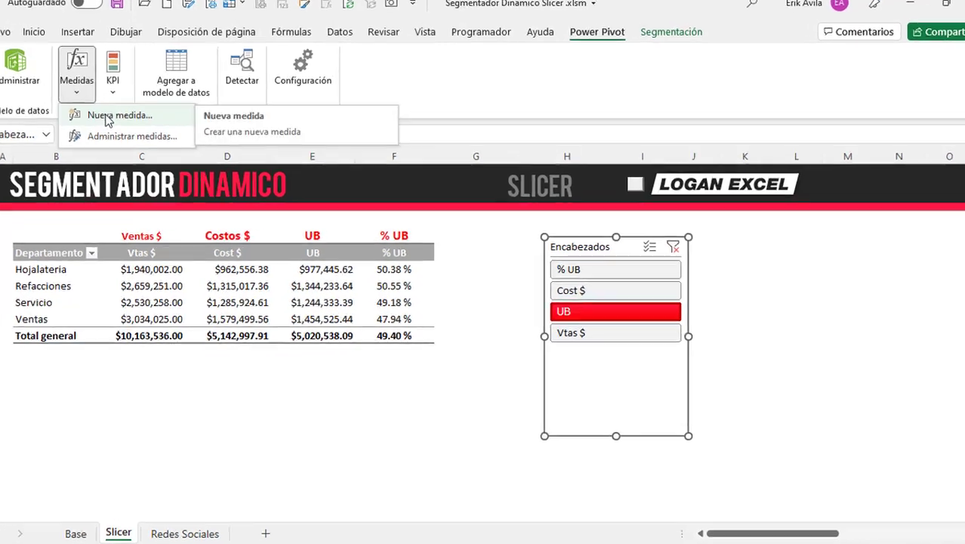
pyautogui.click(107, 117)
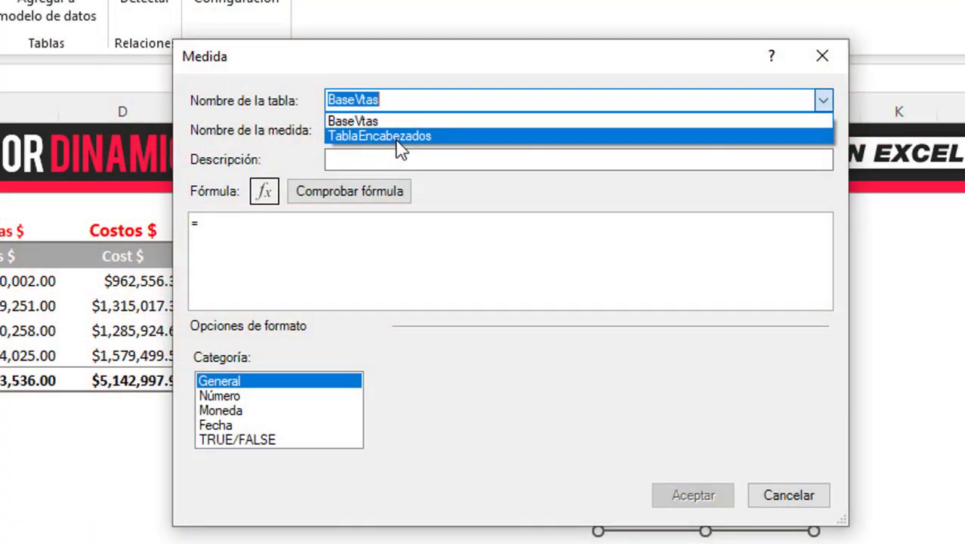
pyautogui.click(394, 137)
pyautogui.press('Tab')
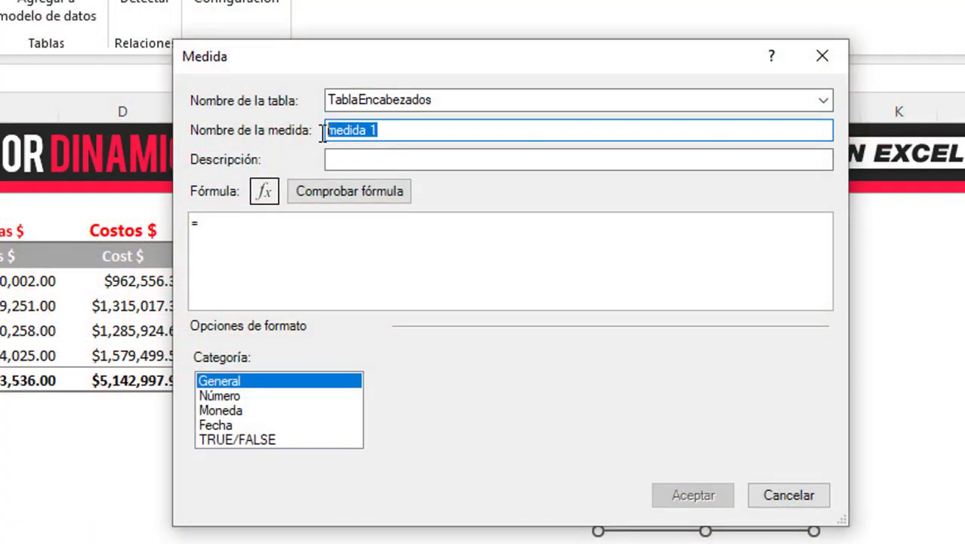
pyautogui.press('BackSpace')
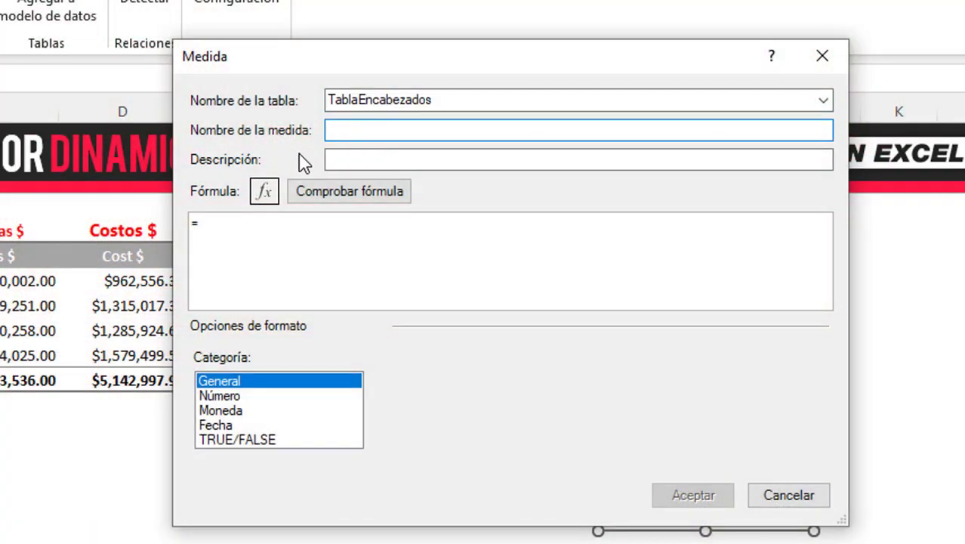
pyautogui.write('Seg Dinamico')
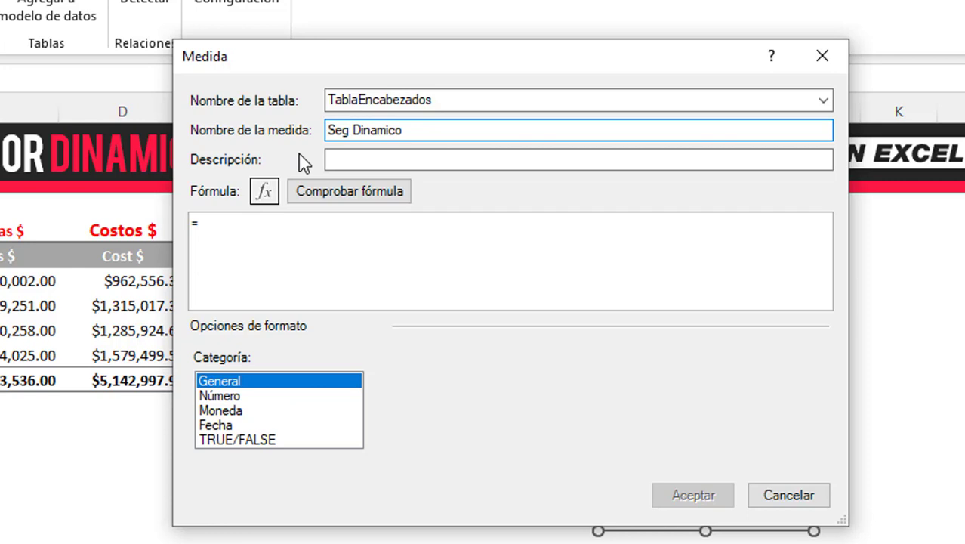
pyautogui.click(258, 225)
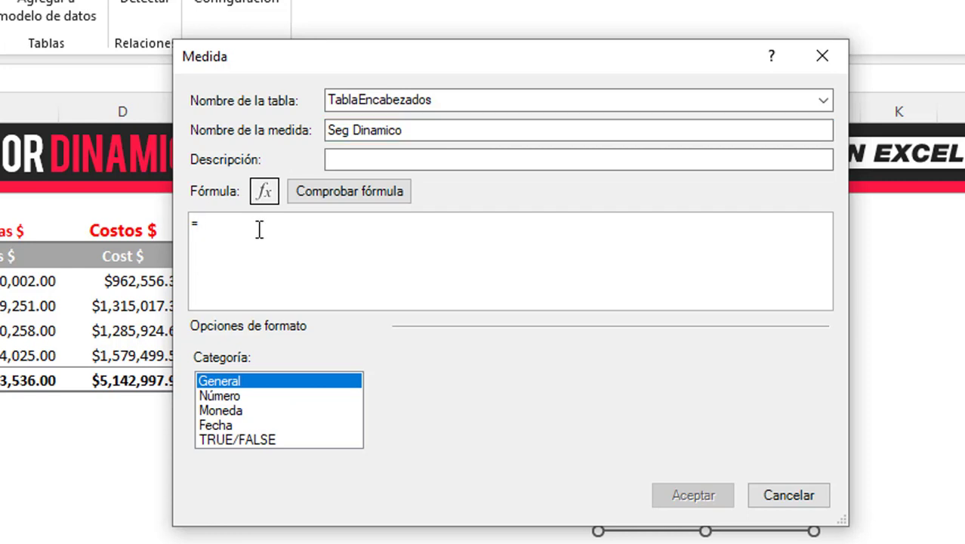
pyautogui.write('v')
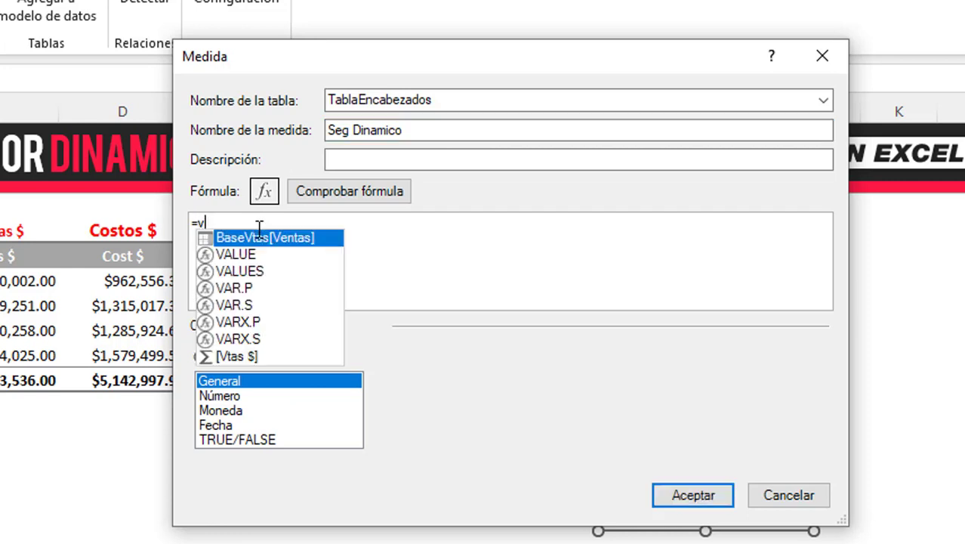
pyautogui.write('al')
pyautogui.doubleClick(255, 329)
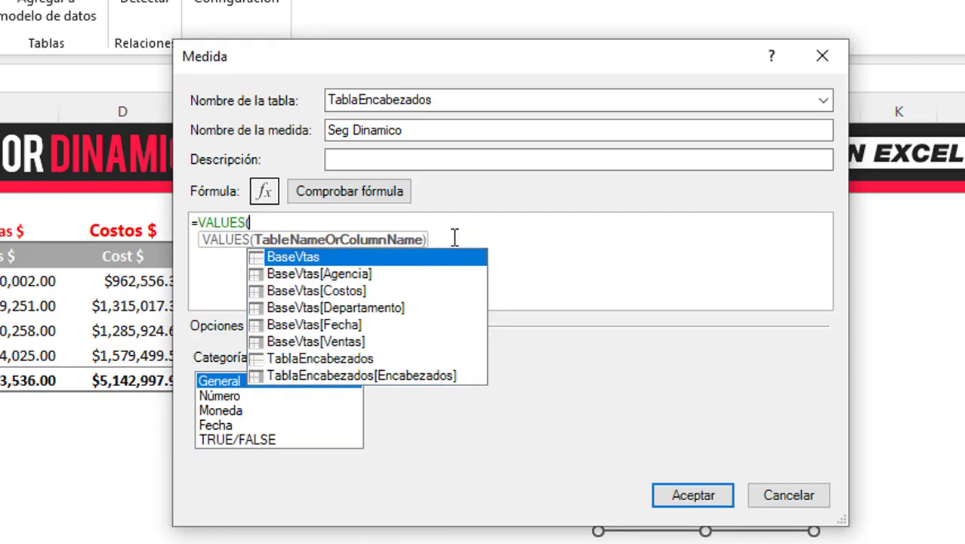
pyautogui.doubleClick(419, 373)
pyautogui.write(')')
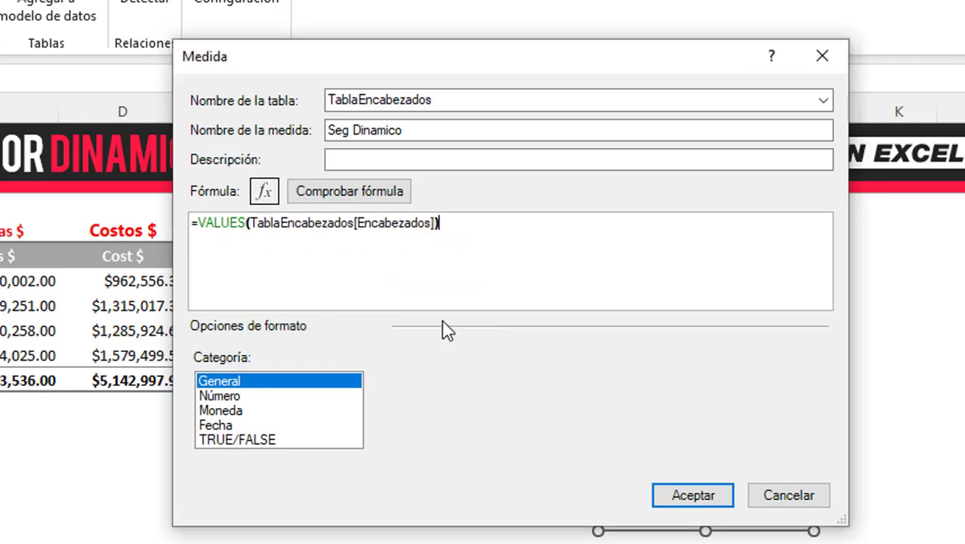
pyautogui.click(375, 200)
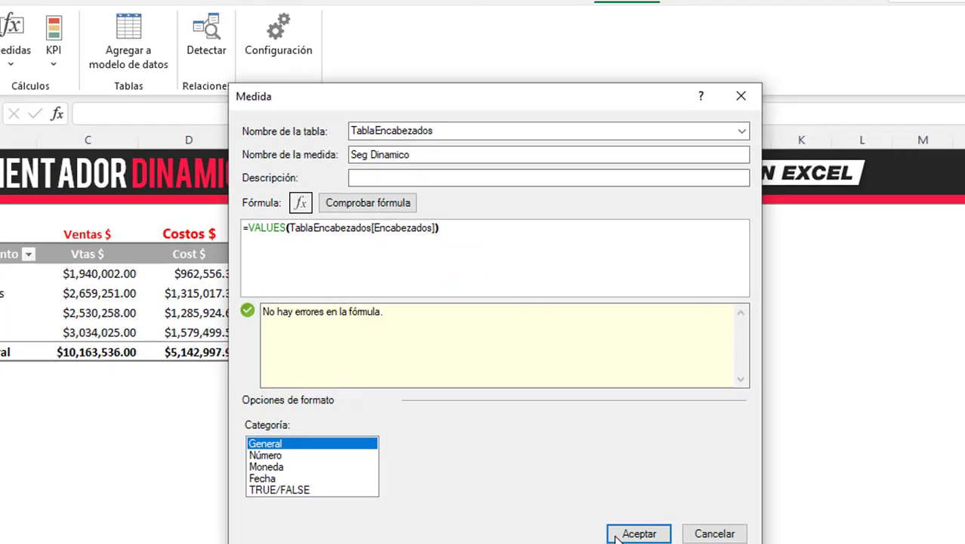
# Save Seg Dinamico and test single slicer choices % UB, Cost $ and Vtas $.
pyautogui.click(615, 535)
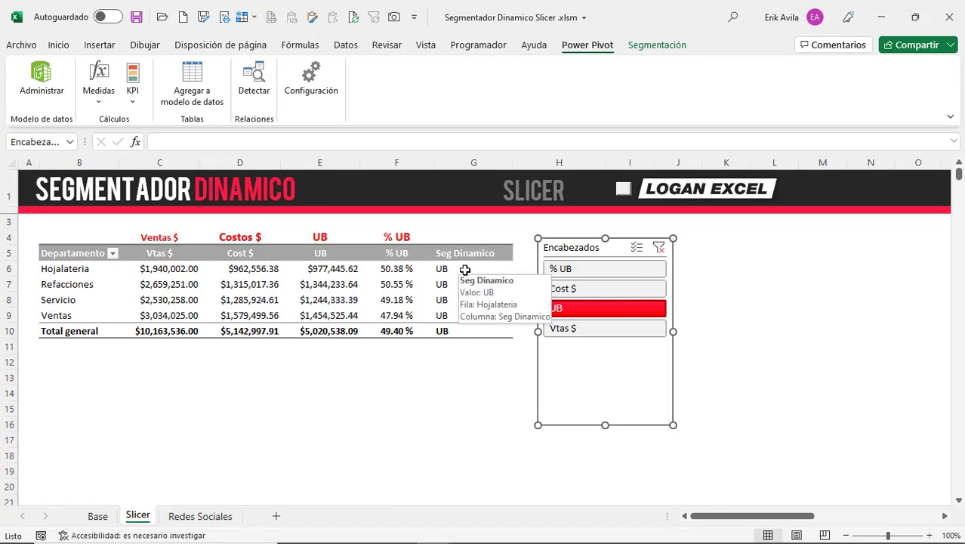
pyautogui.click(465, 269)
pyautogui.click(456, 246)
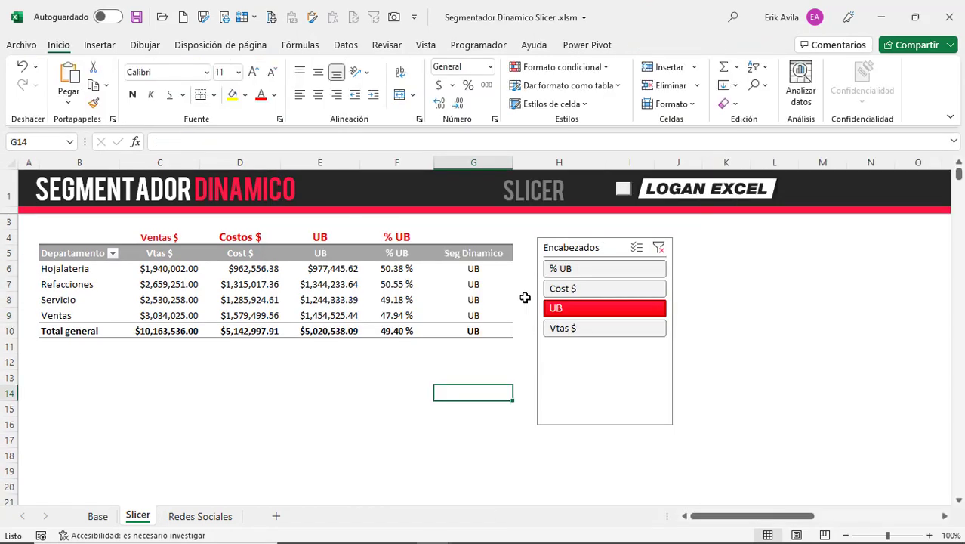
pyautogui.click(578, 269)
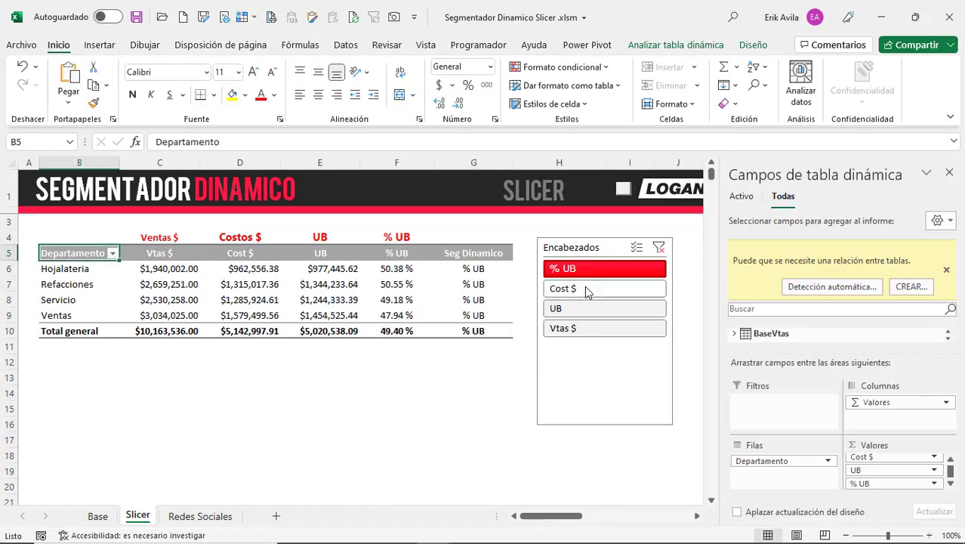
pyautogui.click(587, 291)
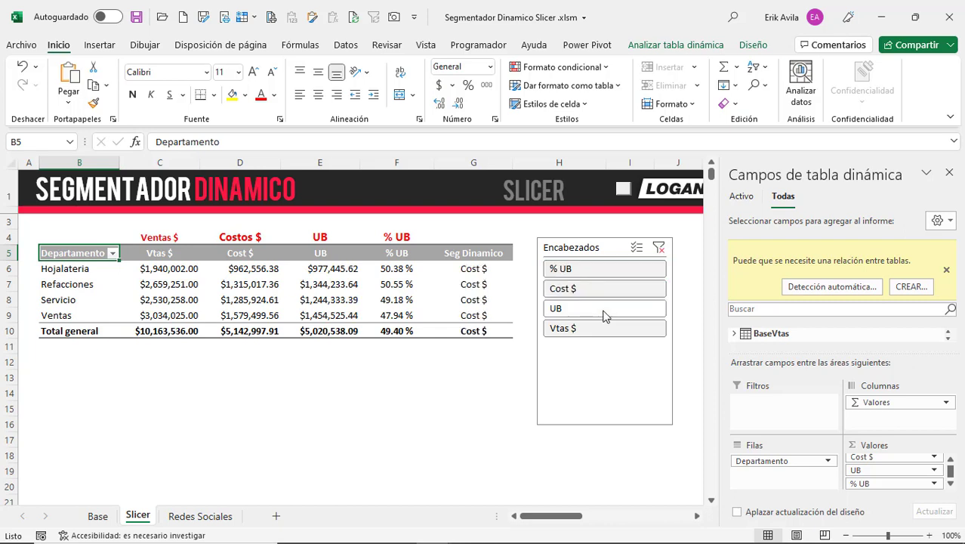
pyautogui.click(571, 327)
pyautogui.click(478, 269)
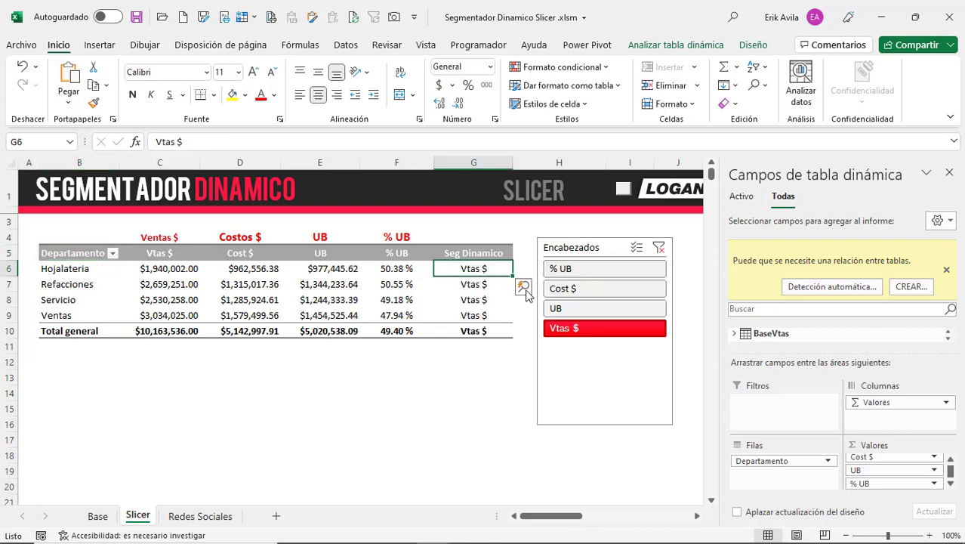
# Nudge the slicer, multi-select Cost $ and UB, and dismiss the resulting data-model error.
pyautogui.click(577, 243)
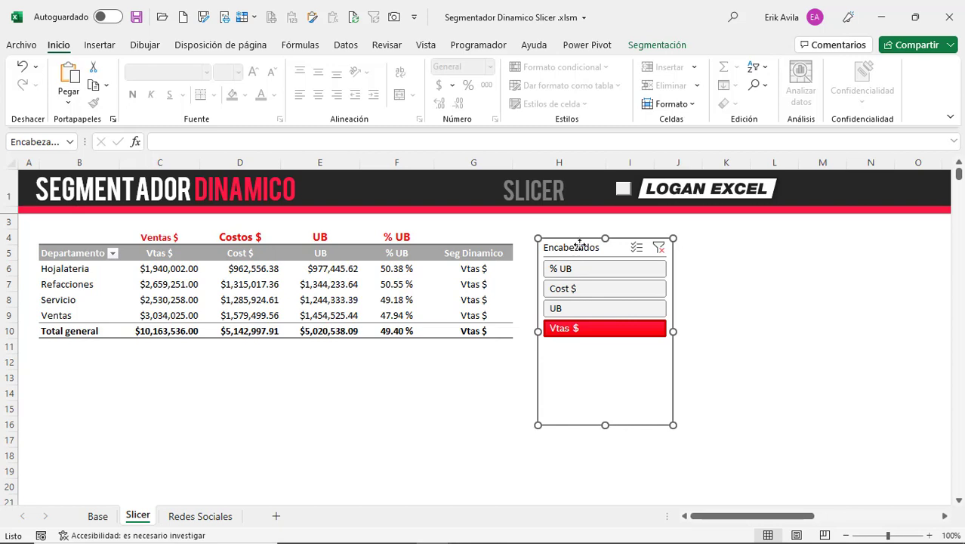
pyautogui.moveTo(578, 244); pyautogui.dragTo(584, 235)
pyautogui.click(586, 279)
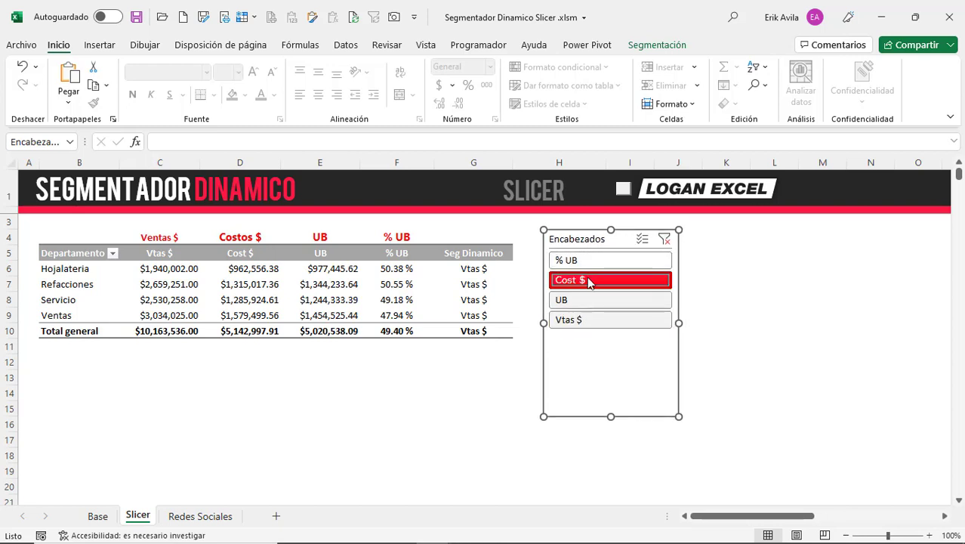
pyautogui.keyDown('ctrl'); pyautogui.click(591, 299); pyautogui.keyUp('ctrl')
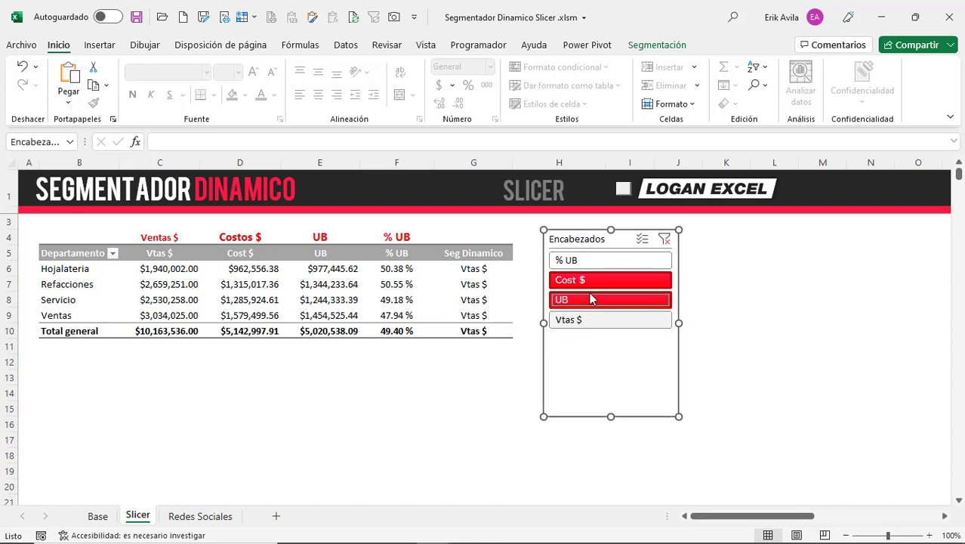
pyautogui.keyDown('ctrl'); pyautogui.click(592, 299); pyautogui.keyUp('ctrl')
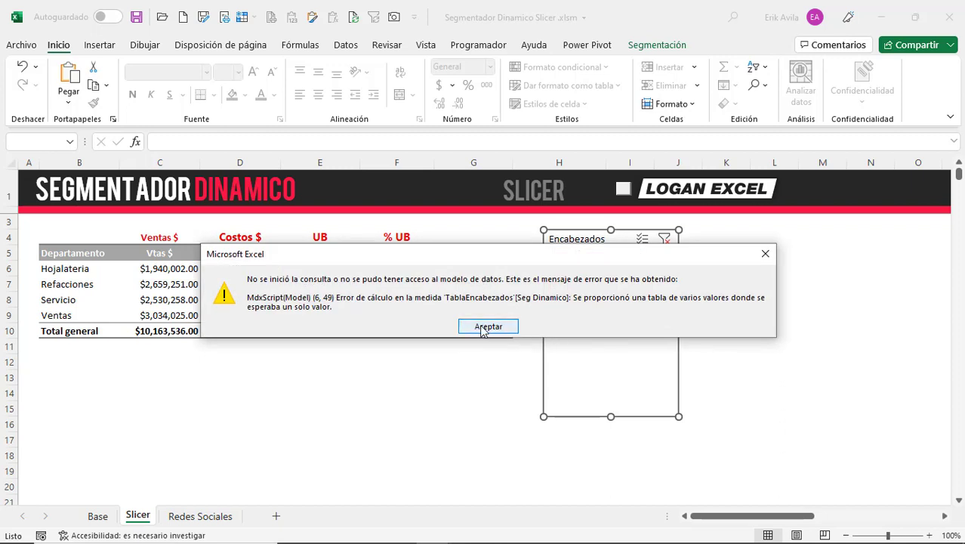
pyautogui.click(483, 329)
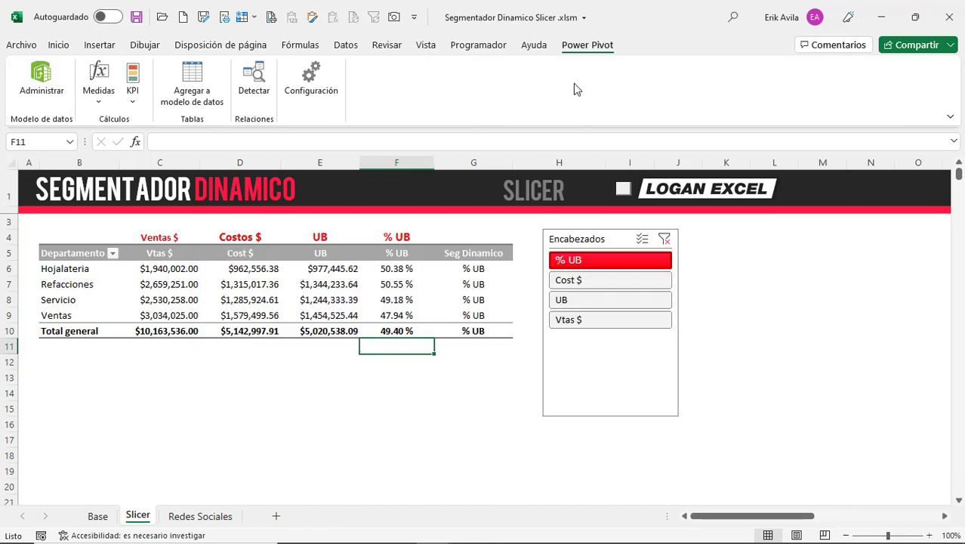
pyautogui.click(108, 110)
# Open the Seg Dinamico measure for editing from the measures list.
pyautogui.click(124, 146)
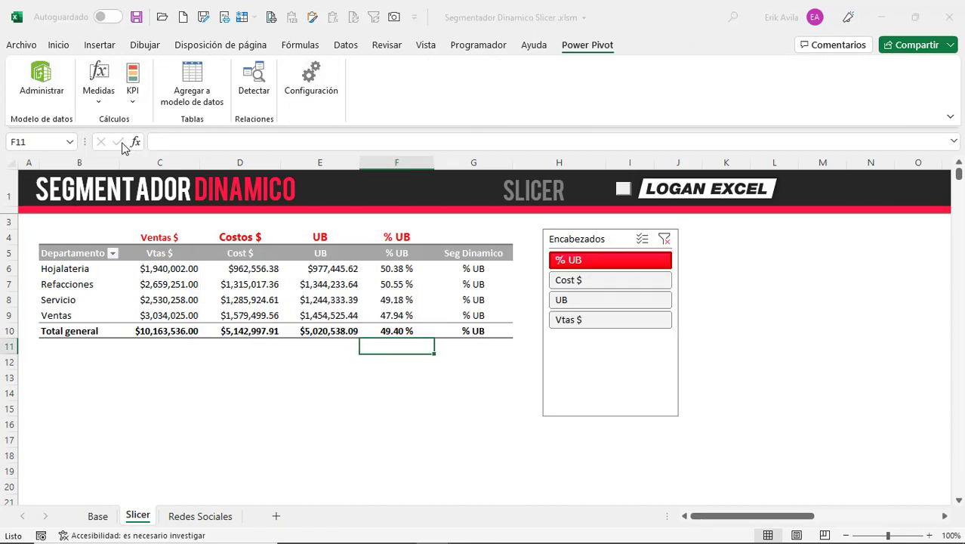
pyautogui.click(370, 197)
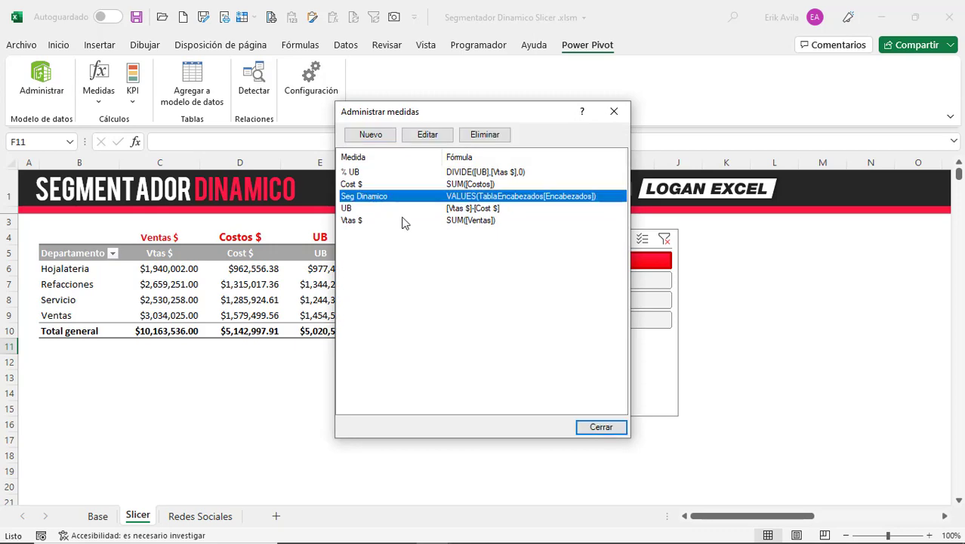
pyautogui.click(427, 135)
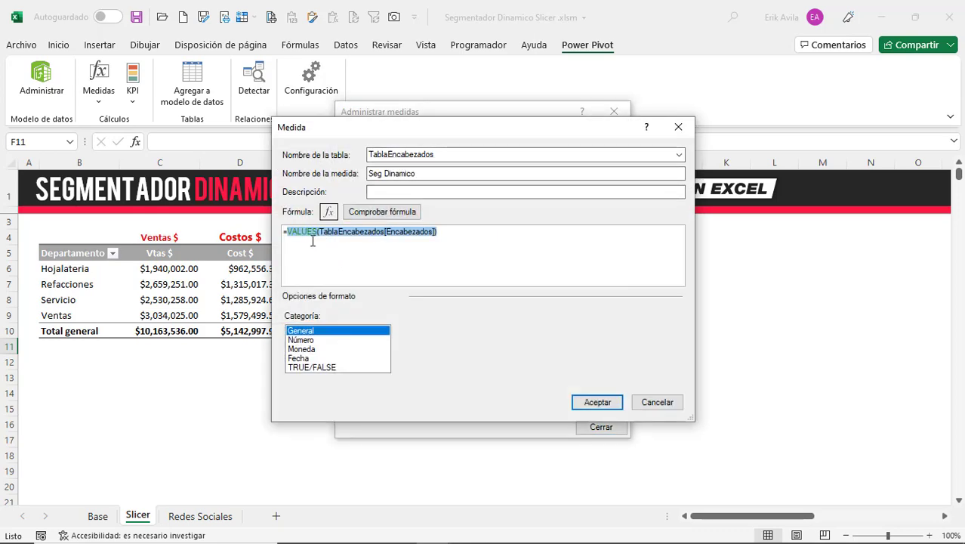
pyautogui.click(305, 237)
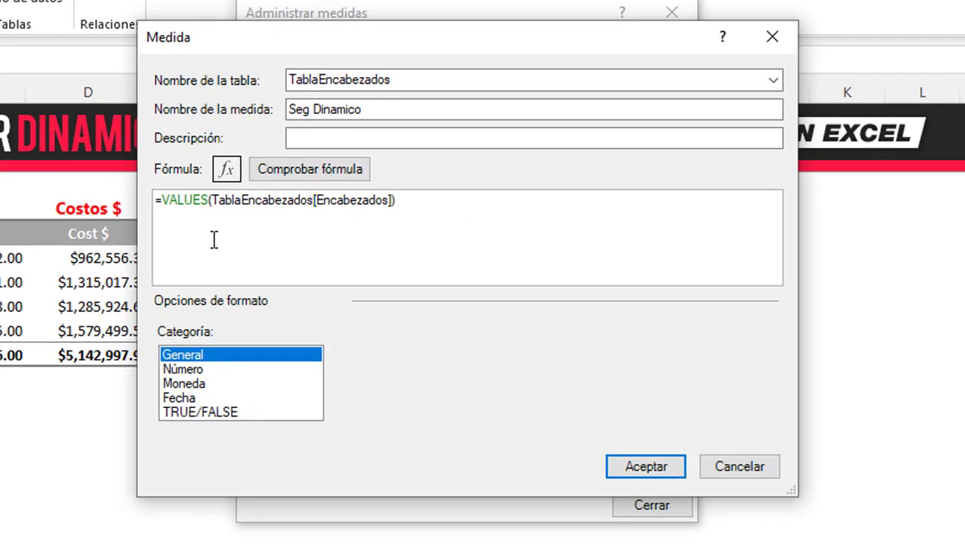
# Wrap the formula in IF(HASONEVALUE(TablaEncabezados[Encabezados]), ...) and verify it has no errors.
pyautogui.write('if')
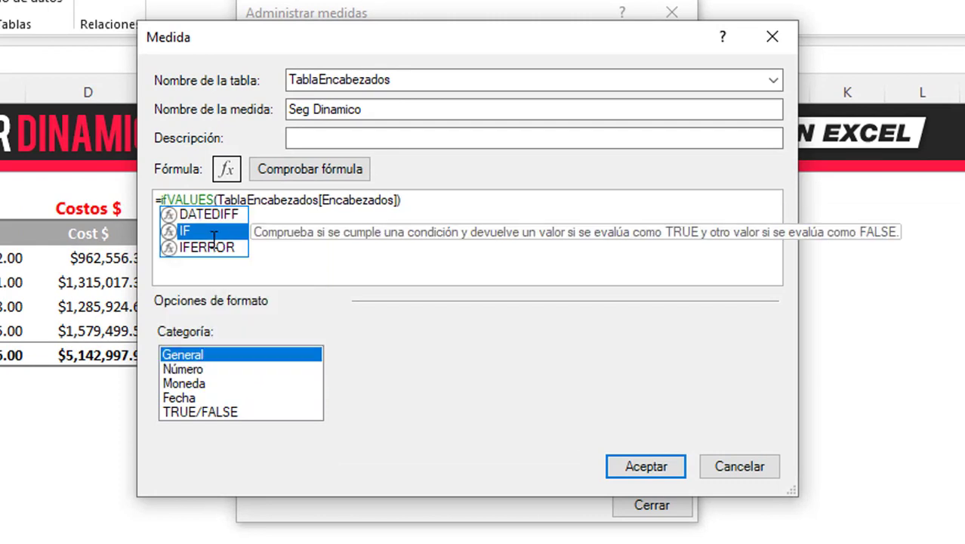
pyautogui.doubleClick(183, 228)
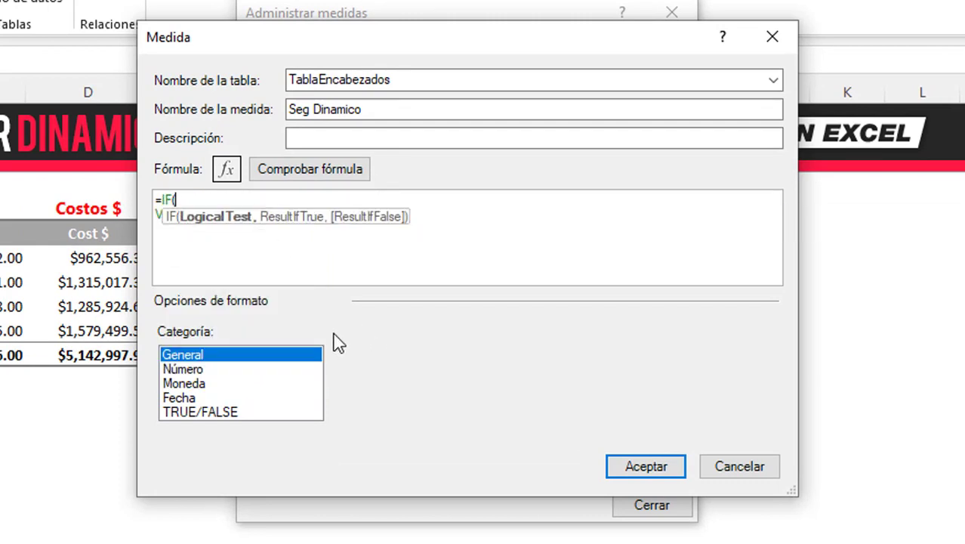
pyautogui.write('h')
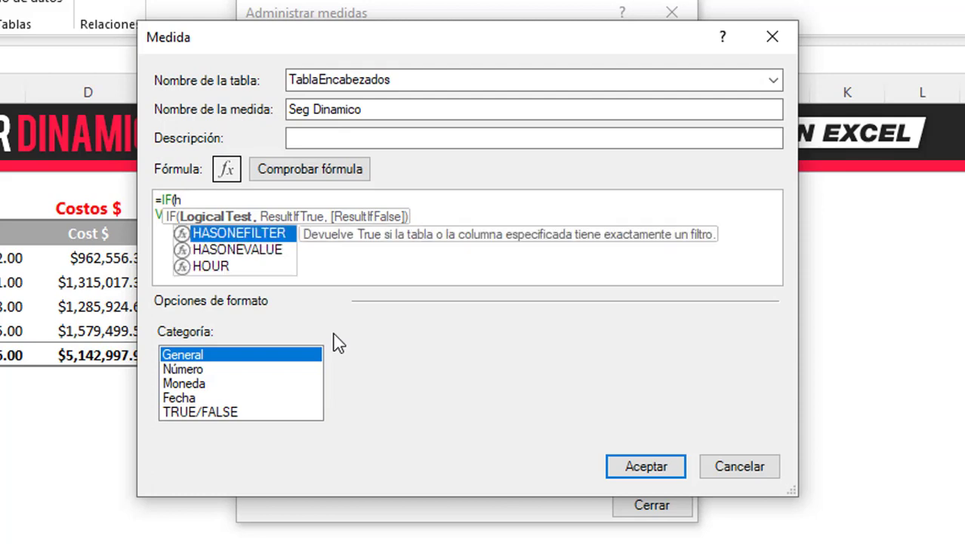
pyautogui.doubleClick(238, 249)
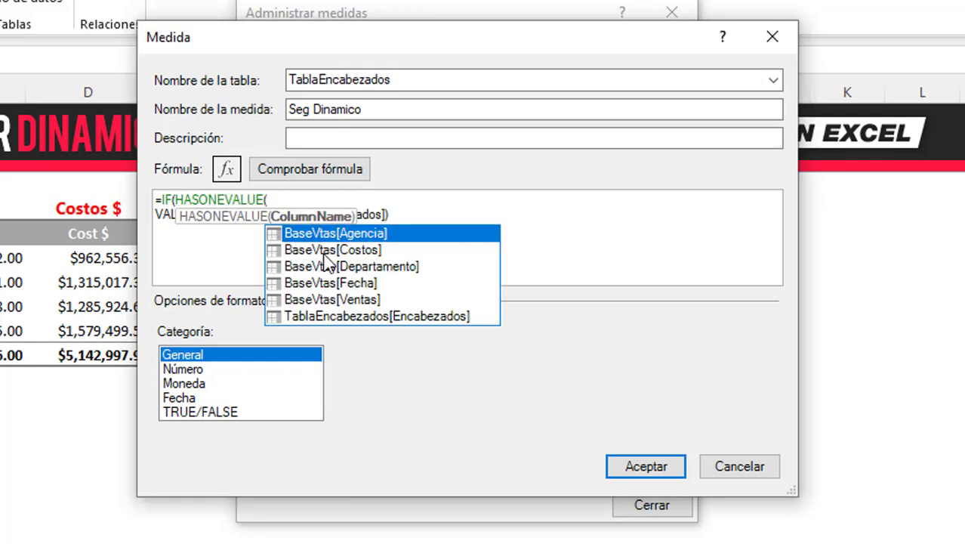
pyautogui.doubleClick(439, 318)
pyautogui.write(')')
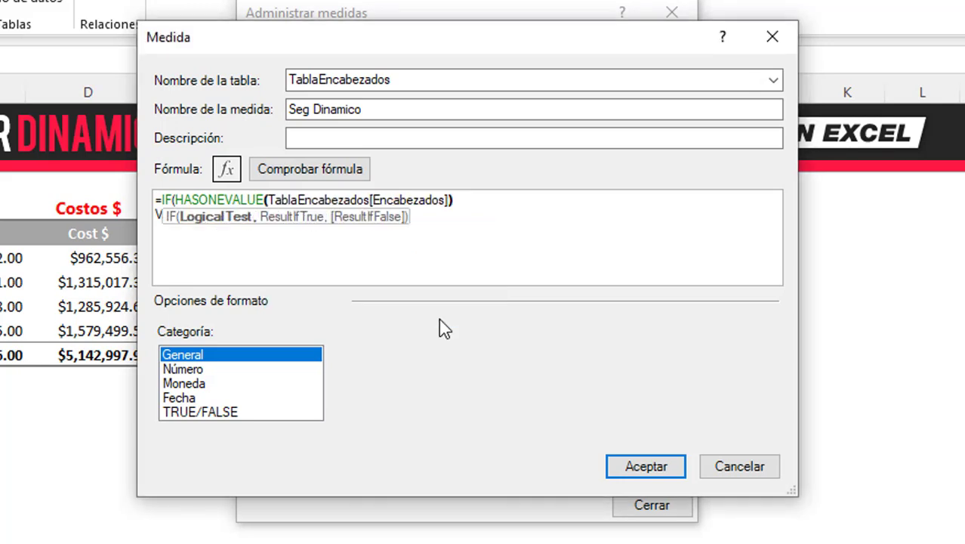
pyautogui.write(',')
pyautogui.click(479, 217)
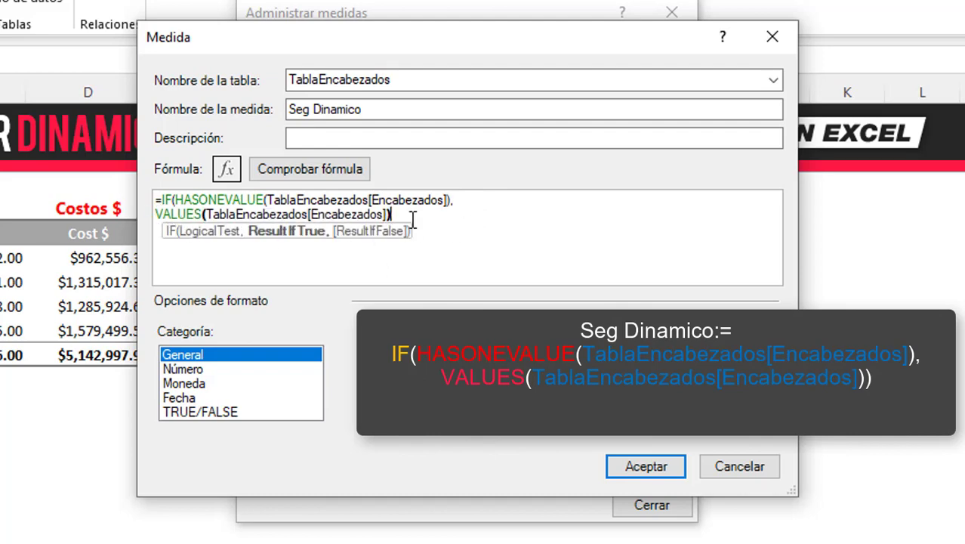
pyautogui.write(')')
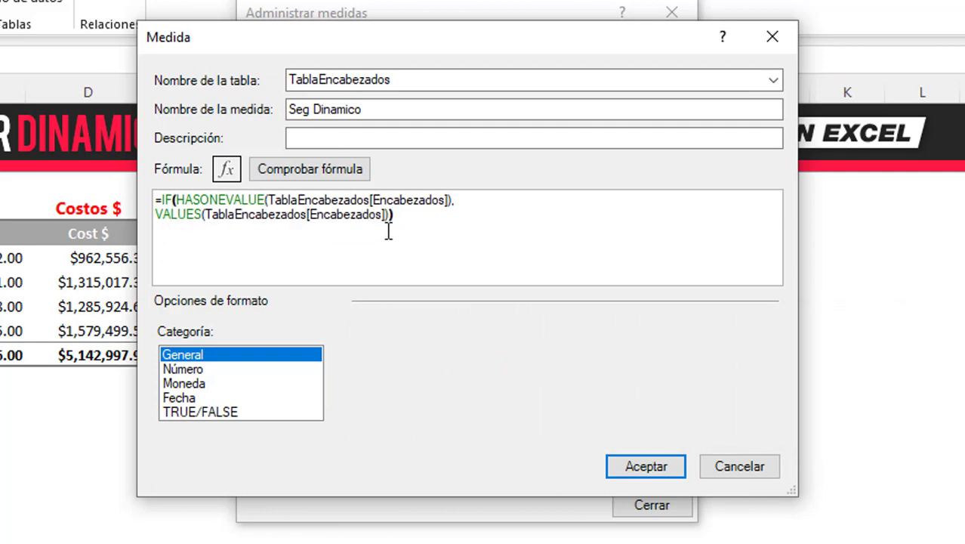
pyautogui.click(345, 175)
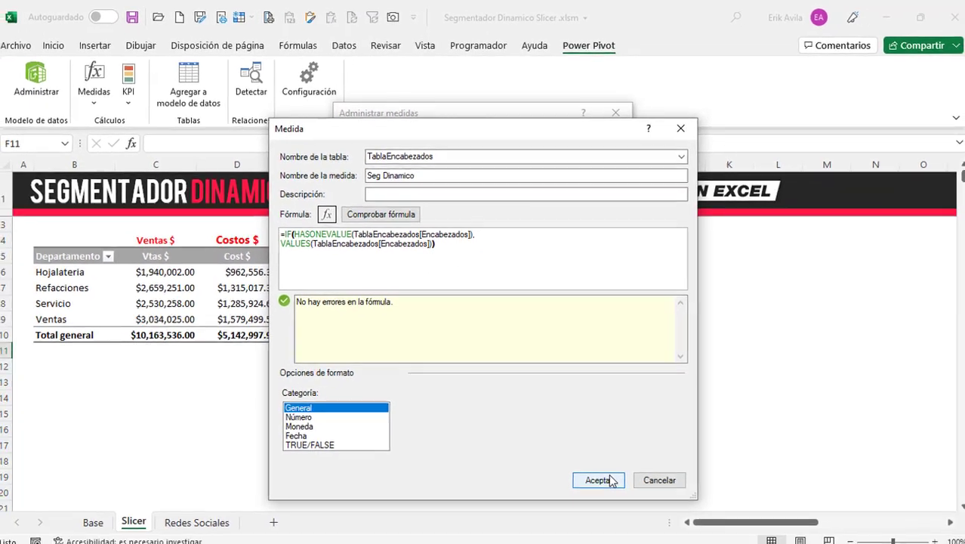
# Save the revised Seg Dinamico measure, test it with Cost $ in the slicer, then clear the filter.
pyautogui.click(598, 480)
pyautogui.click(599, 424)
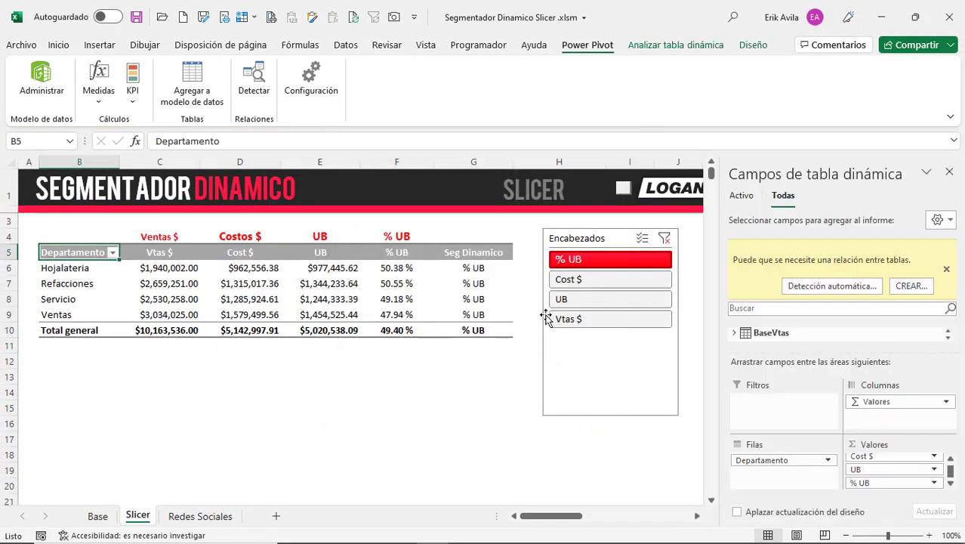
pyautogui.click(591, 279)
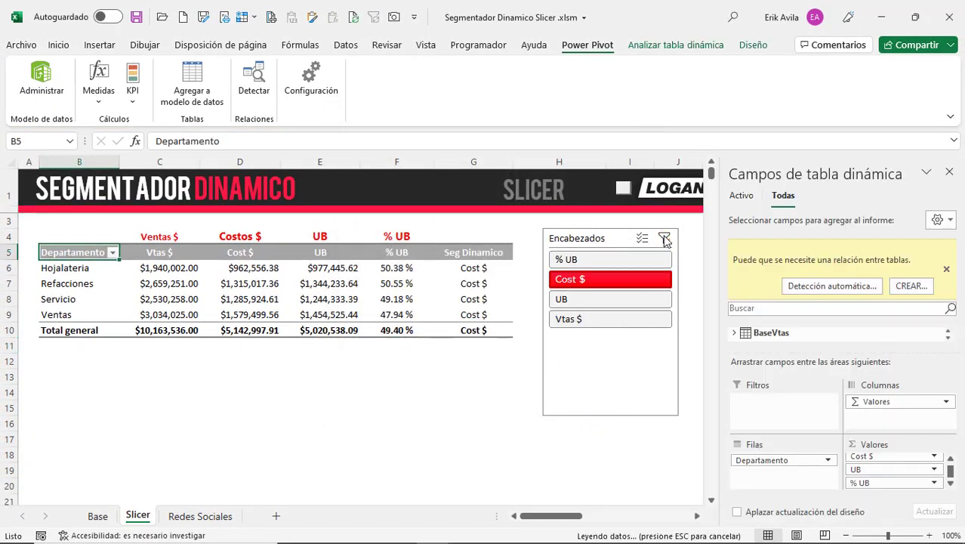
pyautogui.click(664, 238)
# Cycle the Encabezados slicer through % UB, Cost $, UB, Vtas $ and back to Cost $.
pyautogui.click(604, 261)
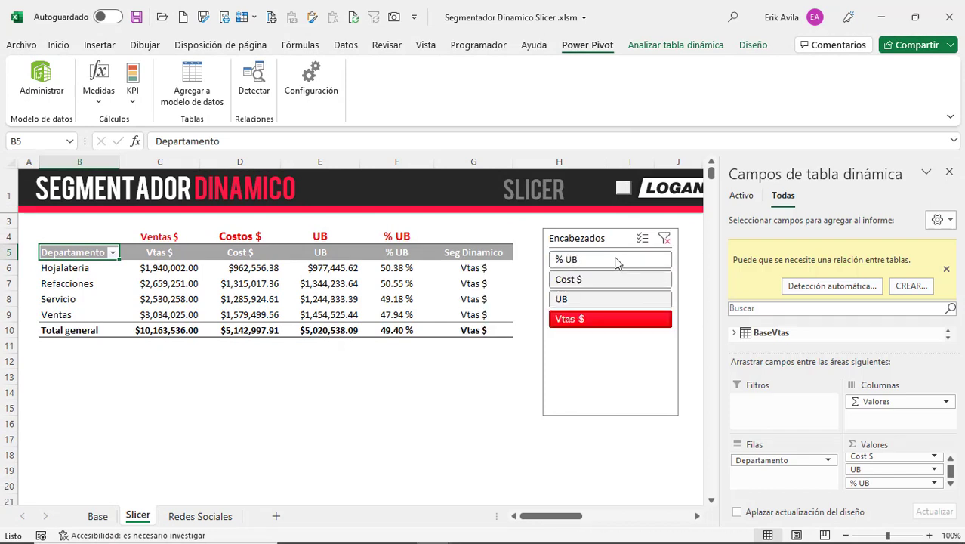
pyautogui.click(621, 279)
pyautogui.click(625, 299)
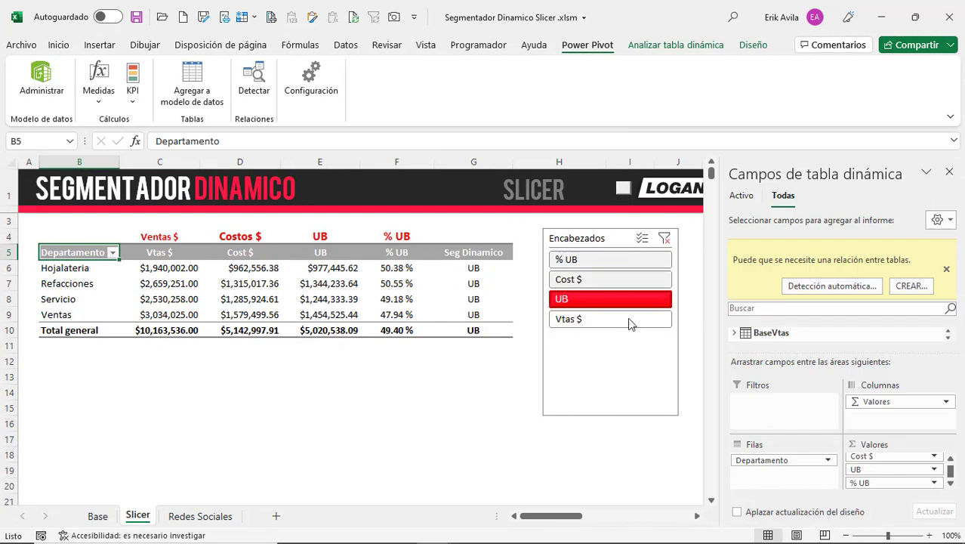
pyautogui.click(631, 319)
pyautogui.click(635, 260)
pyautogui.click(627, 279)
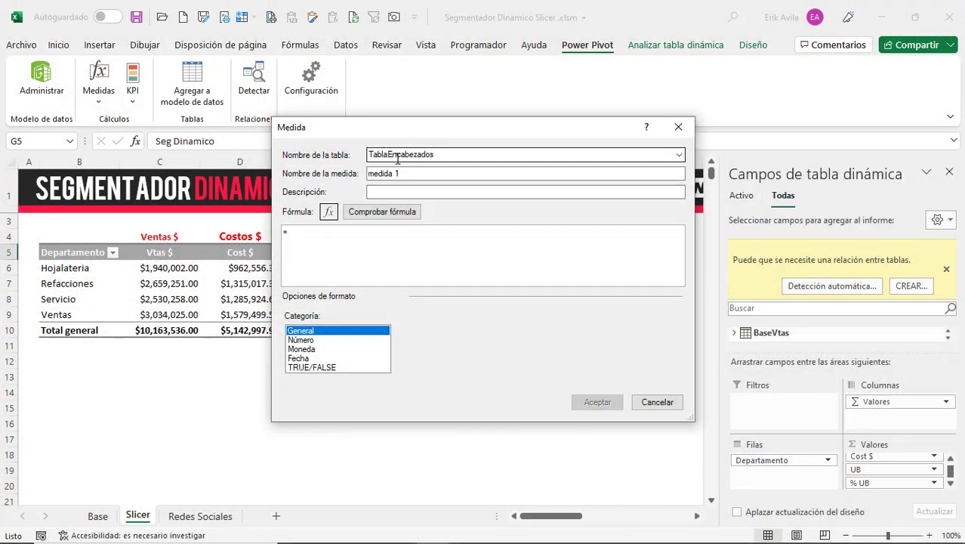
# Name the new TablaEncabezados measure 'Selenccion Metrica' and begin its formula with =SWITCH(TRUE(),.
pyautogui.click(464, 157)
pyautogui.click(416, 173)
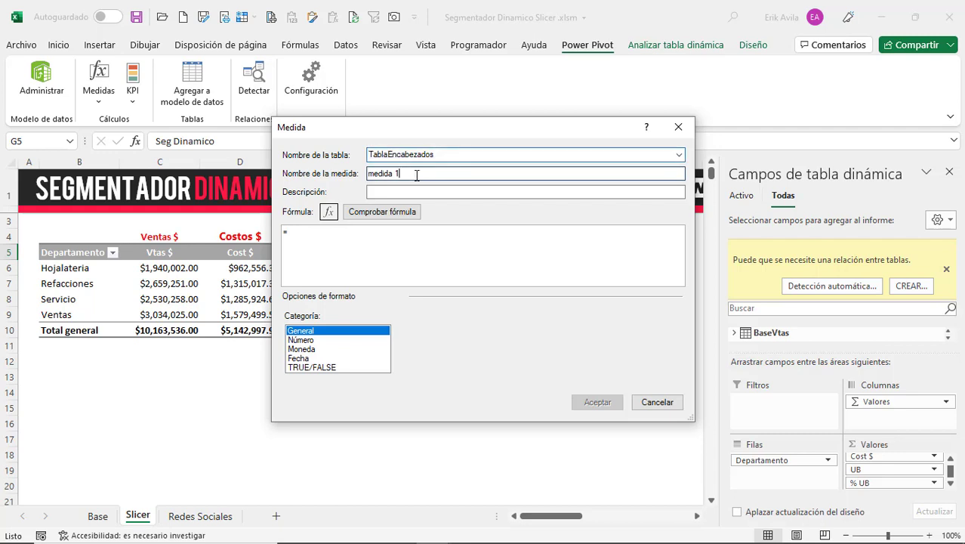
pyautogui.hotkey('ctrl', 'a')
pyautogui.press('BackSpace')
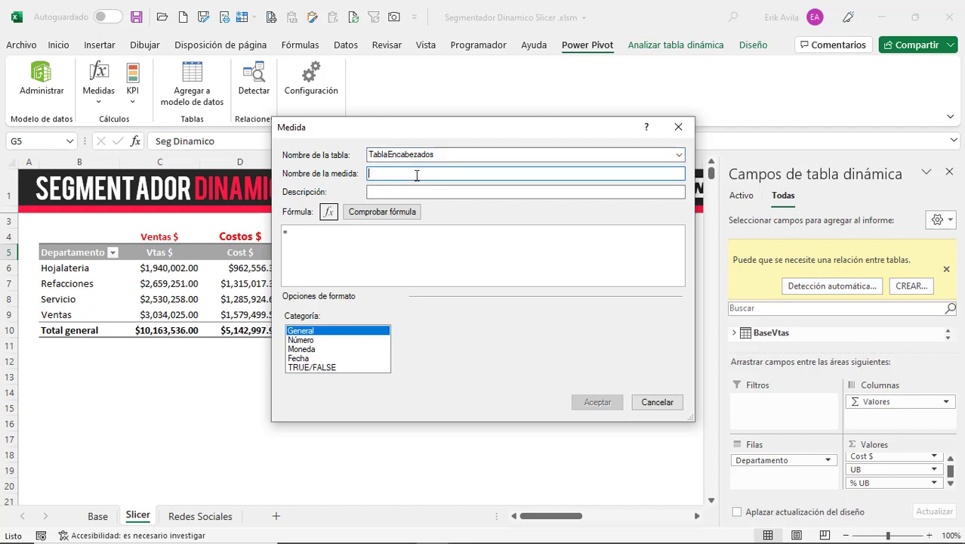
pyautogui.write('Selenccion Metrica')
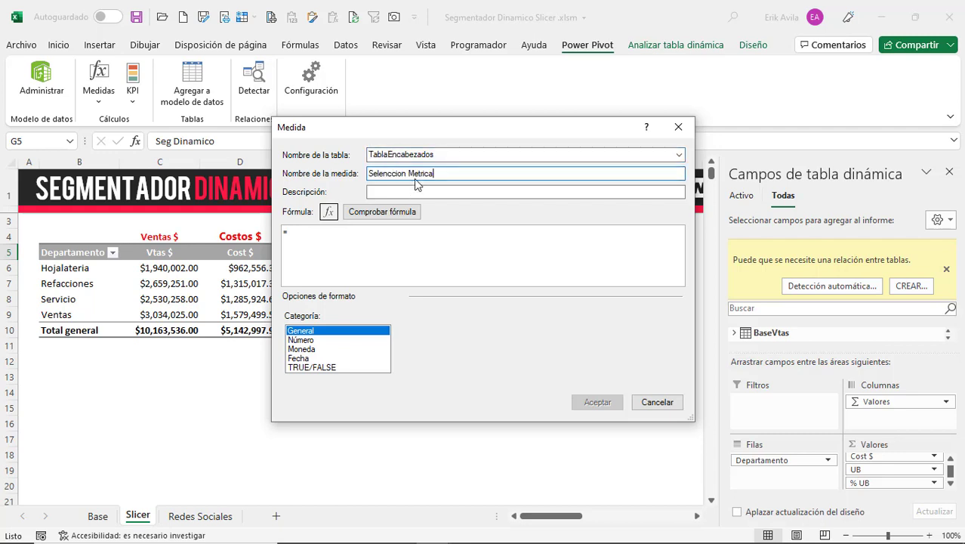
pyautogui.press('Tab')
pyautogui.click(364, 240)
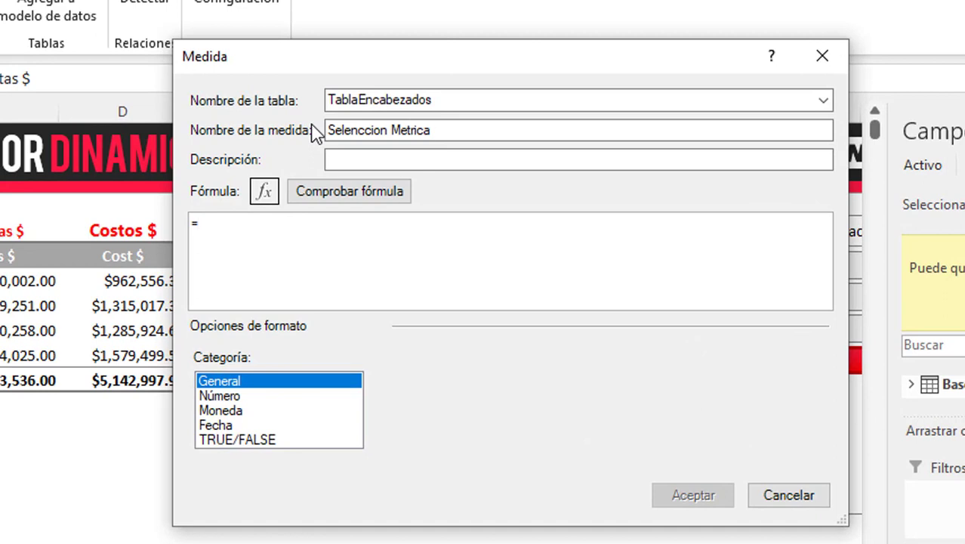
pyautogui.write('sw')
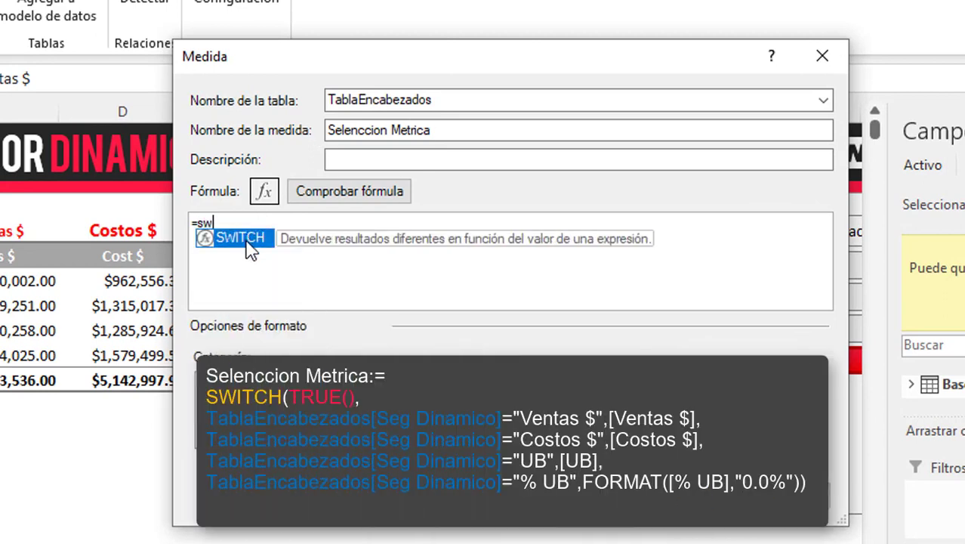
pyautogui.doubleClick(247, 243)
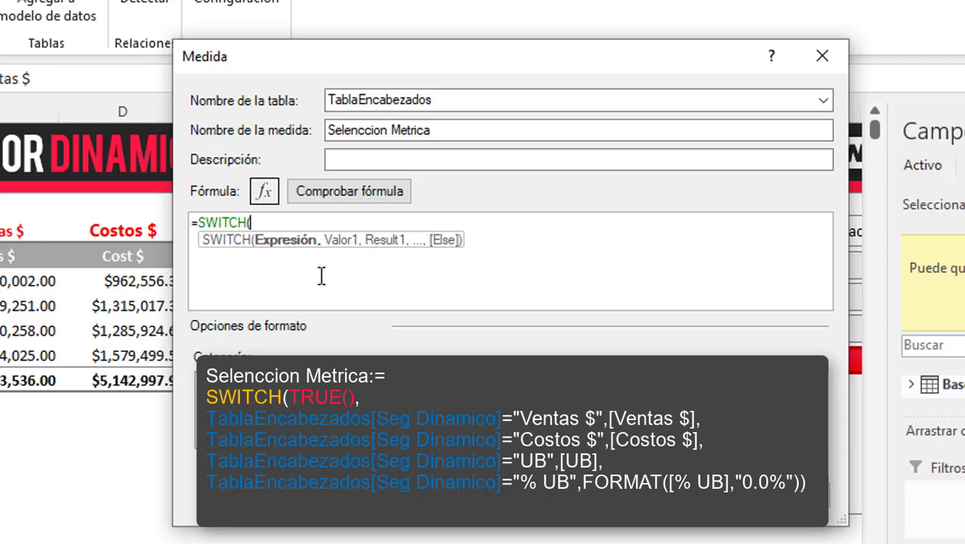
pyautogui.write('tru')
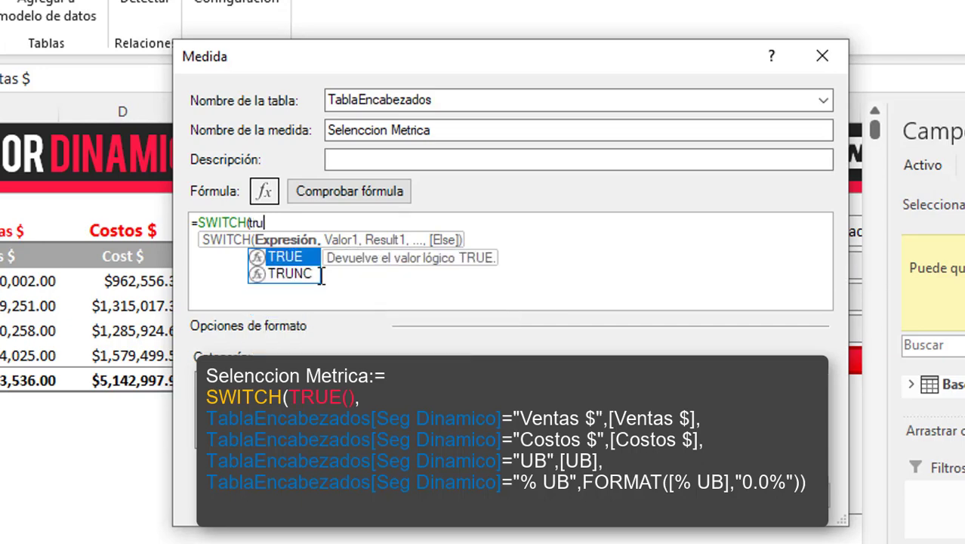
pyautogui.press('Tab')
pyautogui.write(')')
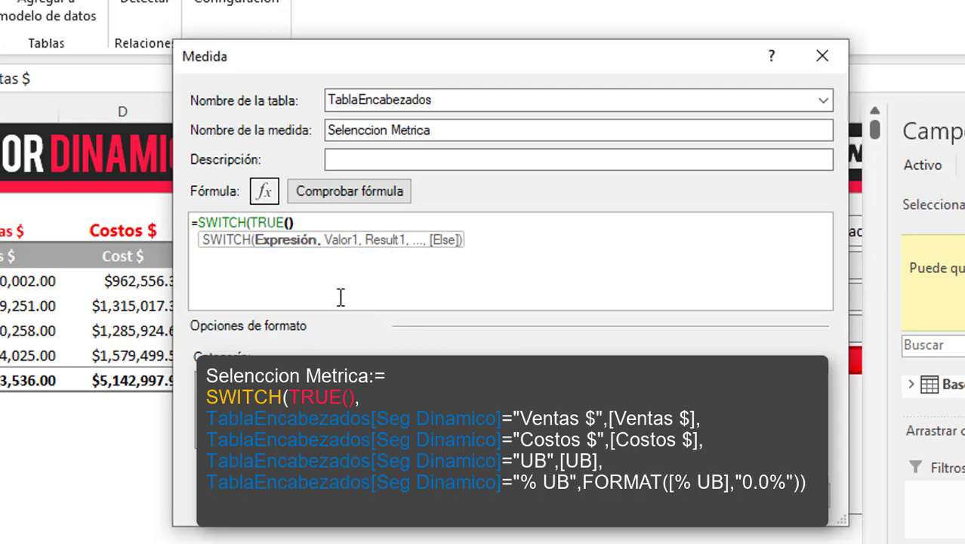
pyautogui.write(',')
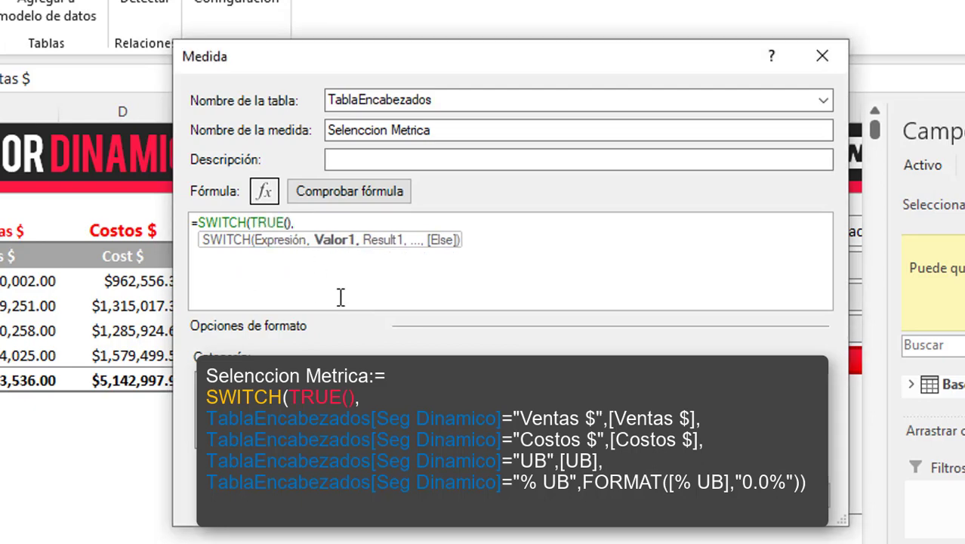
pyautogui.press('Return')
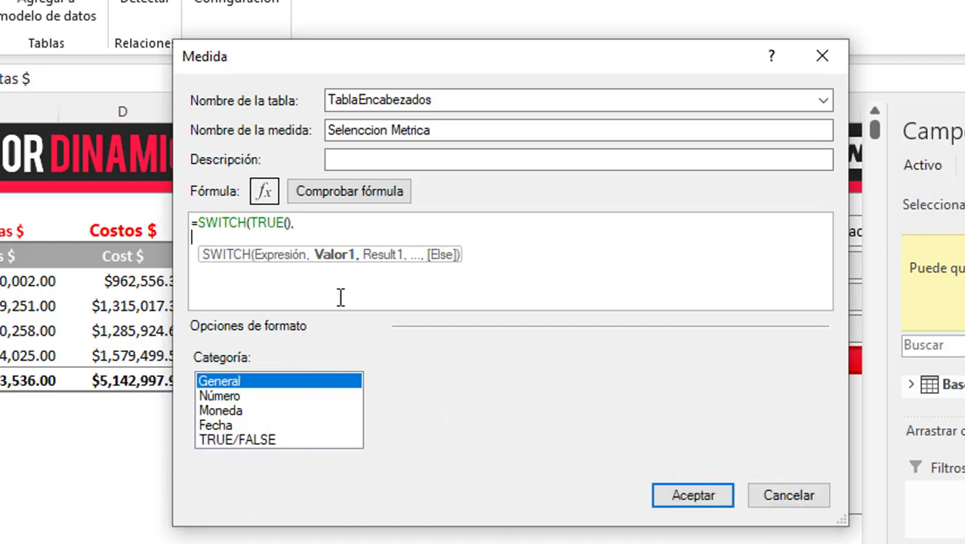
# Add SWITCH conditions mapping Seg Dinamico "Vtas $" to [Vtas $] and "Cost $" to [Cost $].
pyautogui.write('t')
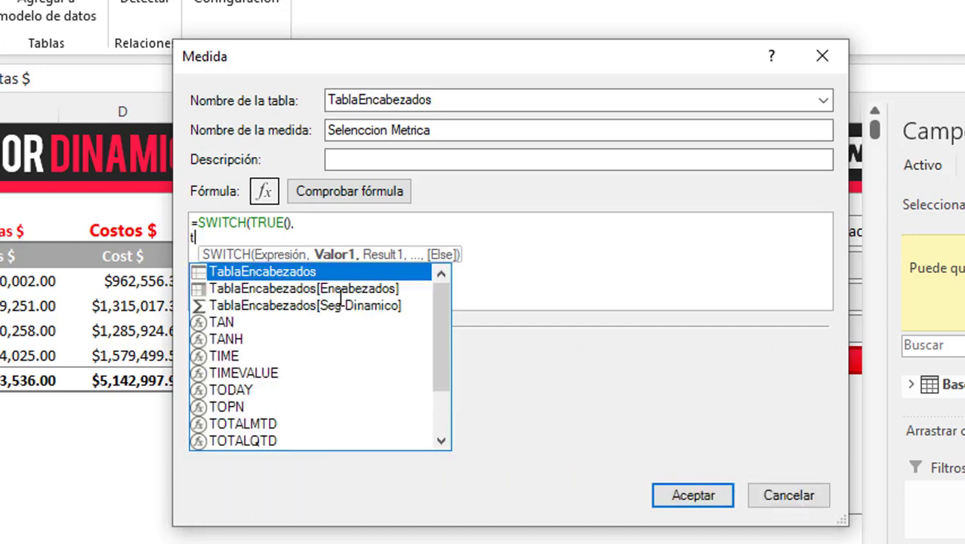
pyautogui.write('a')
pyautogui.scroll(-1, 394, 297)
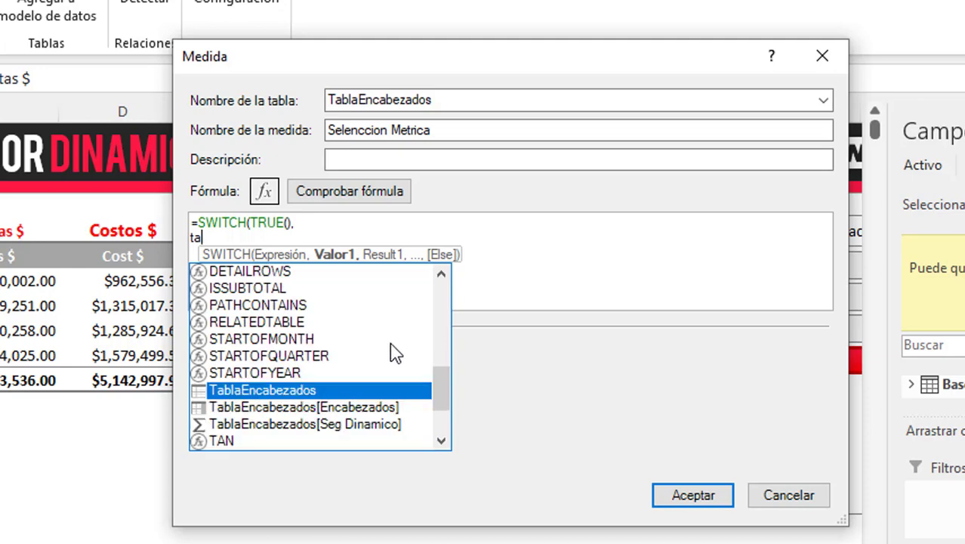
pyautogui.doubleClick(383, 432)
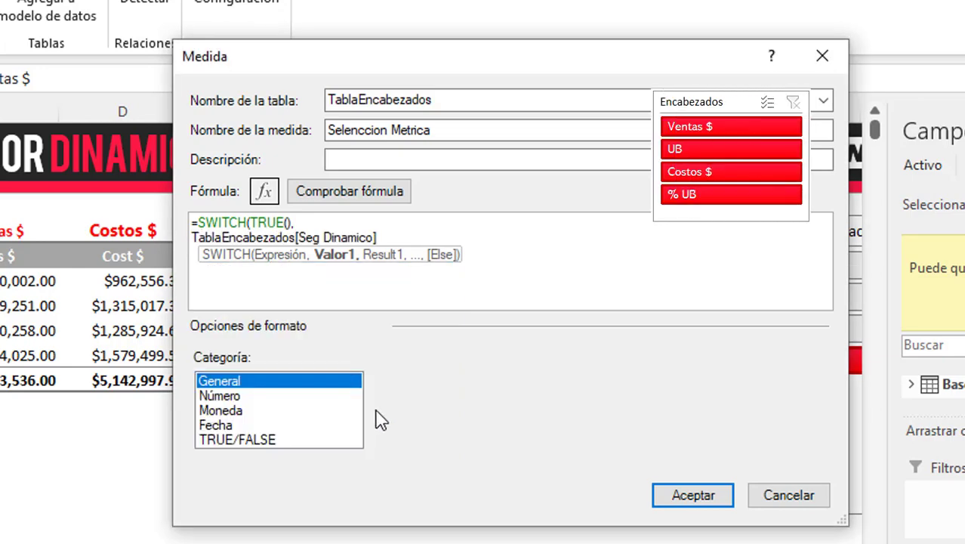
pyautogui.write('=')
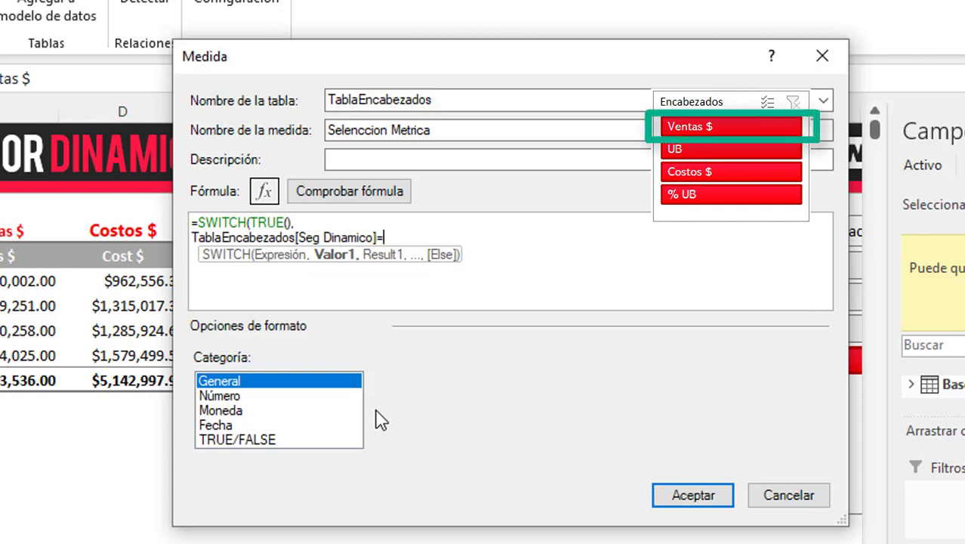
pyautogui.write('"')
pyautogui.write('Vt')
pyautogui.write('as ')
pyautogui.write('$')
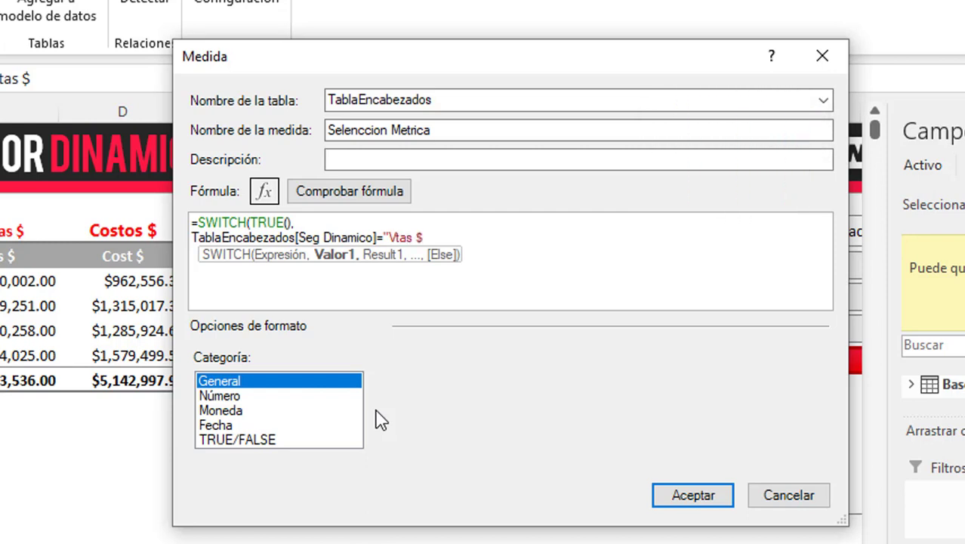
pyautogui.write('"')
pyautogui.write(',')
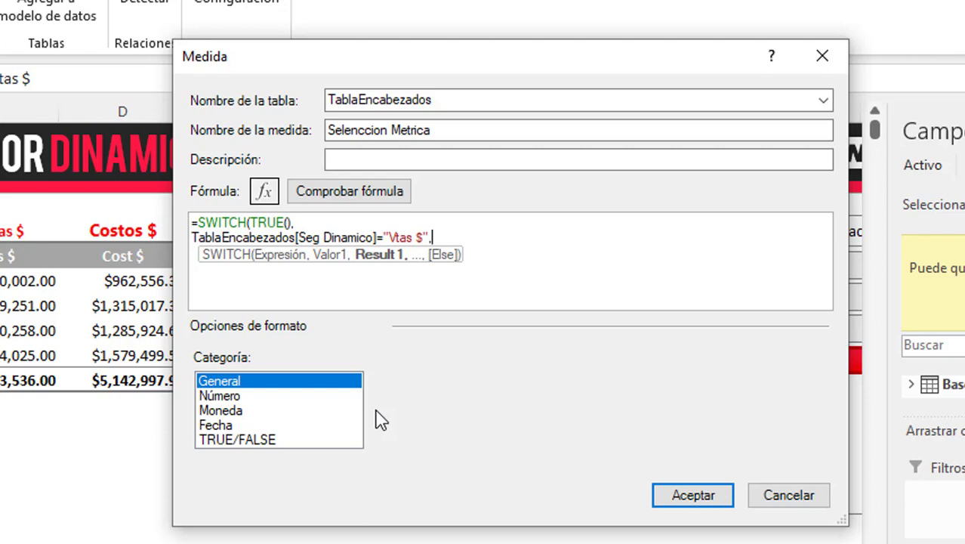
pyautogui.write('v')
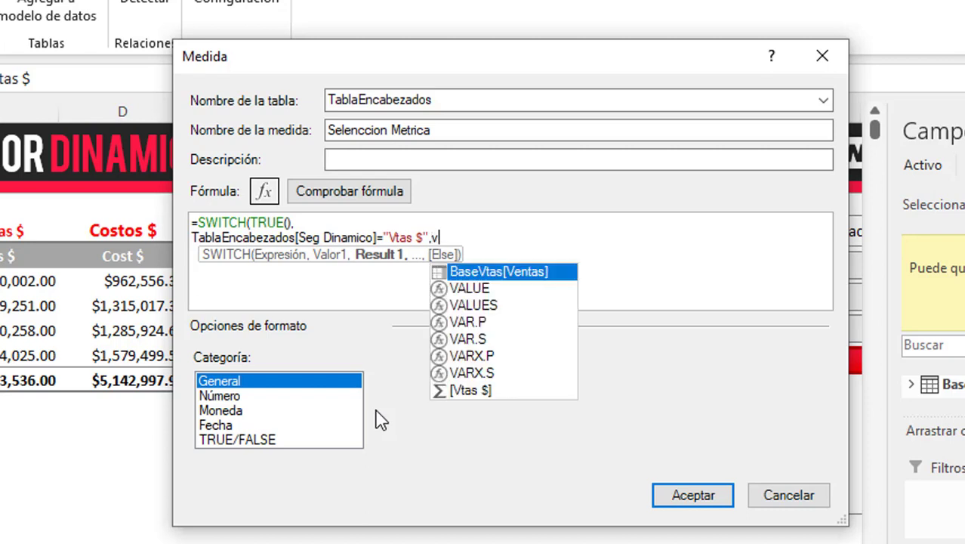
pyautogui.click(475, 394)
pyautogui.doubleClick(469, 390)
pyautogui.write(',')
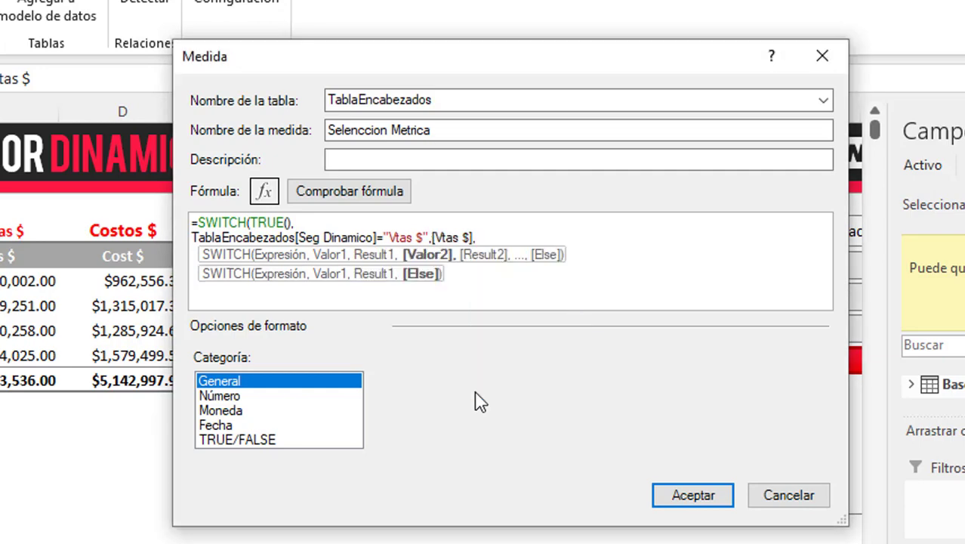
pyautogui.press('Return')
pyautogui.write('tab')
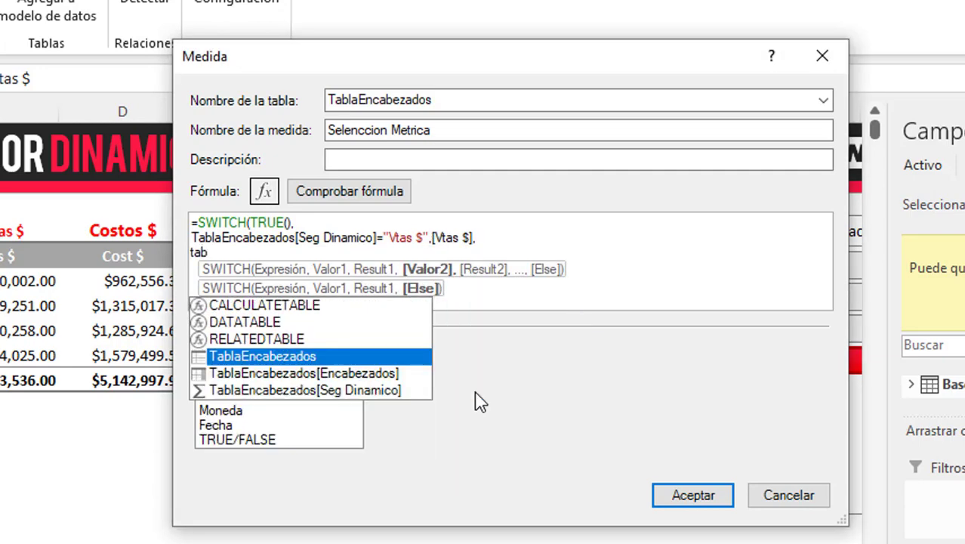
pyautogui.doubleClick(383, 388)
pyautogui.hotkey('ctrl', 'c')
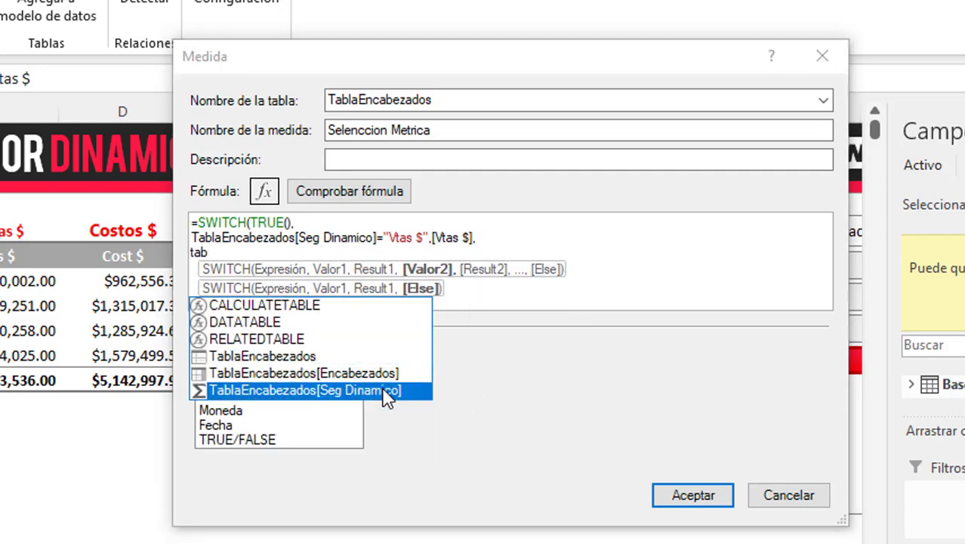
pyautogui.write('=')
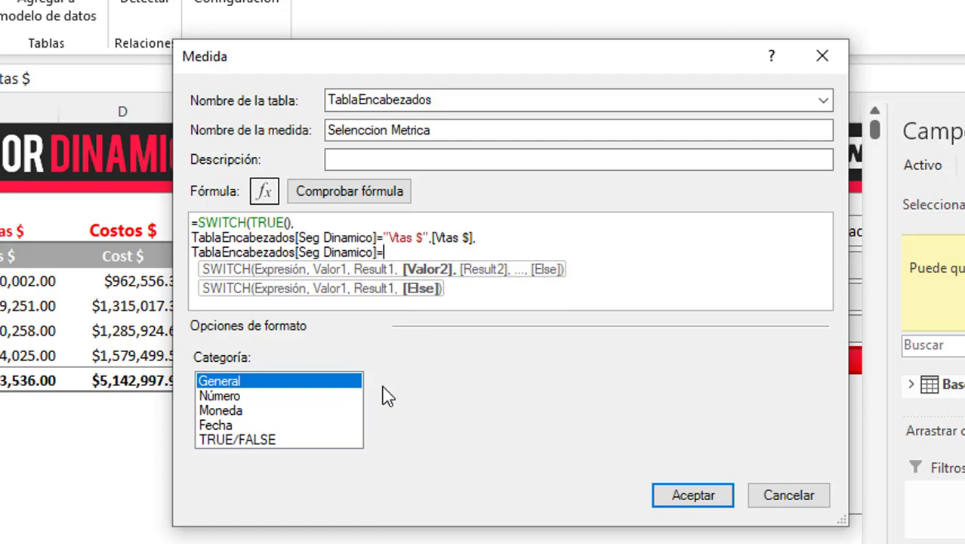
pyautogui.write('"')
pyautogui.write('Cos')
pyautogui.write('t')
pyautogui.write(' $')
pyautogui.write('"')
pyautogui.write(',')
pyautogui.write('c')
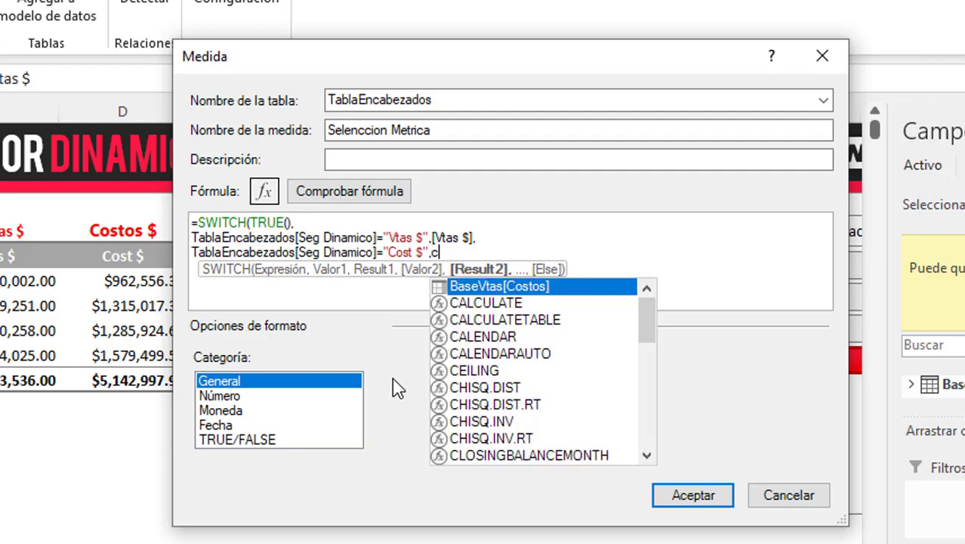
pyautogui.press('BackSpace')
pyautogui.write('[Cost $]')
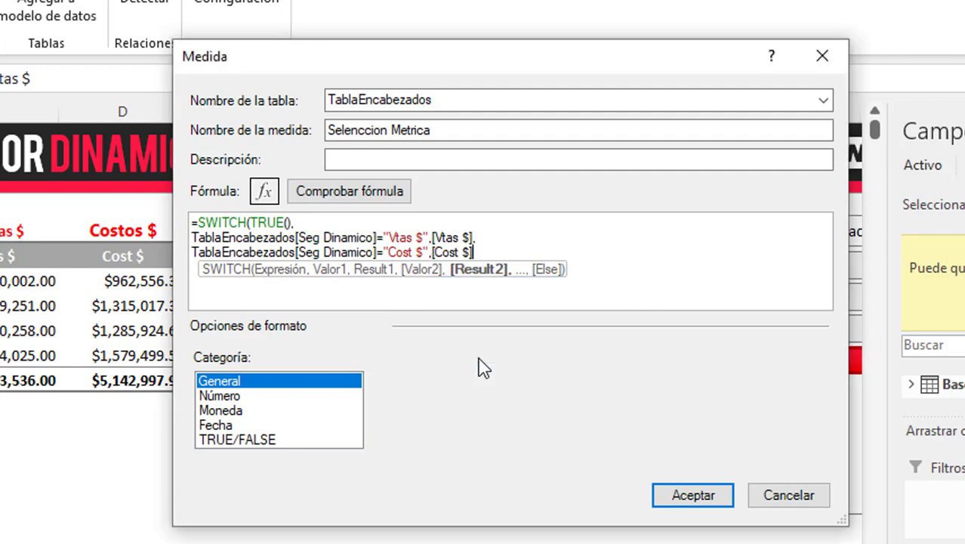
pyautogui.write(',')
pyautogui.press('Return')
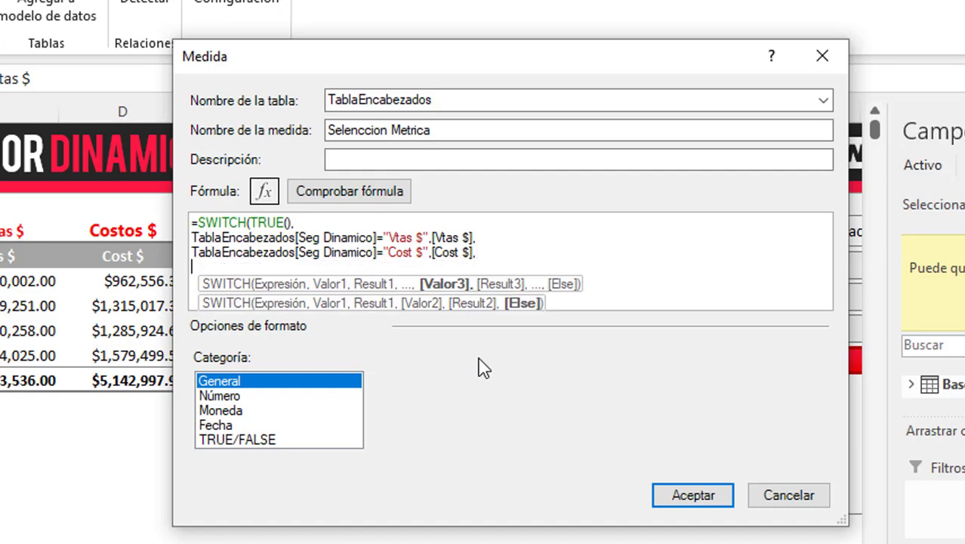
# Add the "UB" → [UB] and "% UB" → [% UB] conditions, verify the formula, and create the measure.
pyautogui.write('T')
pyautogui.doubleClick(392, 350)
pyautogui.write('="')
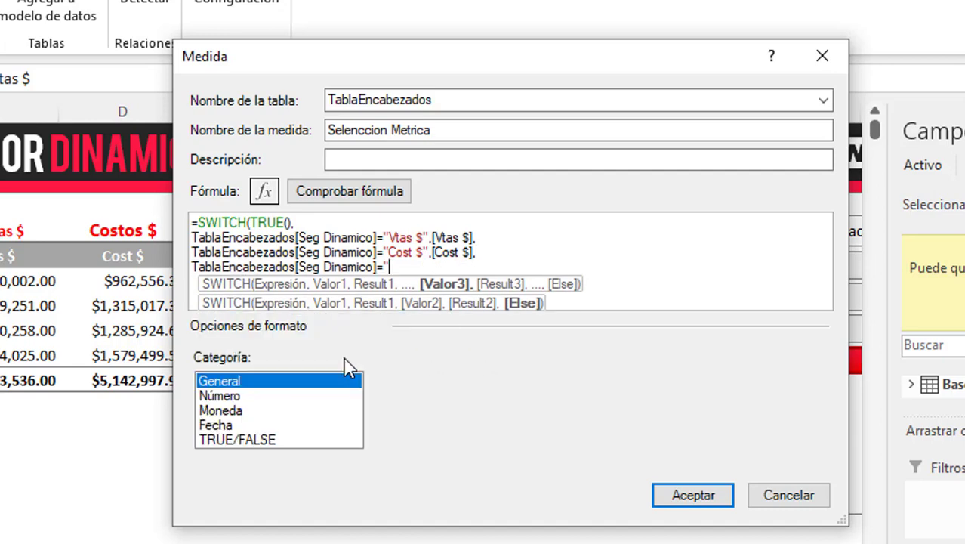
pyautogui.write('UB')
pyautogui.write('"')
pyautogui.write(',U')
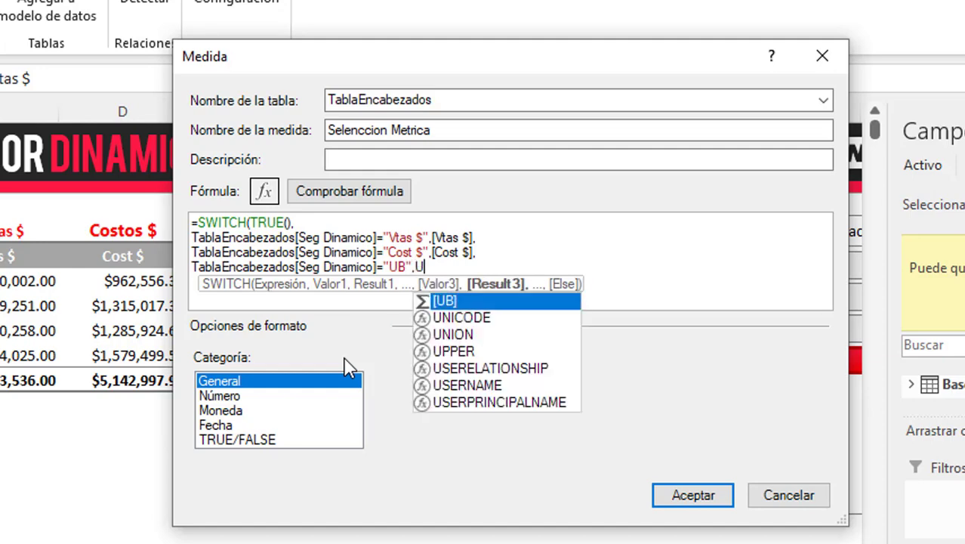
pyautogui.doubleClick(445, 302)
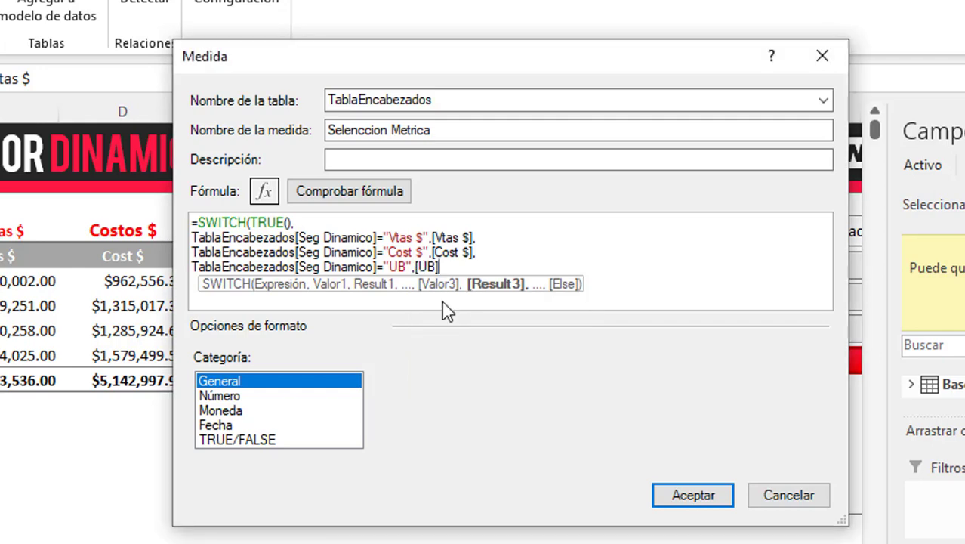
pyautogui.write(',')
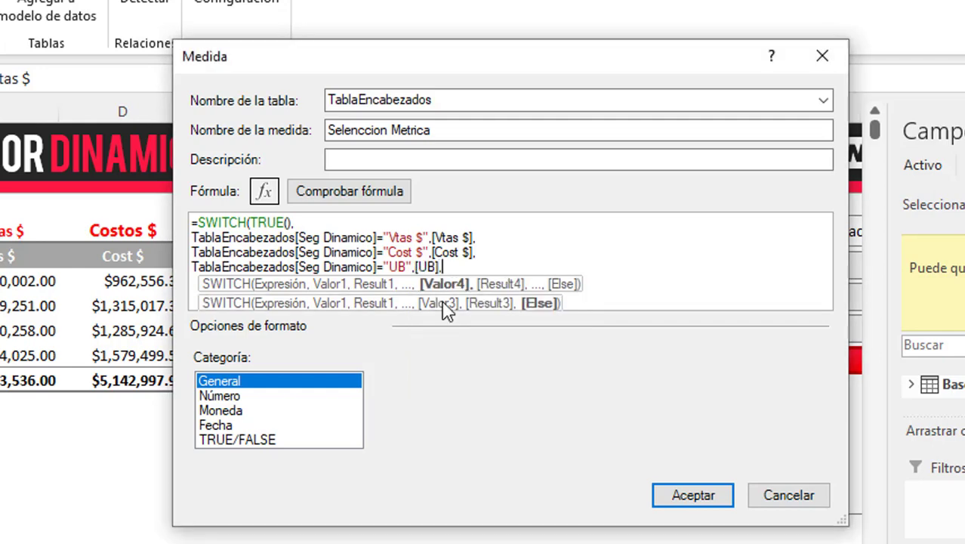
pyautogui.press('Return')
pyautogui.hotkey('ctrl', 'v')
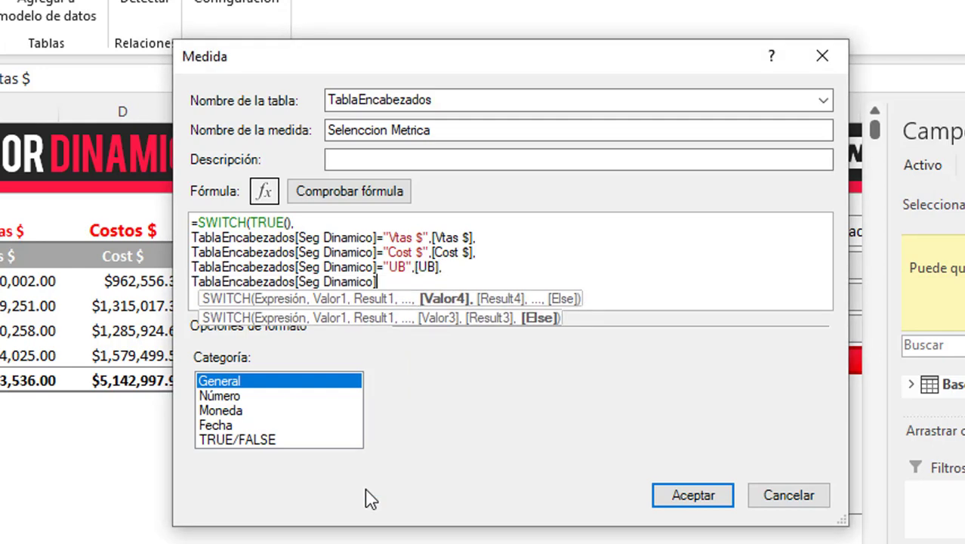
pyautogui.write('="')
pyautogui.write('%')
pyautogui.write(' UB"')
pyautogui.write(',')
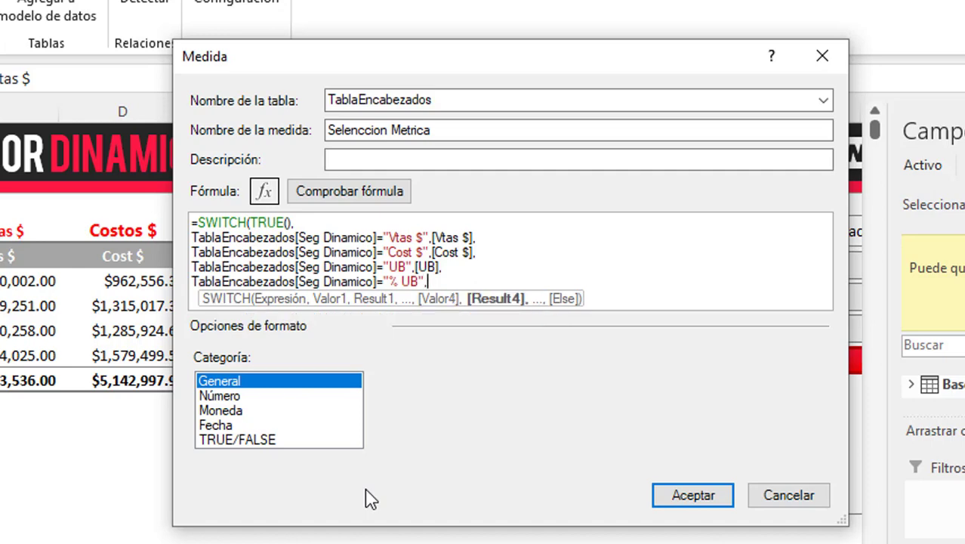
pyautogui.write('UB')
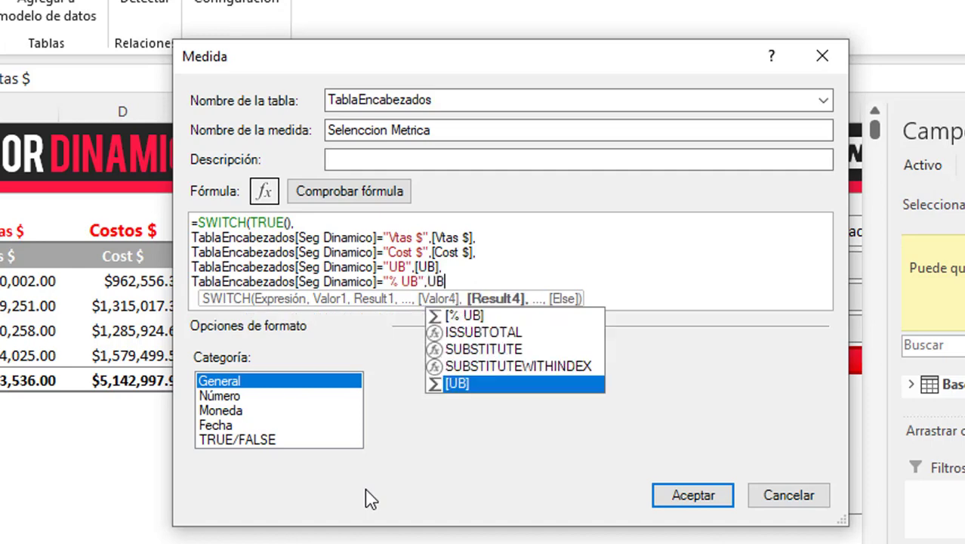
pyautogui.doubleClick(481, 322)
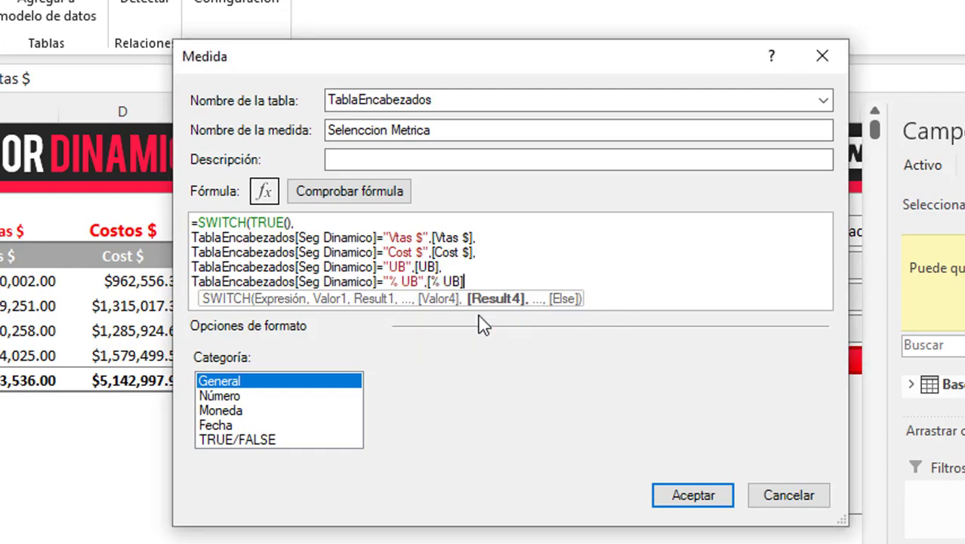
pyautogui.write(')')
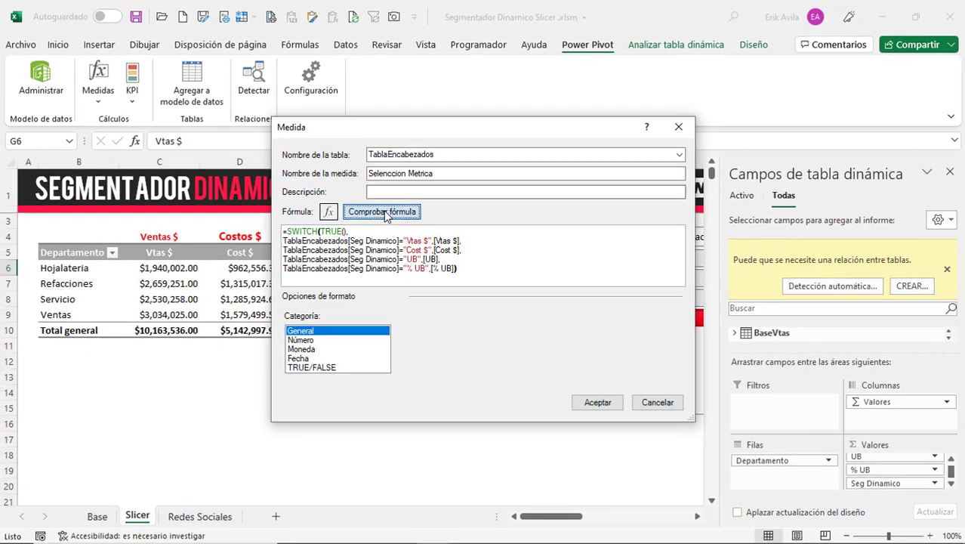
pyautogui.click(382, 211)
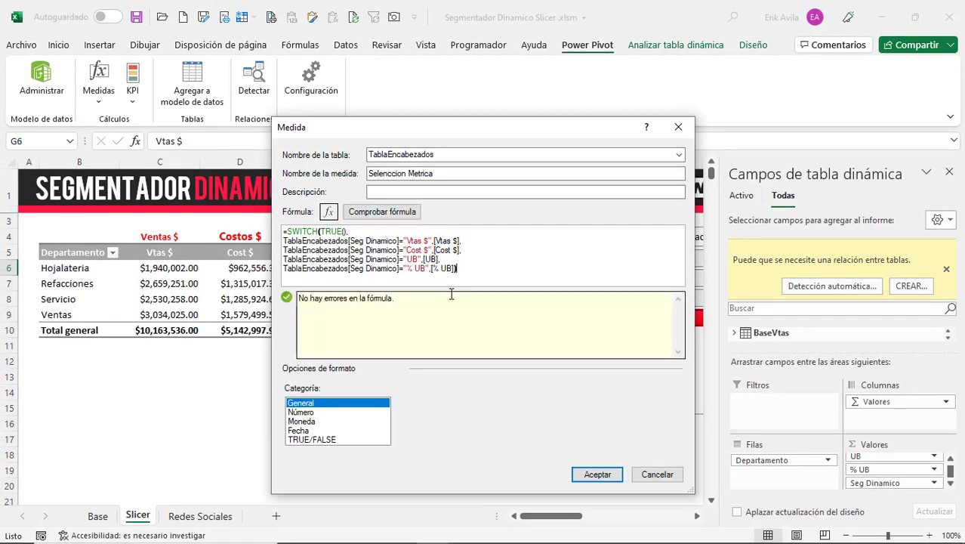
pyautogui.click(589, 477)
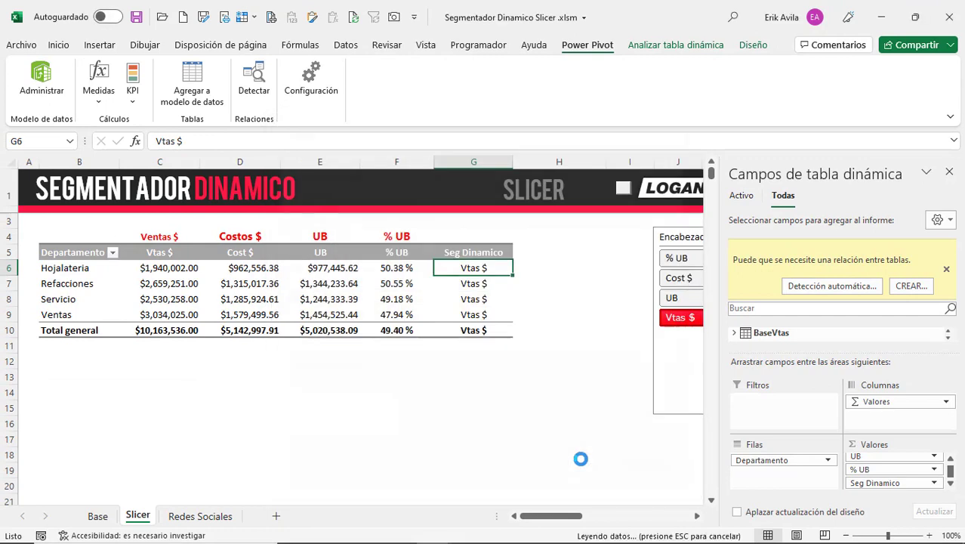
# Close the PivotTable Fields pane and switch the Encabezados slicer through % UB, Cost $, UB and Vtas $.
pyautogui.click(949, 173)
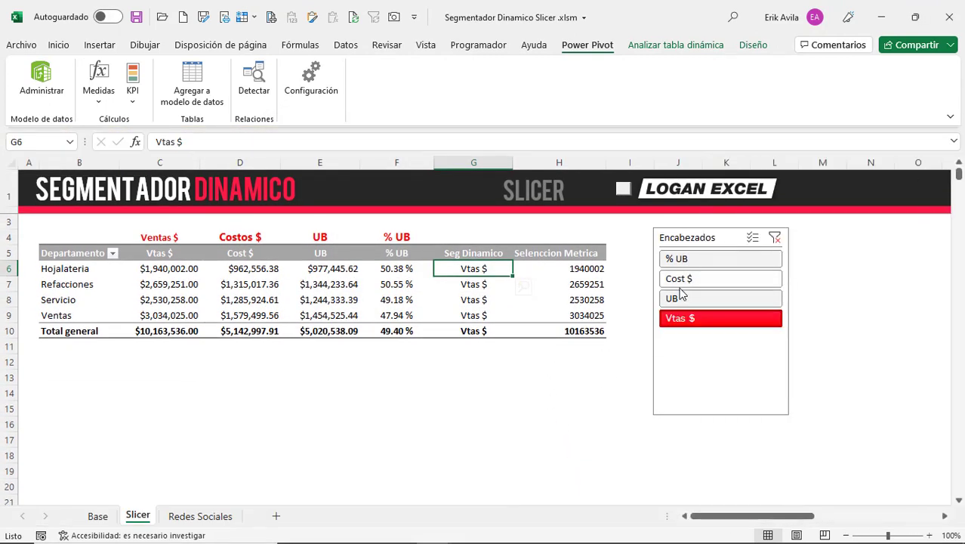
pyautogui.click(684, 259)
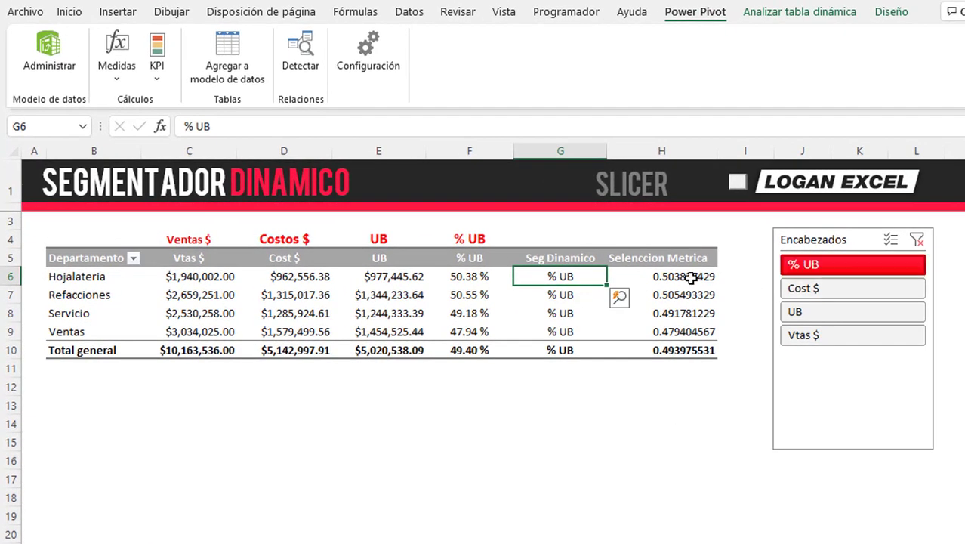
pyautogui.click(712, 279)
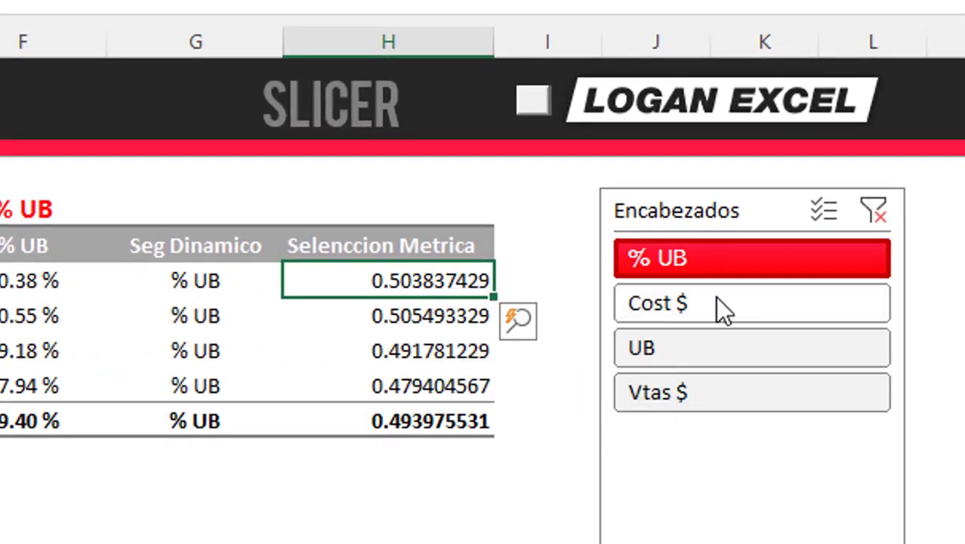
pyautogui.click(717, 296)
pyautogui.click(709, 346)
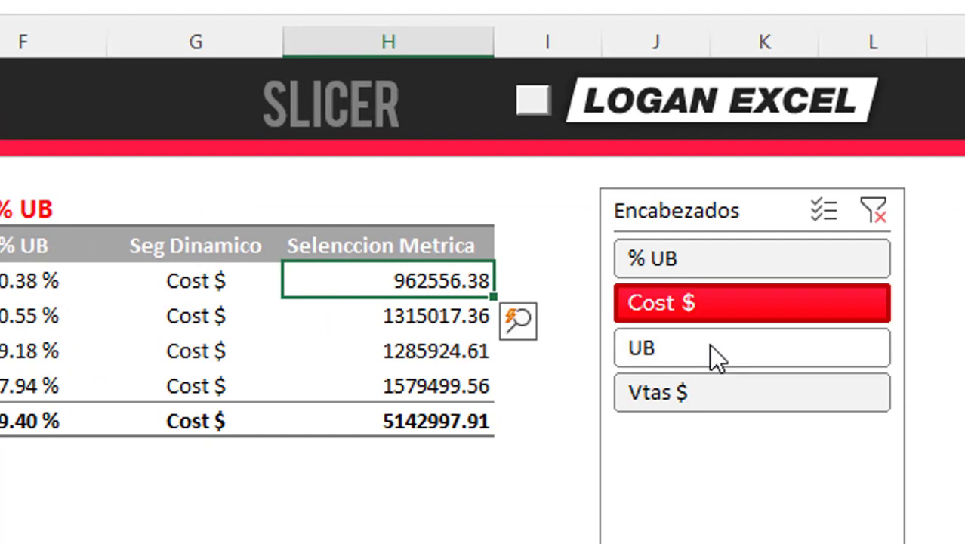
pyautogui.click(725, 392)
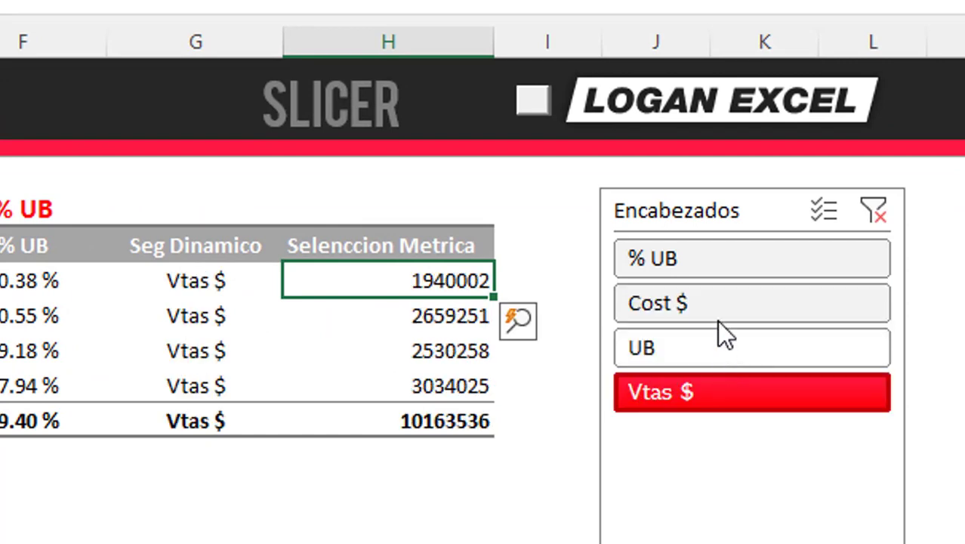
# Re-test the slicer picks % UB, Cost $, UB and Vtas $ again, finishing on Vtas $.
pyautogui.click(717, 257)
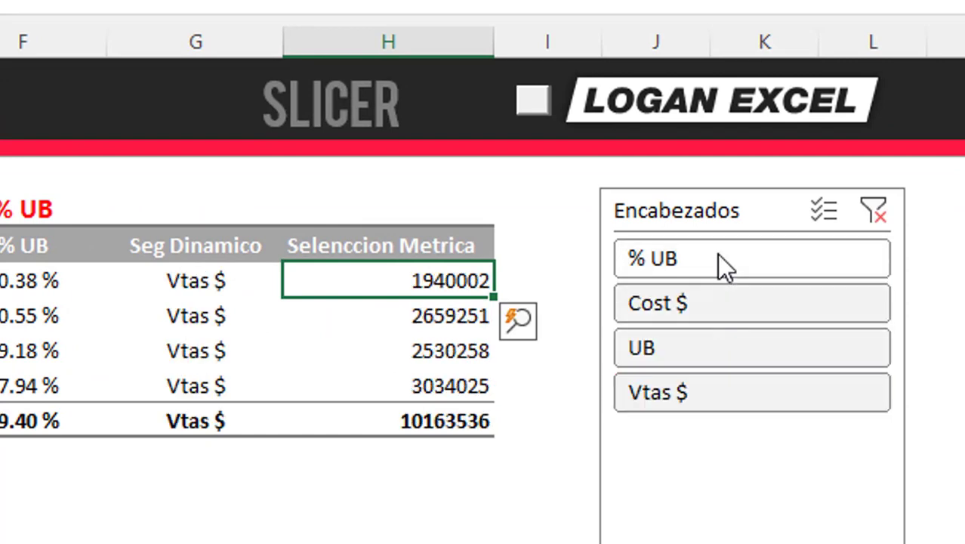
pyautogui.click(713, 302)
pyautogui.click(716, 346)
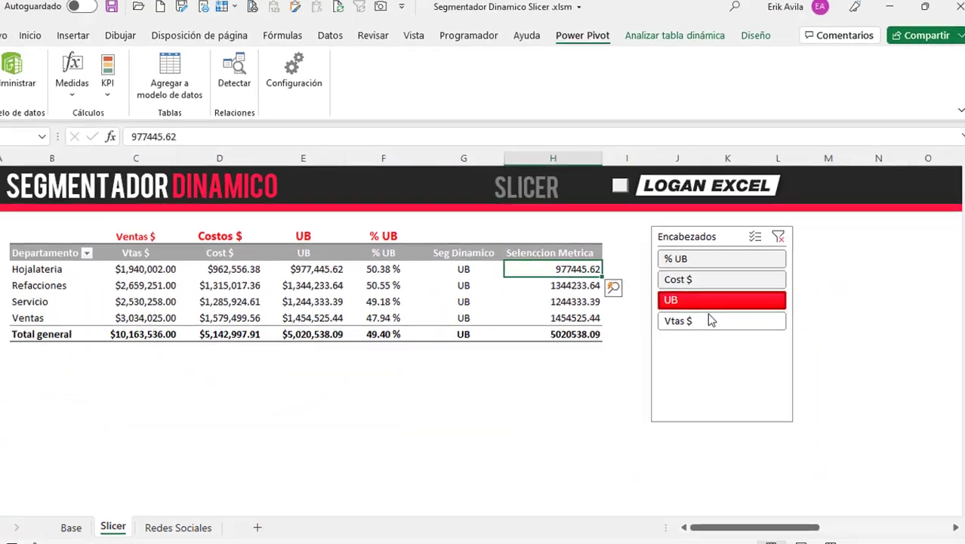
pyautogui.click(707, 316)
pyautogui.click(705, 298)
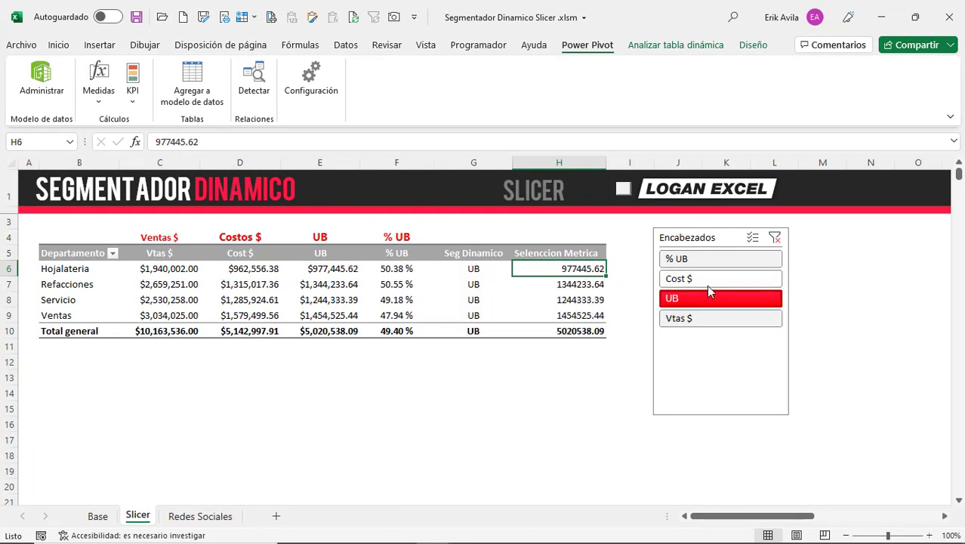
pyautogui.click(706, 281)
pyautogui.click(708, 261)
pyautogui.click(710, 262)
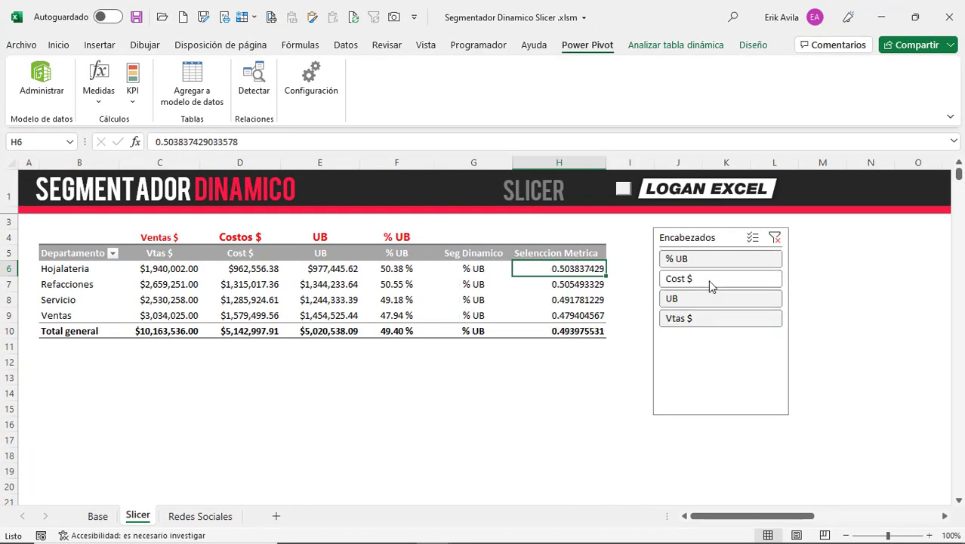
pyautogui.click(711, 279)
pyautogui.click(708, 318)
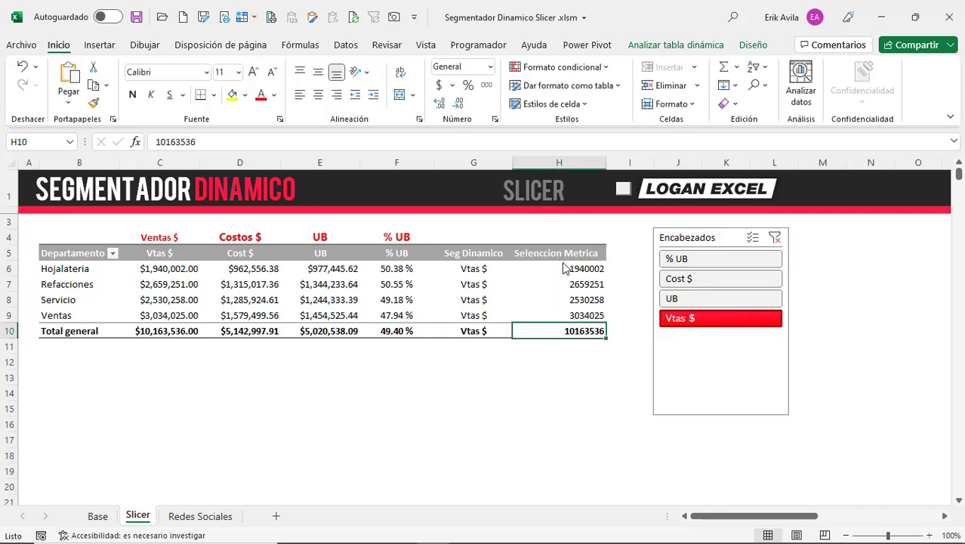
# Apply Accounting format to the Seleccion Metrica values H6:H10 and check it with UB and Cost $.
pyautogui.moveTo(564, 269); pyautogui.dragTo(565, 329)
pyautogui.click(694, 298)
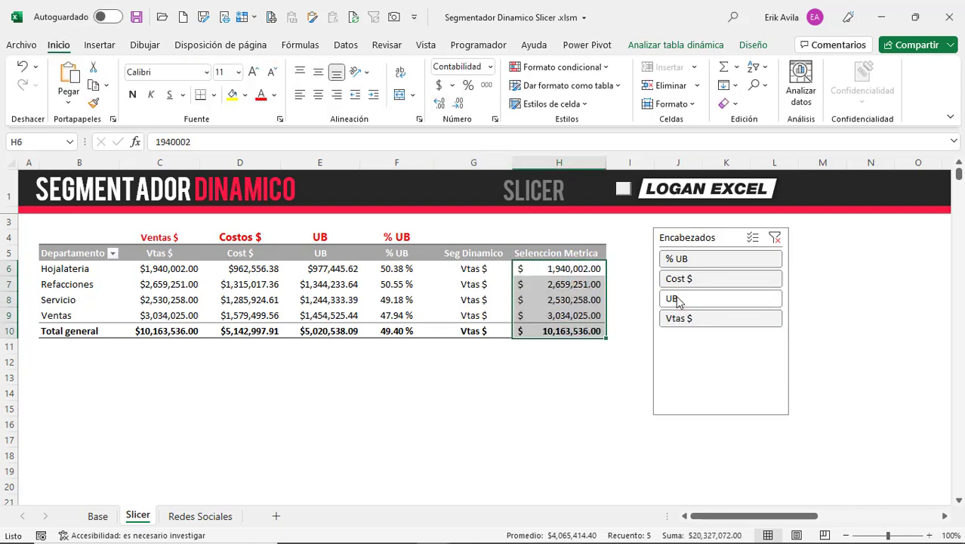
pyautogui.click(694, 279)
pyautogui.click(693, 301)
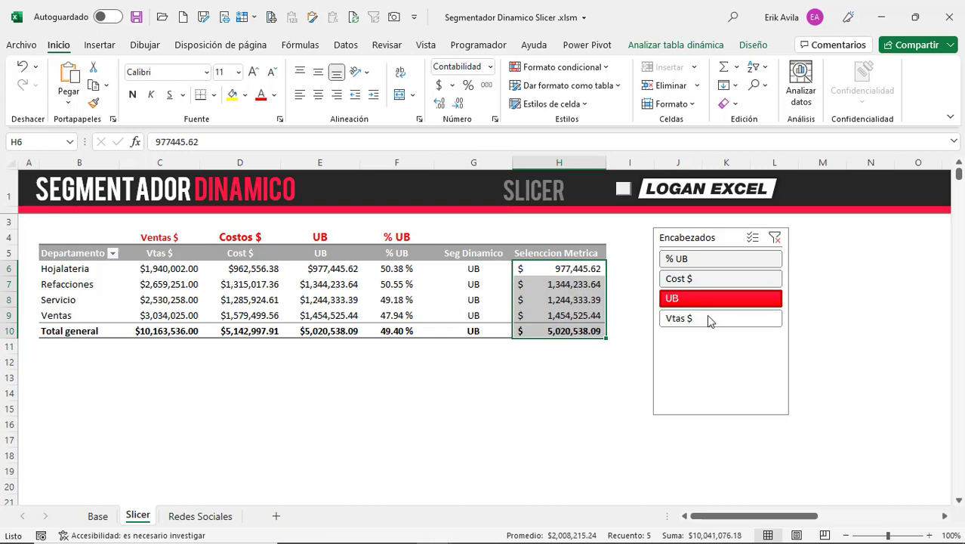
pyautogui.click(695, 299)
pyautogui.click(701, 298)
pyautogui.click(701, 281)
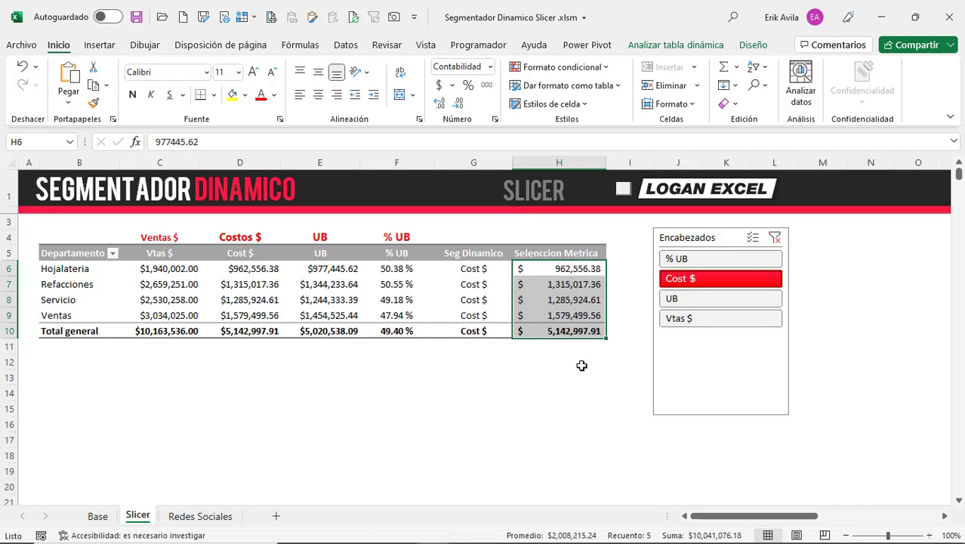
# Switch repeatedly between Vtas $, UB and Cost $ to confirm the accounting format persists.
pyautogui.click(559, 362)
pyautogui.click(453, 315)
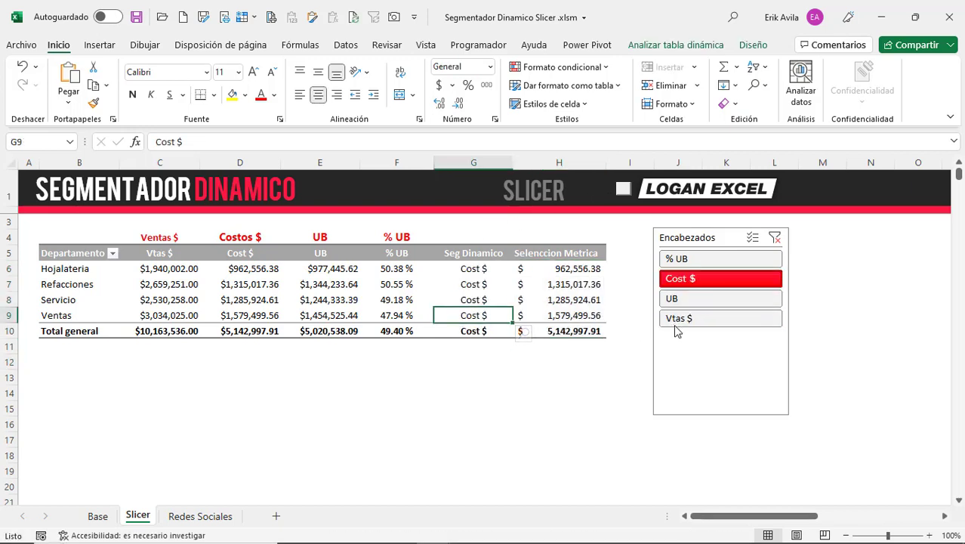
pyautogui.click(697, 319)
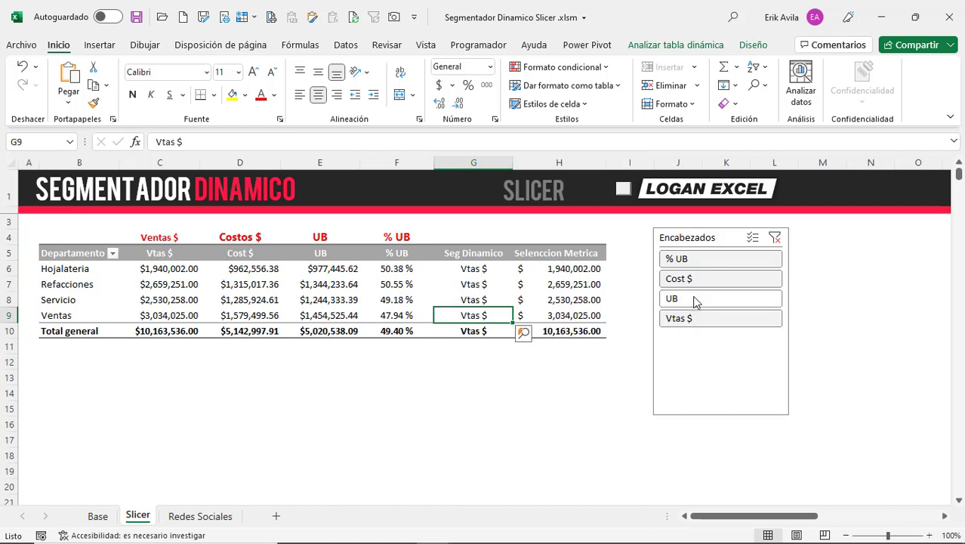
pyautogui.click(695, 299)
pyautogui.click(691, 280)
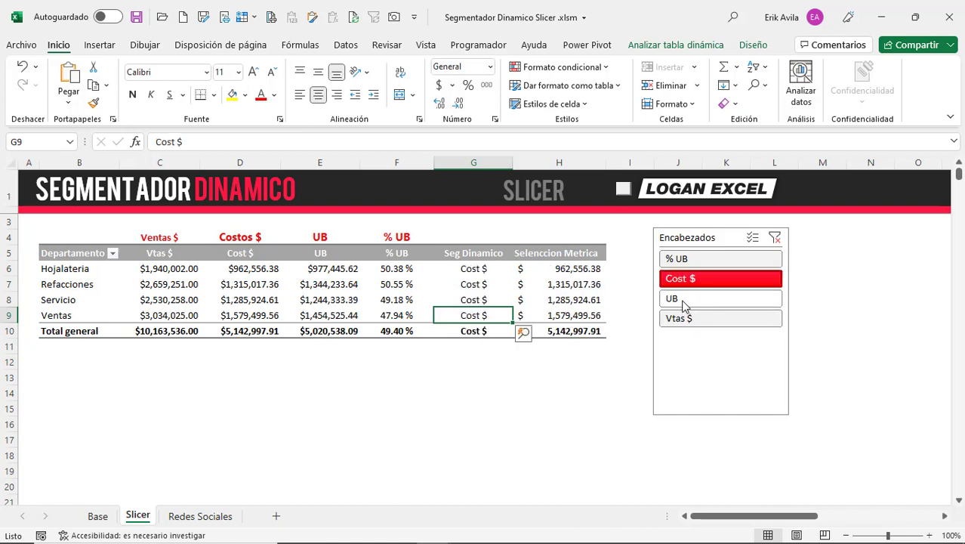
pyautogui.click(684, 303)
pyautogui.click(690, 318)
pyautogui.click(689, 299)
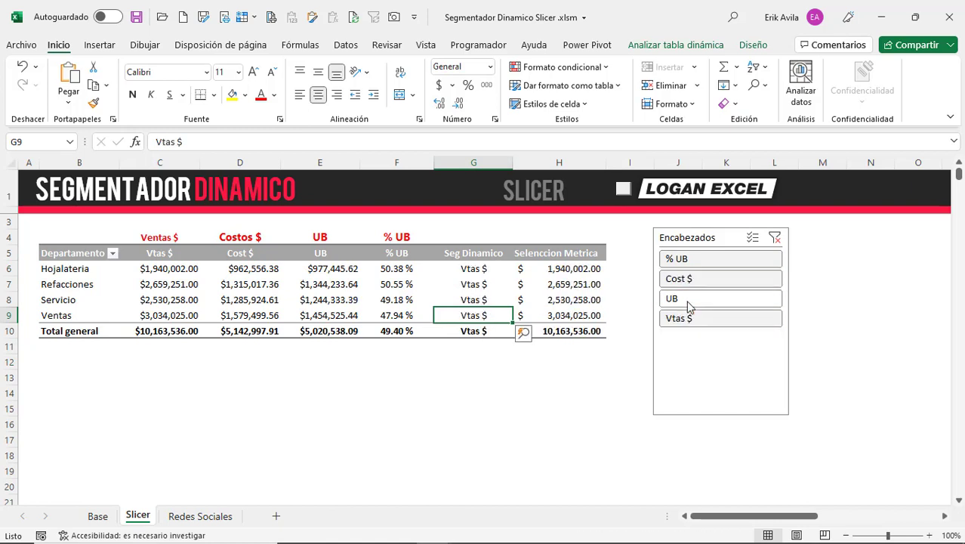
pyautogui.click(693, 280)
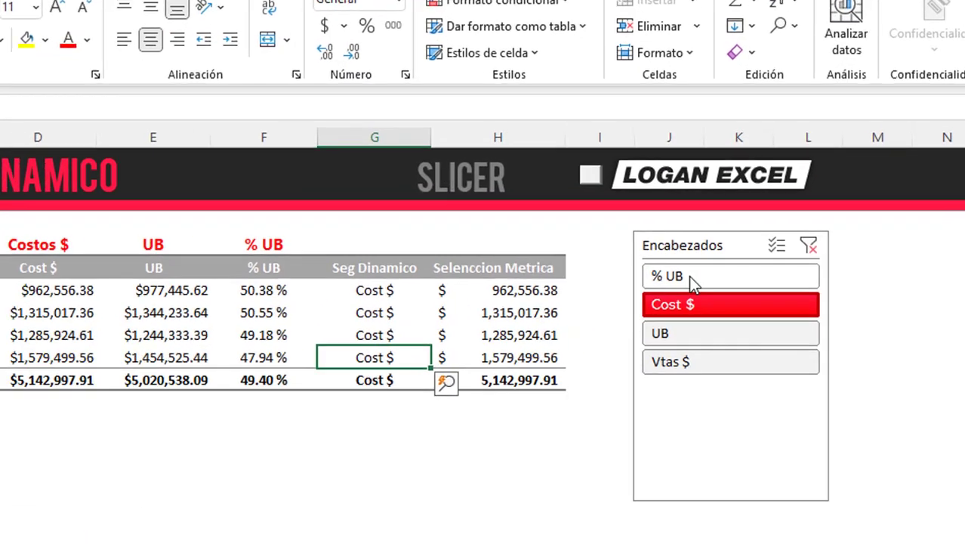
pyautogui.click(706, 298)
pyautogui.click(747, 370)
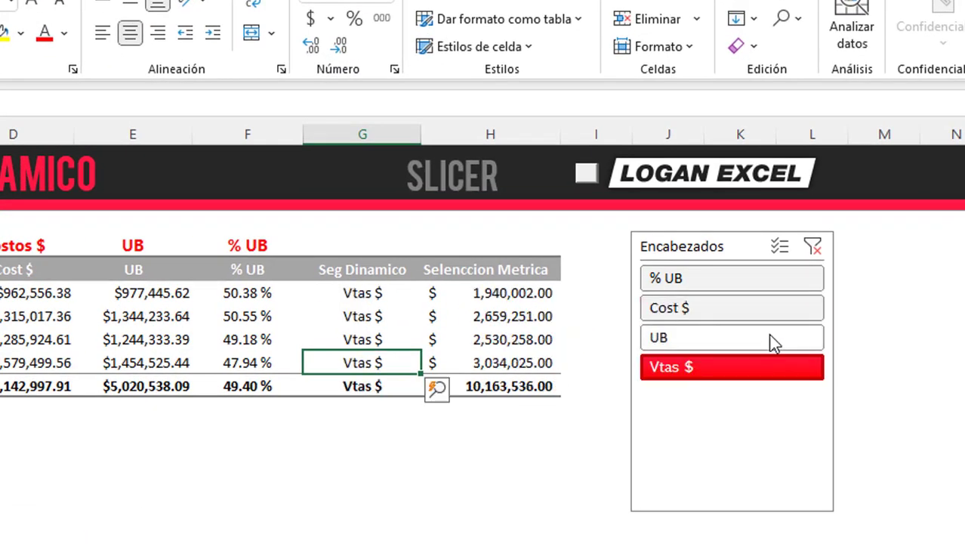
pyautogui.click(772, 338)
pyautogui.click(786, 309)
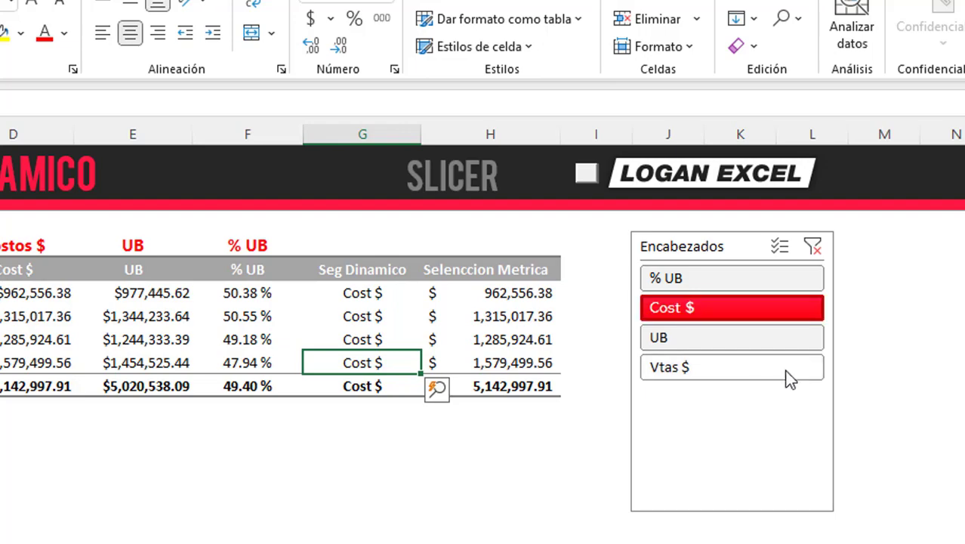
# Inspect the grand totals row, then cycle UB, Cost $, UB and end on Vtas $.
pyautogui.click(502, 464)
pyautogui.click(15, 401)
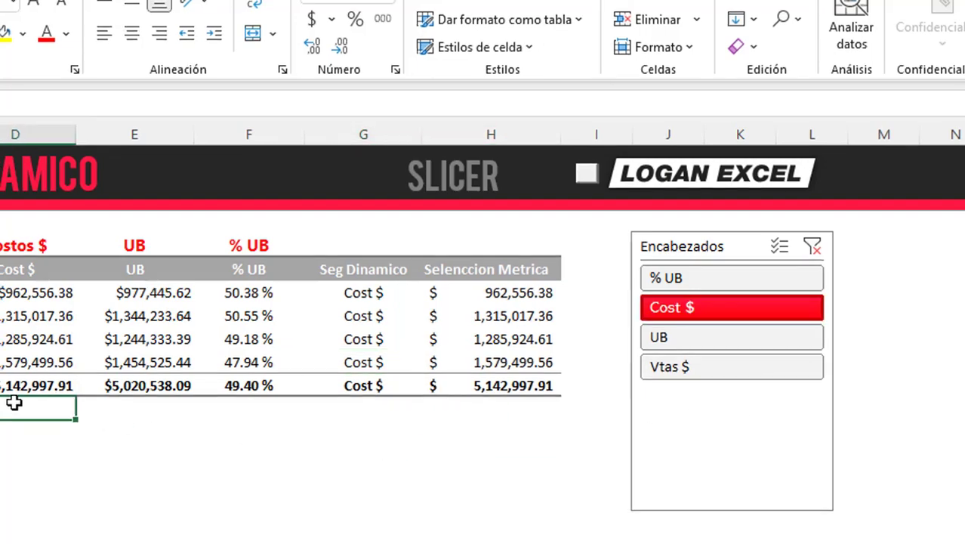
pyautogui.click(427, 331)
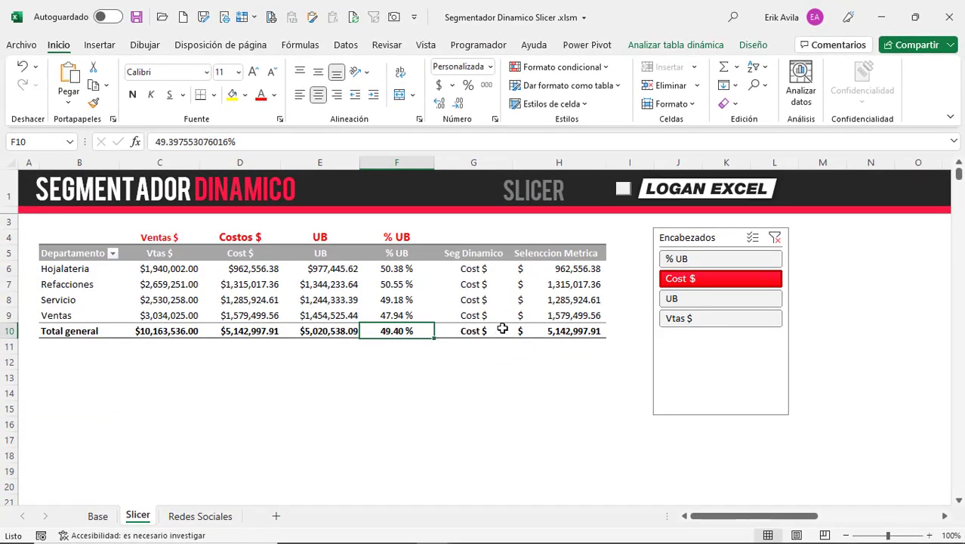
pyautogui.click(502, 330)
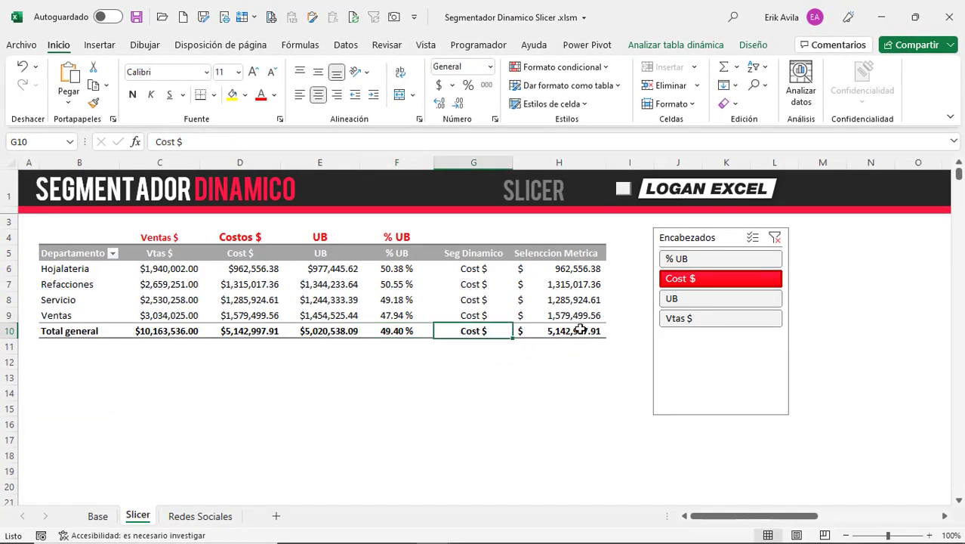
pyautogui.click(580, 329)
pyautogui.click(702, 302)
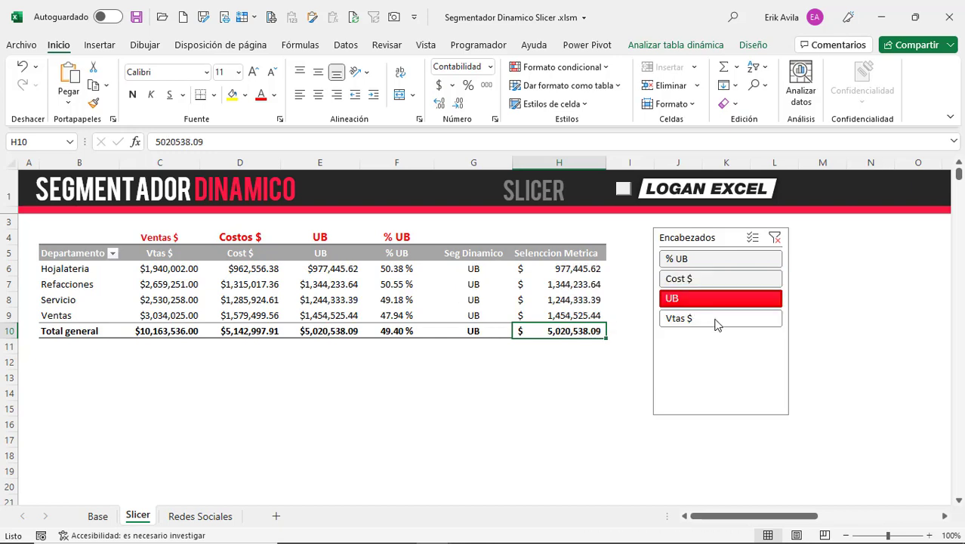
pyautogui.click(716, 282)
pyautogui.click(713, 300)
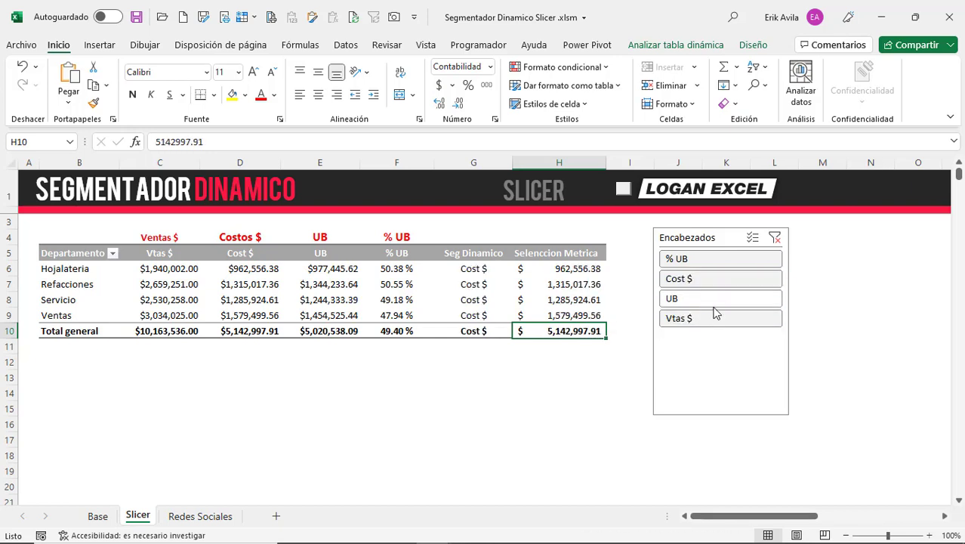
pyautogui.click(713, 317)
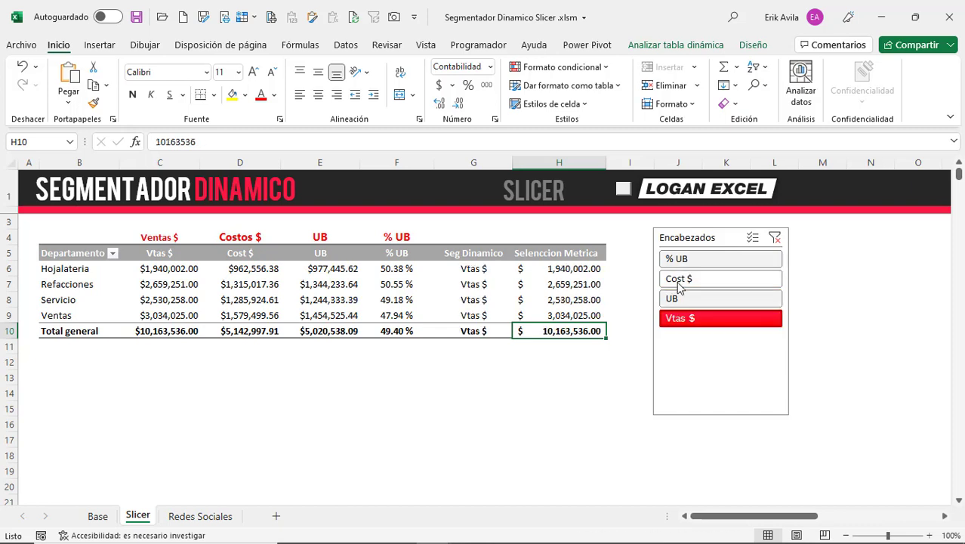